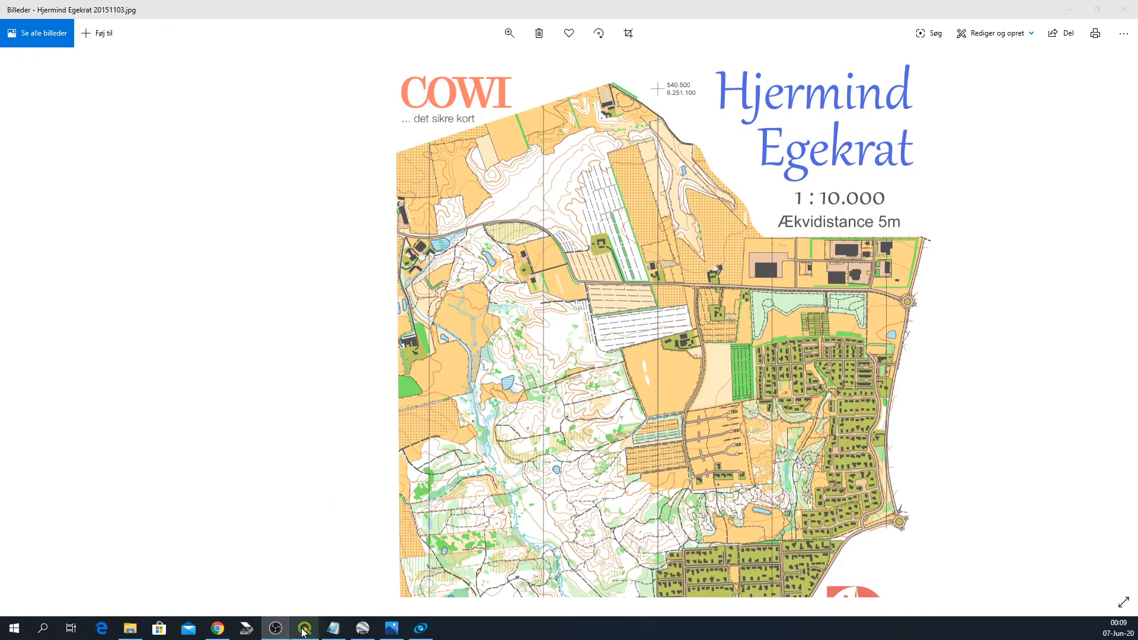
# - Switch to the untitled QGIS project window
pyautogui.moveTo(303, 631)
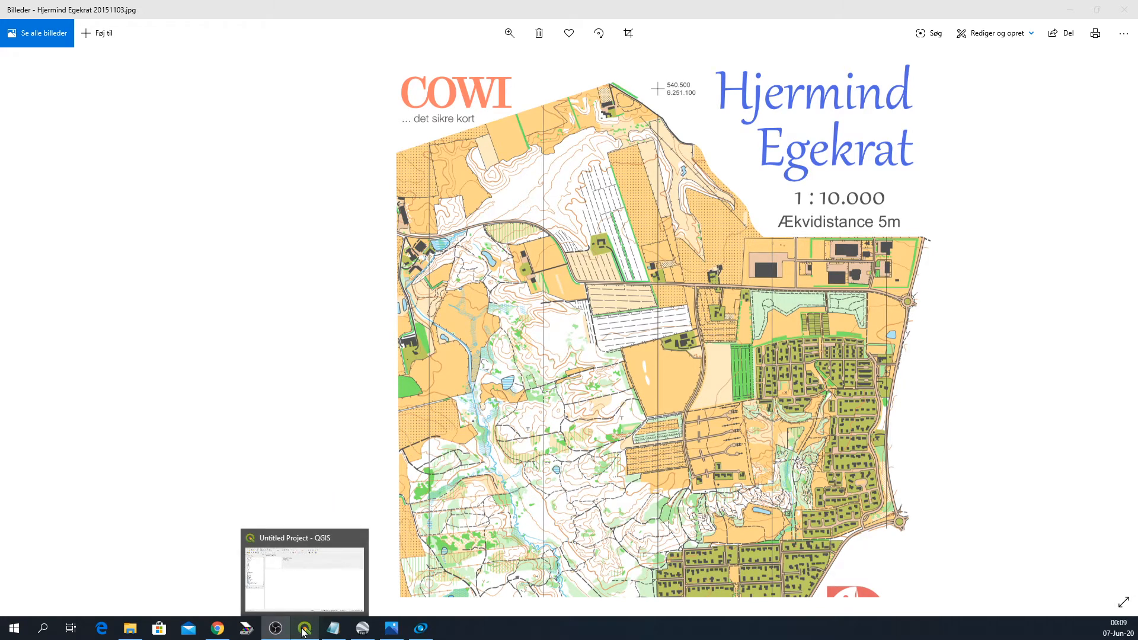
pyautogui.click(303, 631)
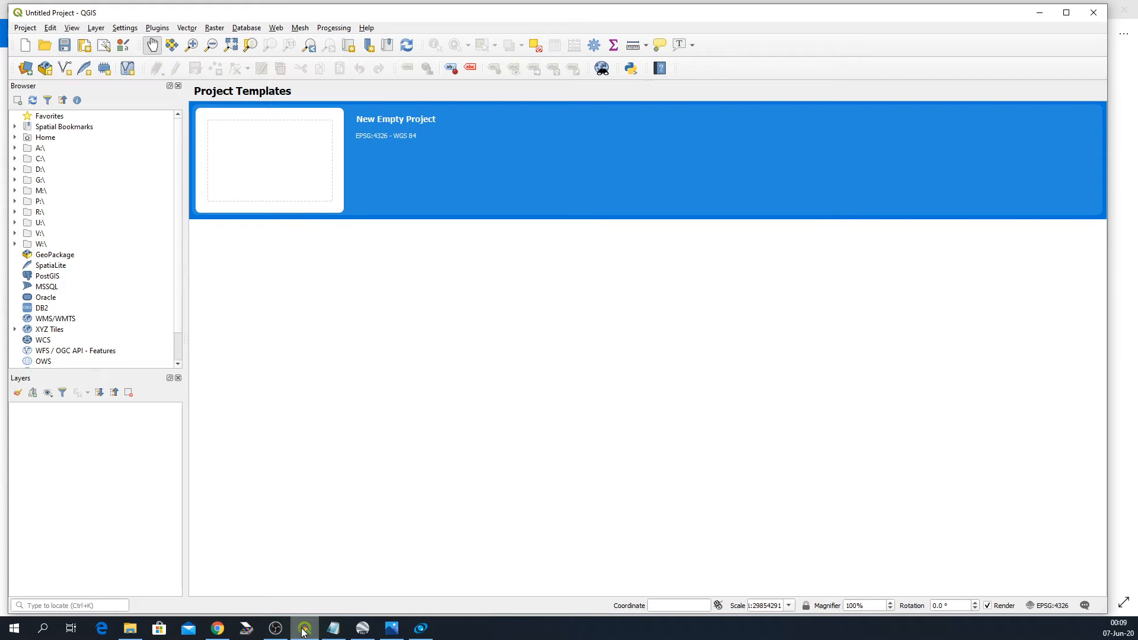
# - Switch to Chrome, download the QGIS Standalone Installer Version 3.12 (64 bit), and minimise the browser
pyautogui.click(218, 632)
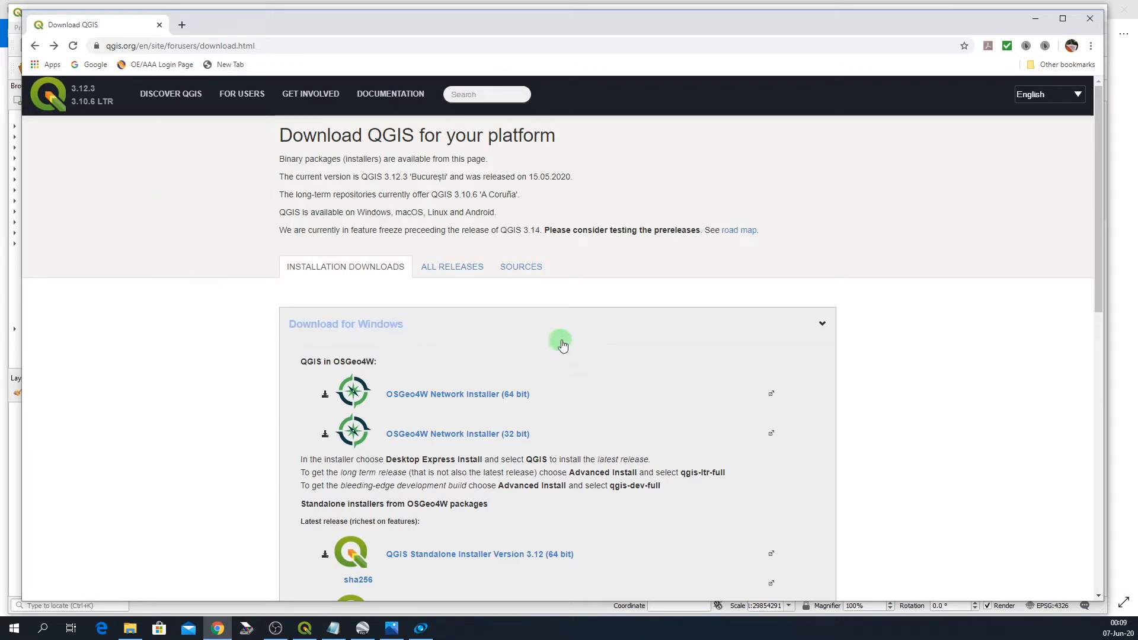
pyautogui.scroll(-5, 563, 345)
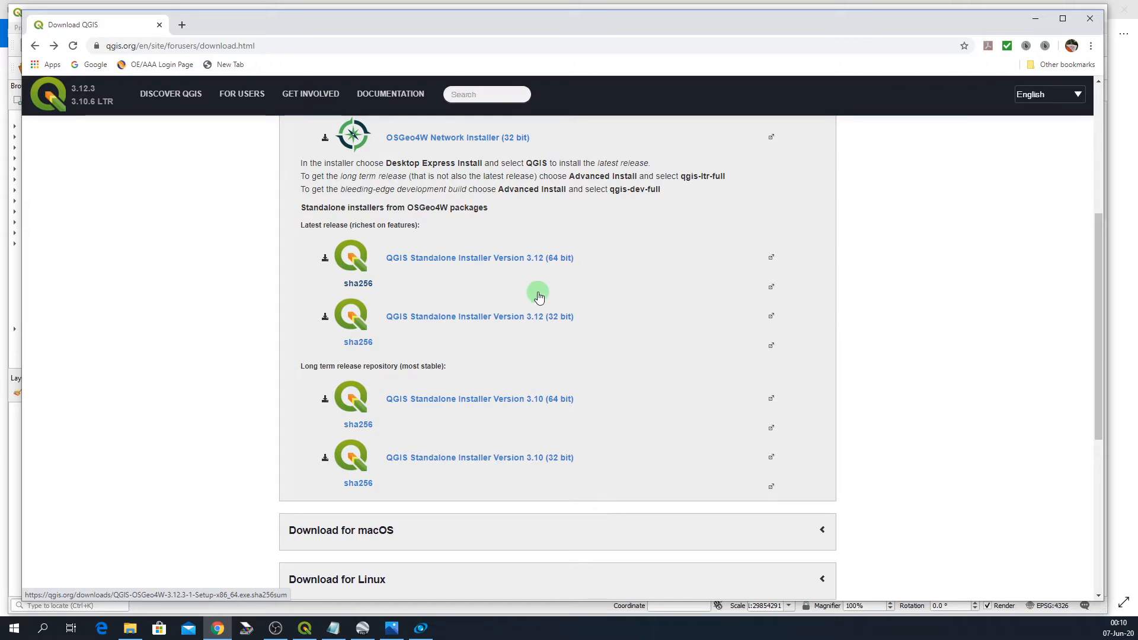
pyautogui.click(435, 264)
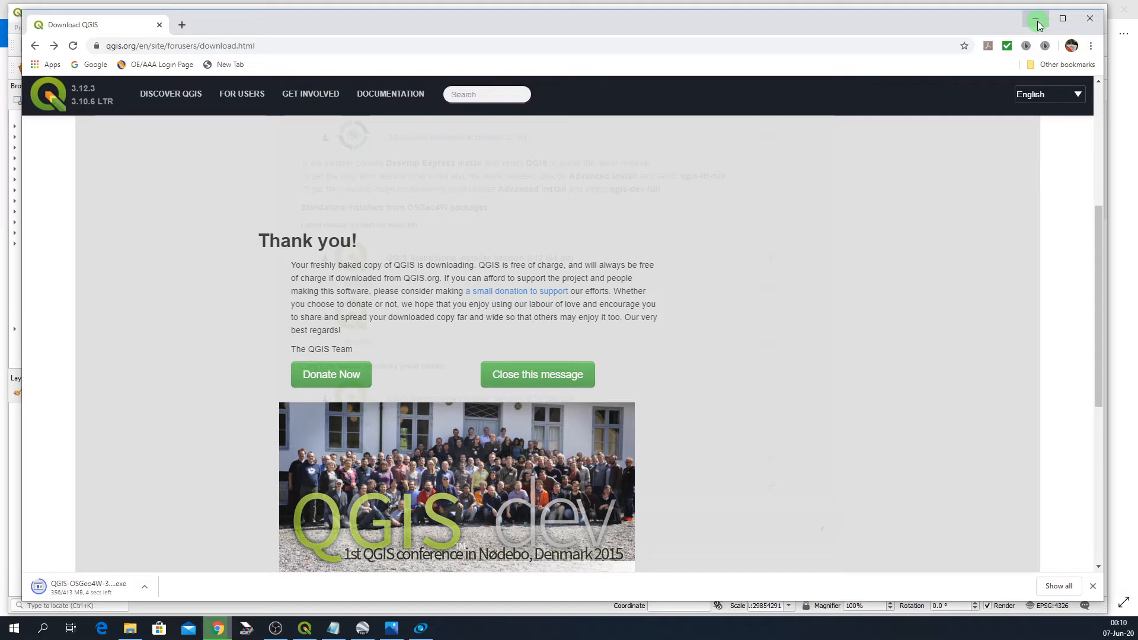
pyautogui.click(1036, 20)
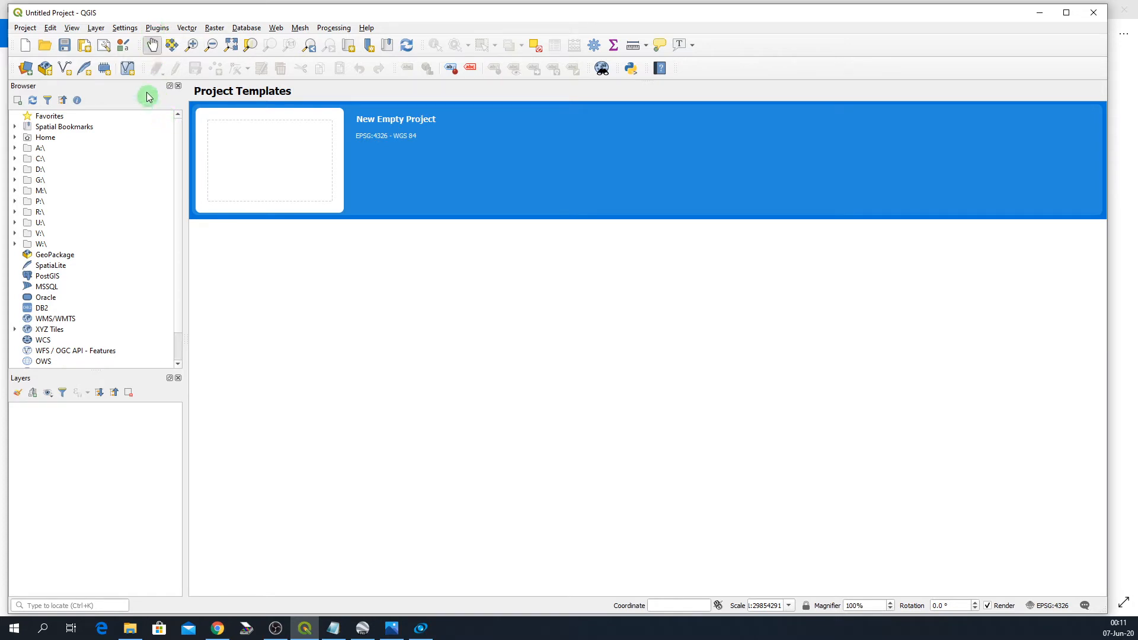
# - Open the plugin manager and enable the Georeferencer GDAL plugin in the full plugin list
pyautogui.click(159, 28)
pyautogui.moveTo(177, 45)
pyautogui.moveTo(157, 28)
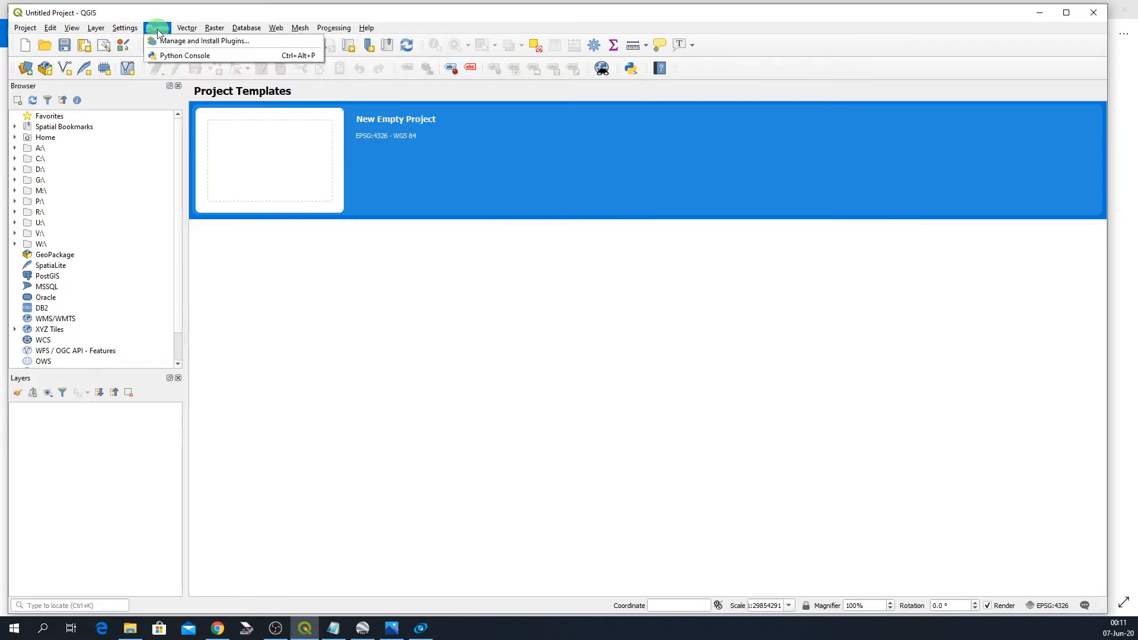
pyautogui.click(166, 42)
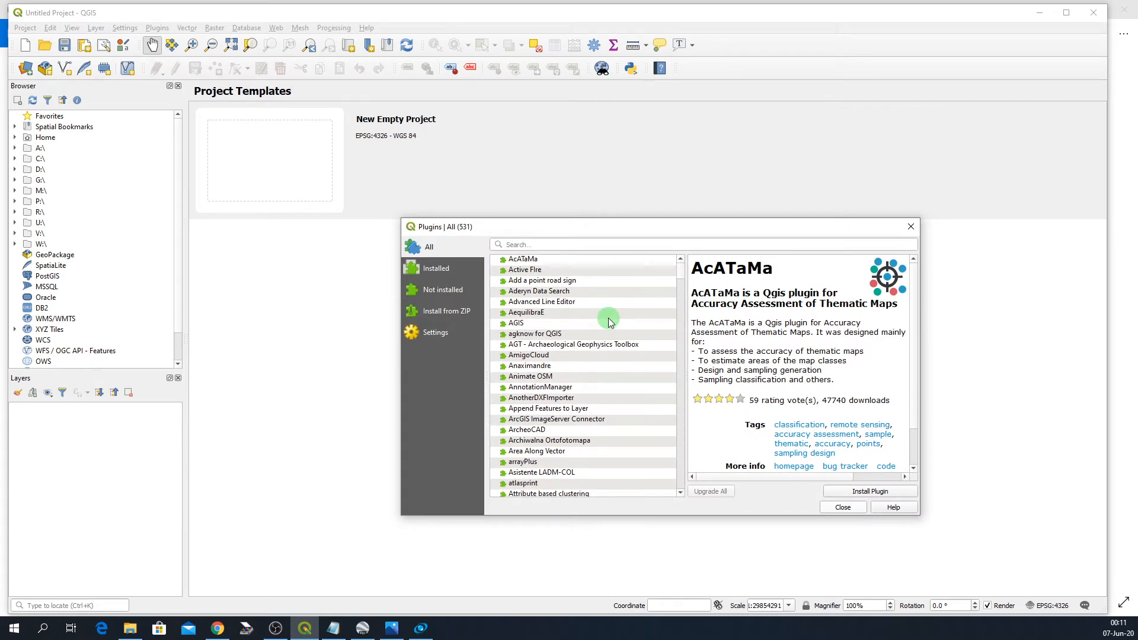
pyautogui.scroll(-10, 609, 320)
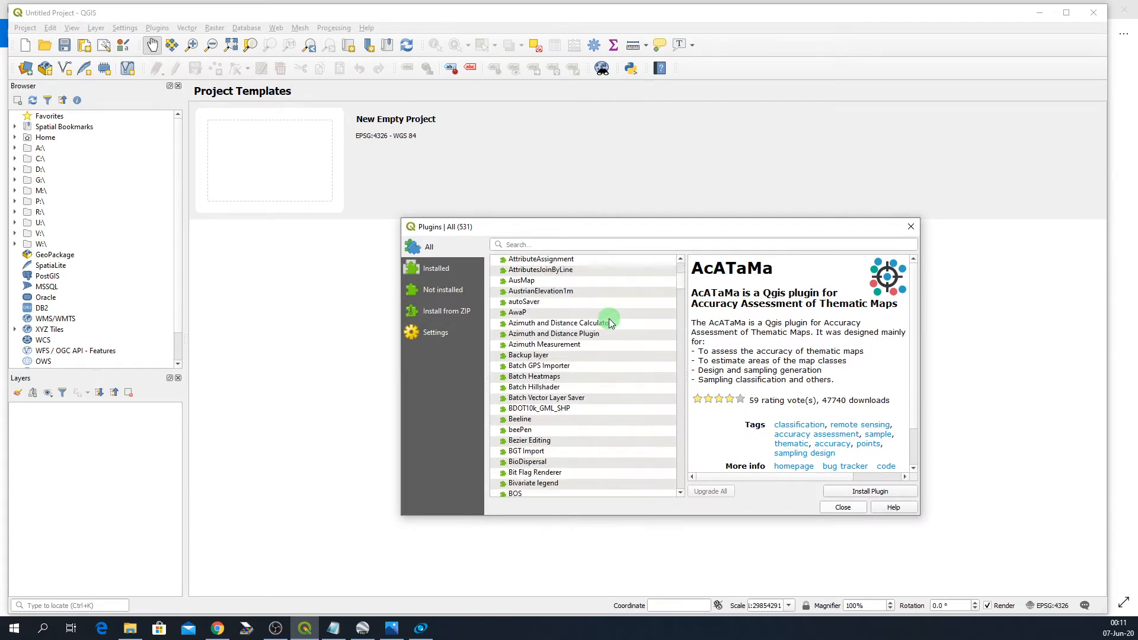
pyautogui.scroll(-15, 609, 319)
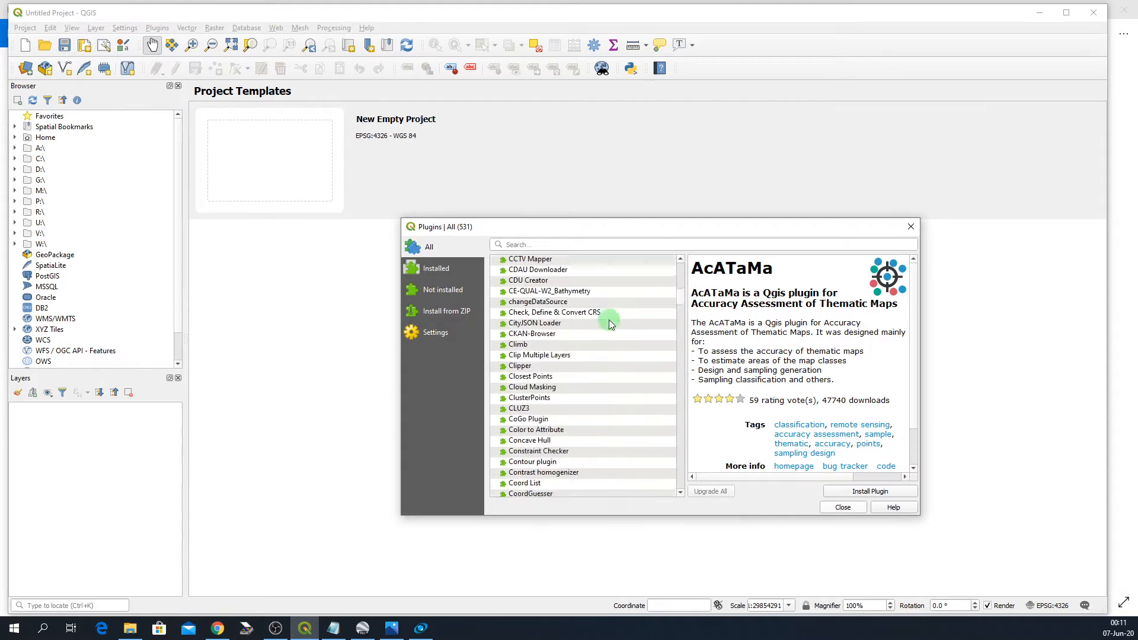
pyautogui.scroll(-12, 609, 319)
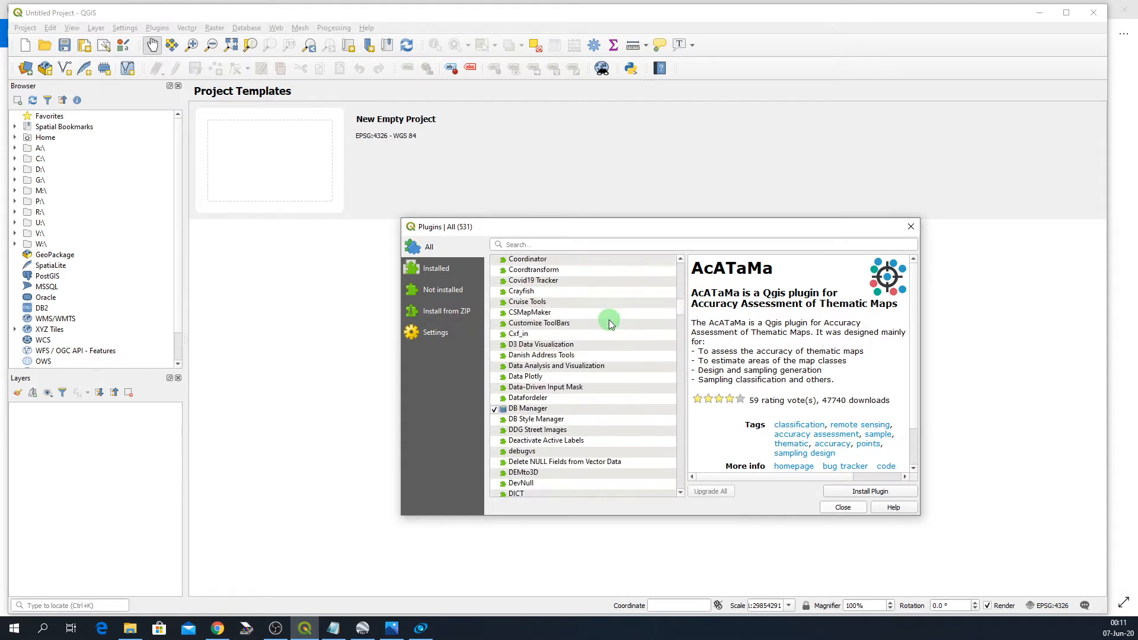
pyautogui.scroll(-10, 608, 321)
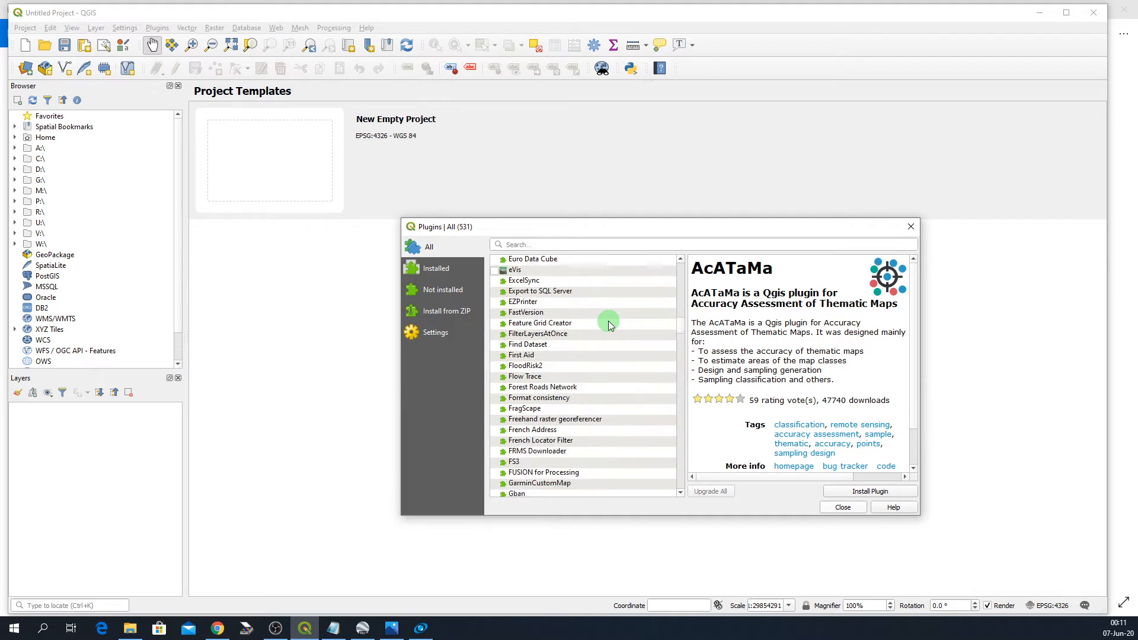
pyautogui.scroll(-10, 608, 321)
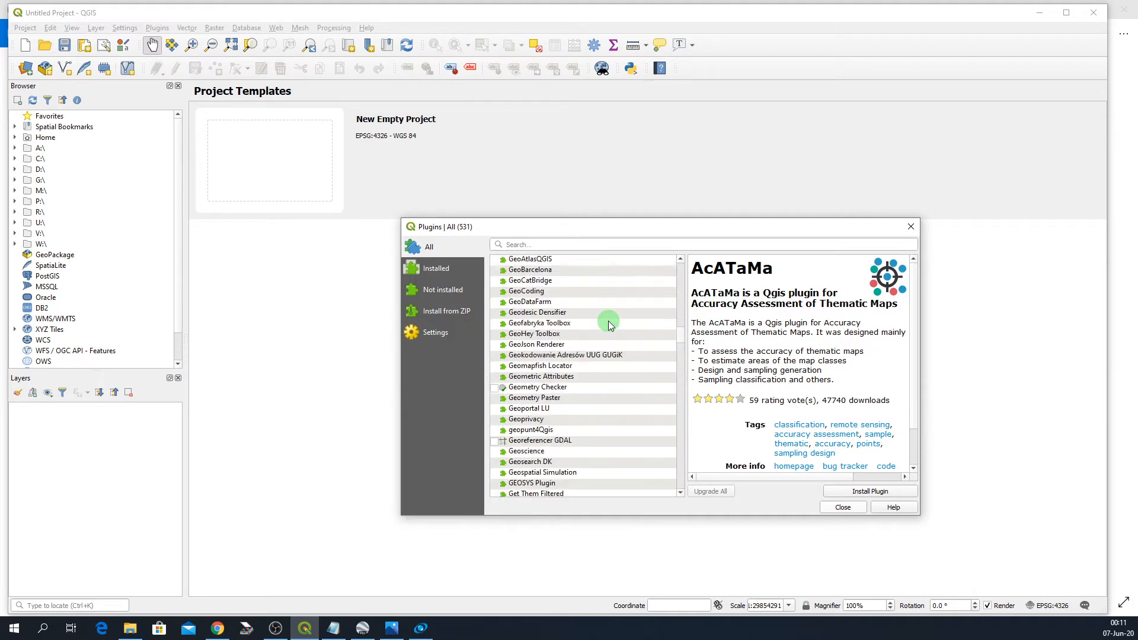
pyautogui.scroll(-1, 608, 321)
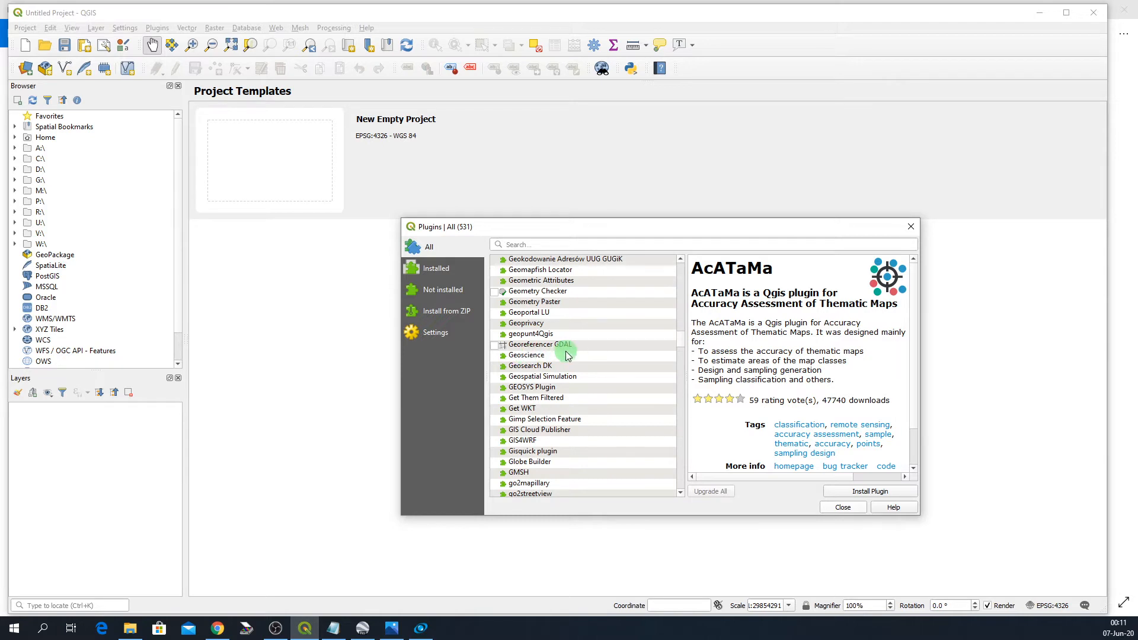
pyautogui.click(495, 346)
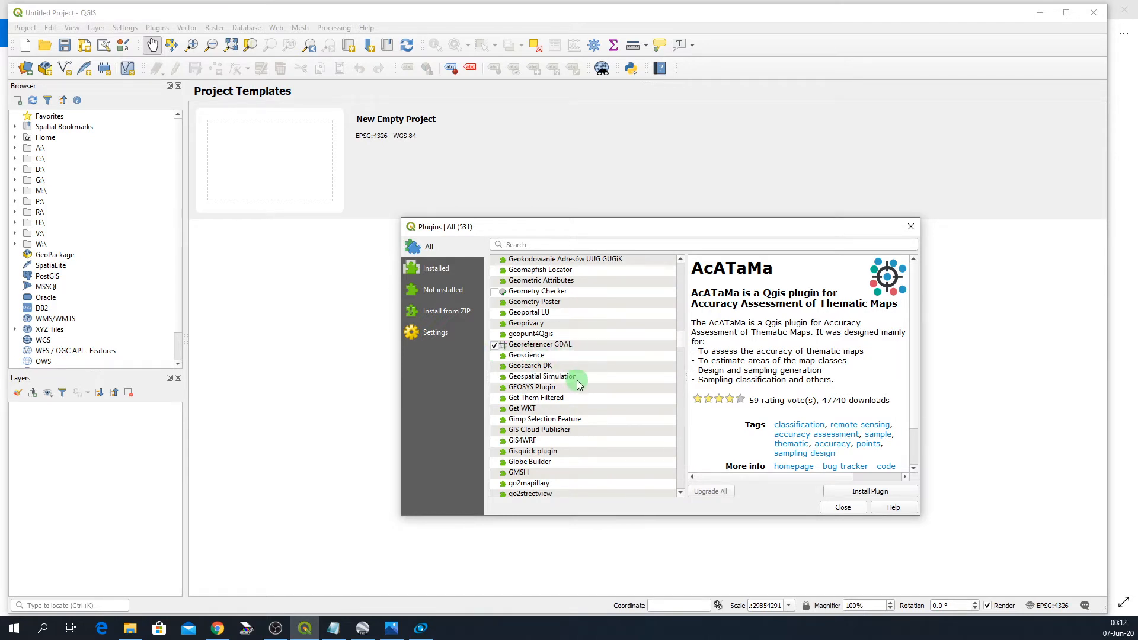
# - Install the selected AcATaMa plugin and close the Plugins dialog
pyautogui.click(851, 494)
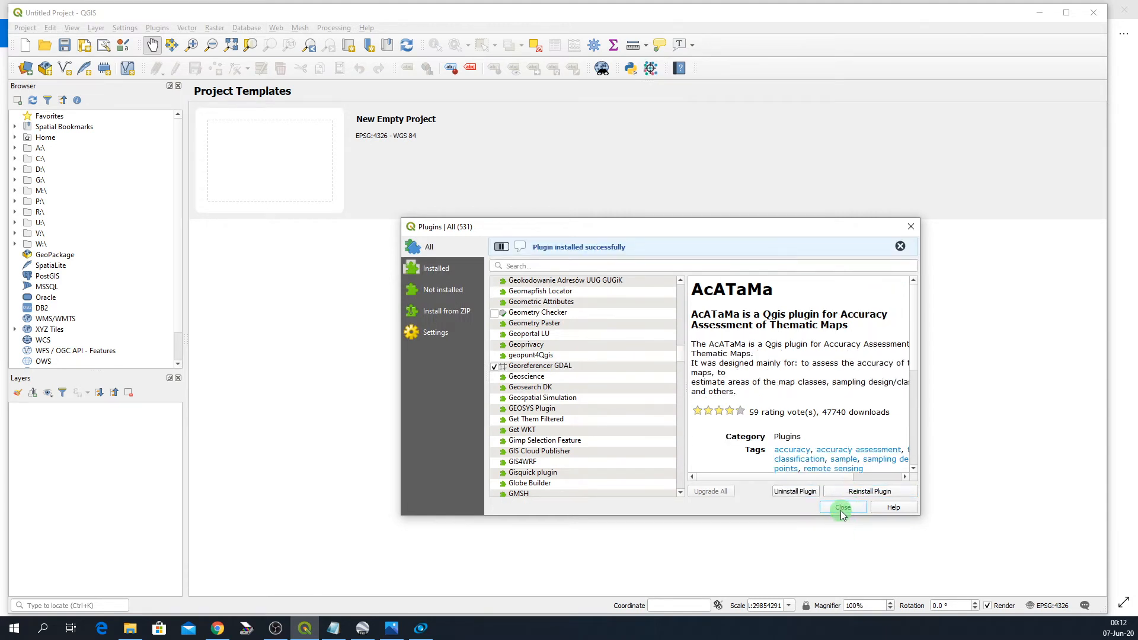
pyautogui.click(841, 508)
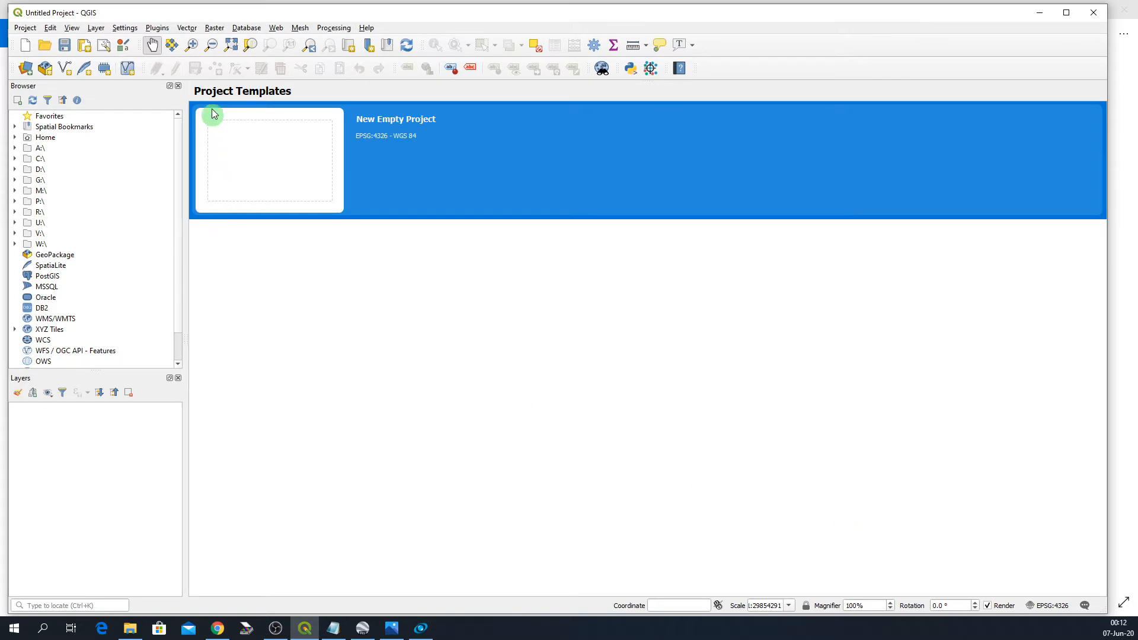
# - Open the Georeferencer from the Raster menu
pyautogui.click(214, 30)
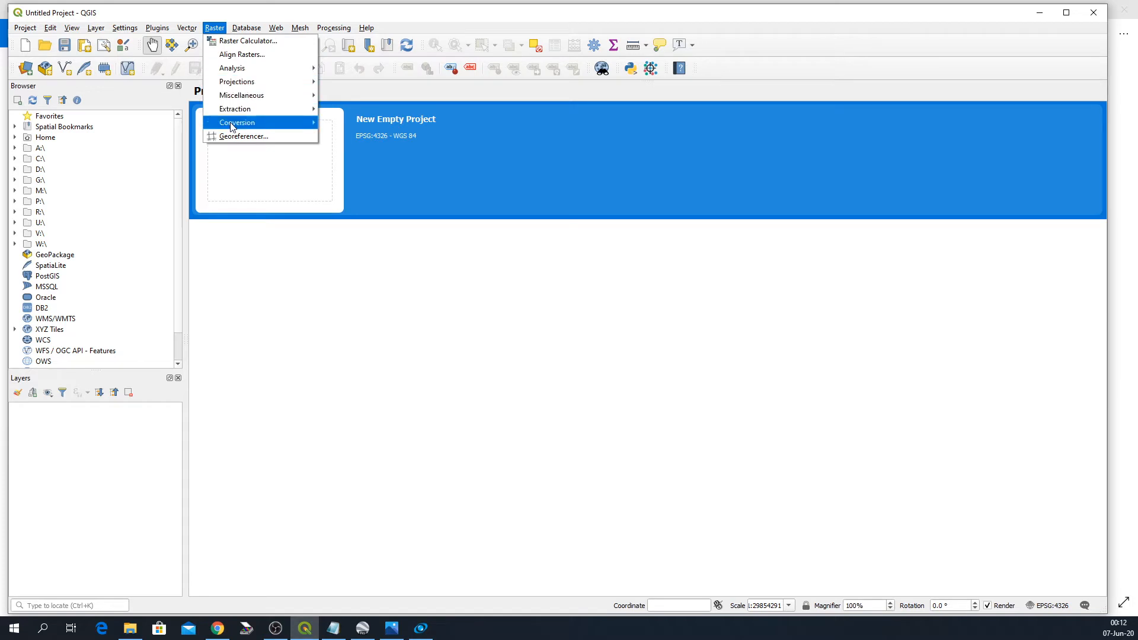
pyautogui.click(236, 139)
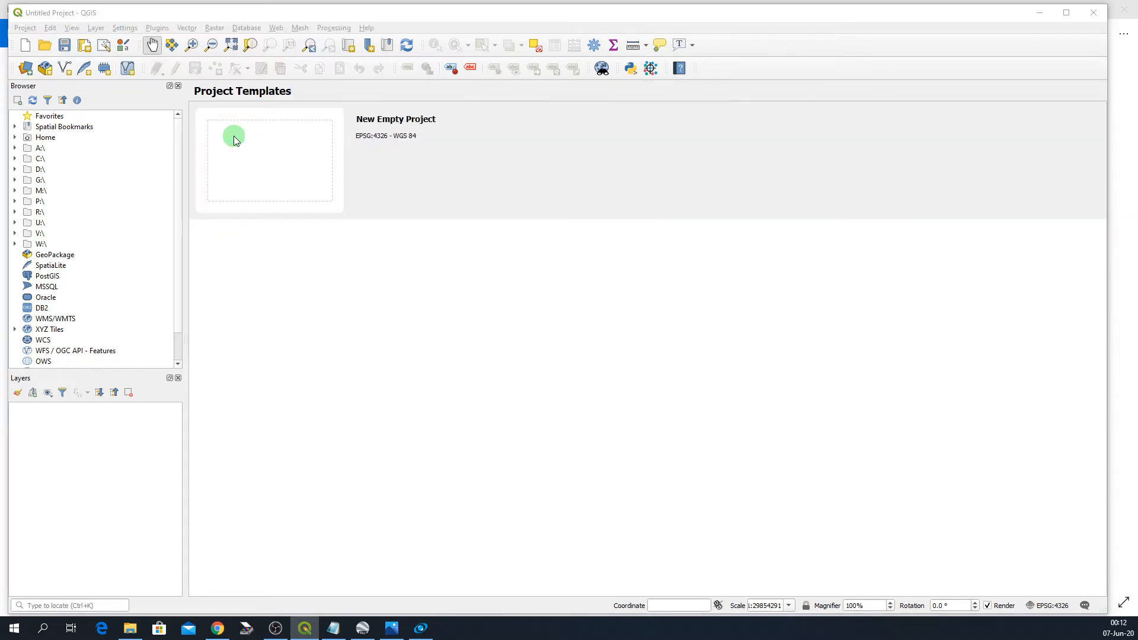
pyautogui.moveTo(142, 55); pyautogui.dragTo(400, 37)
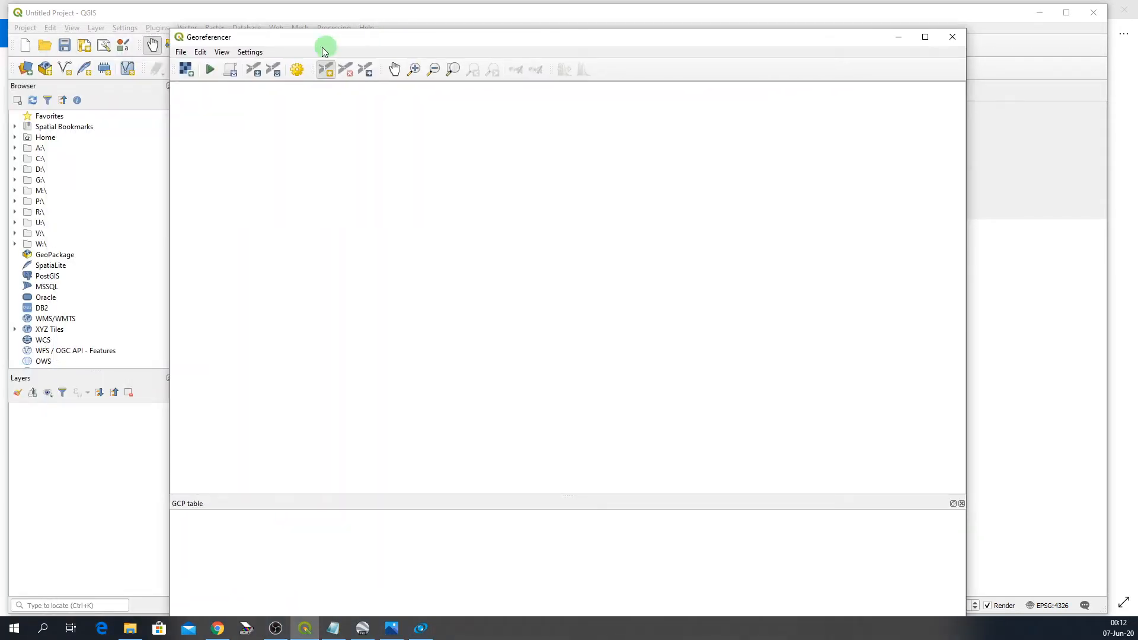
# - Open the raster Hjermind Egekrat 20151103.jpg from the Tutorial files folder on the Desktop in the Georeferencer
pyautogui.click(182, 53)
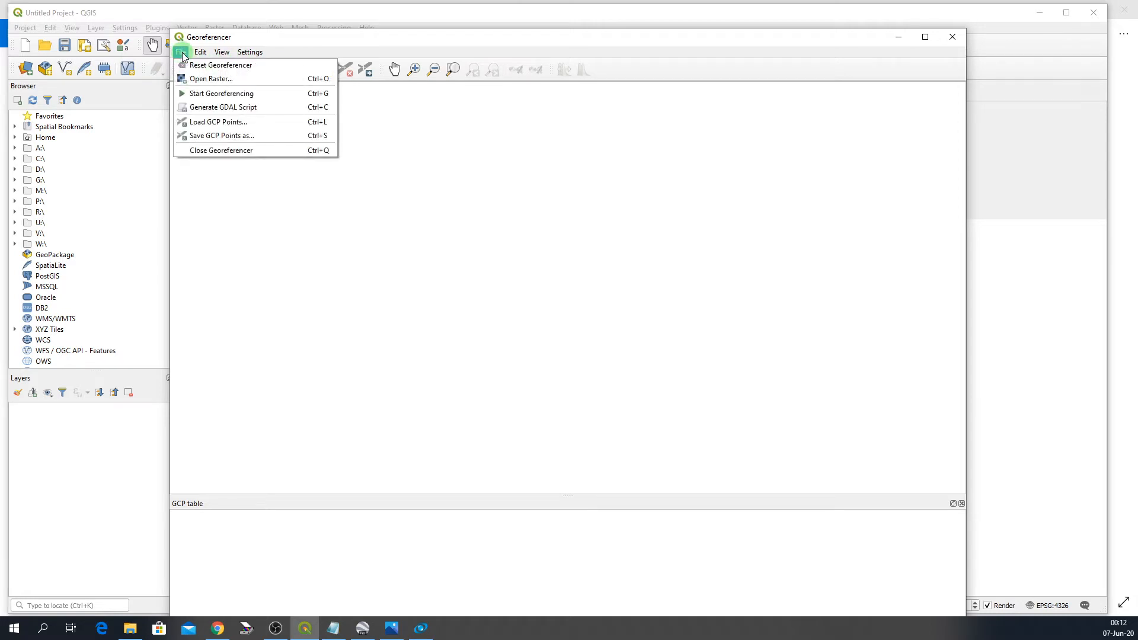
pyautogui.click(201, 80)
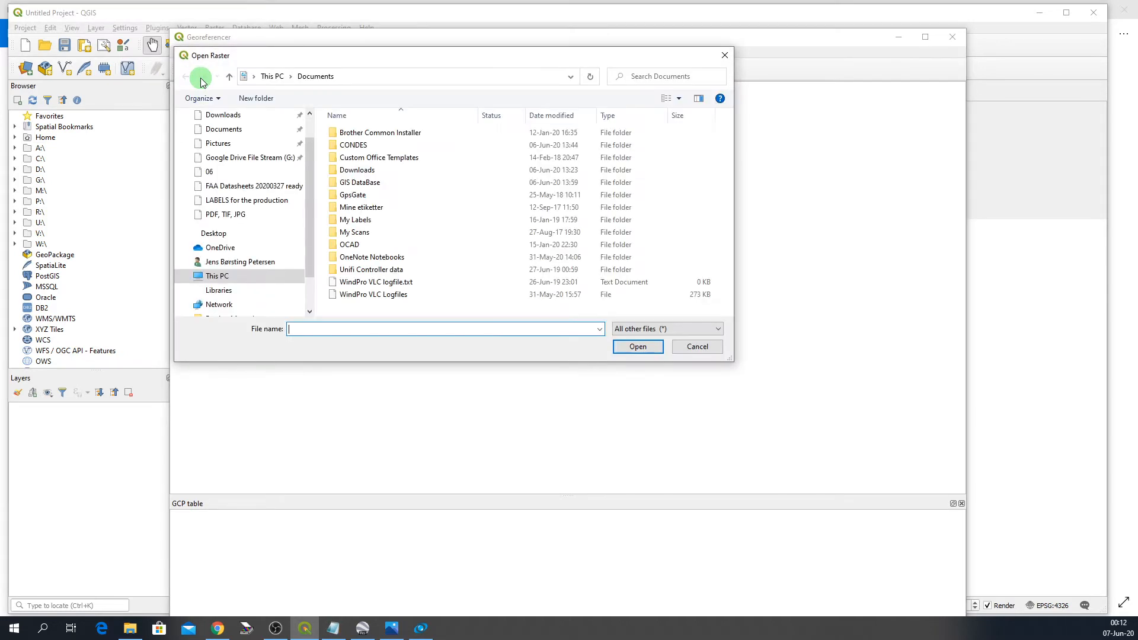
pyautogui.scroll(1, 225, 226)
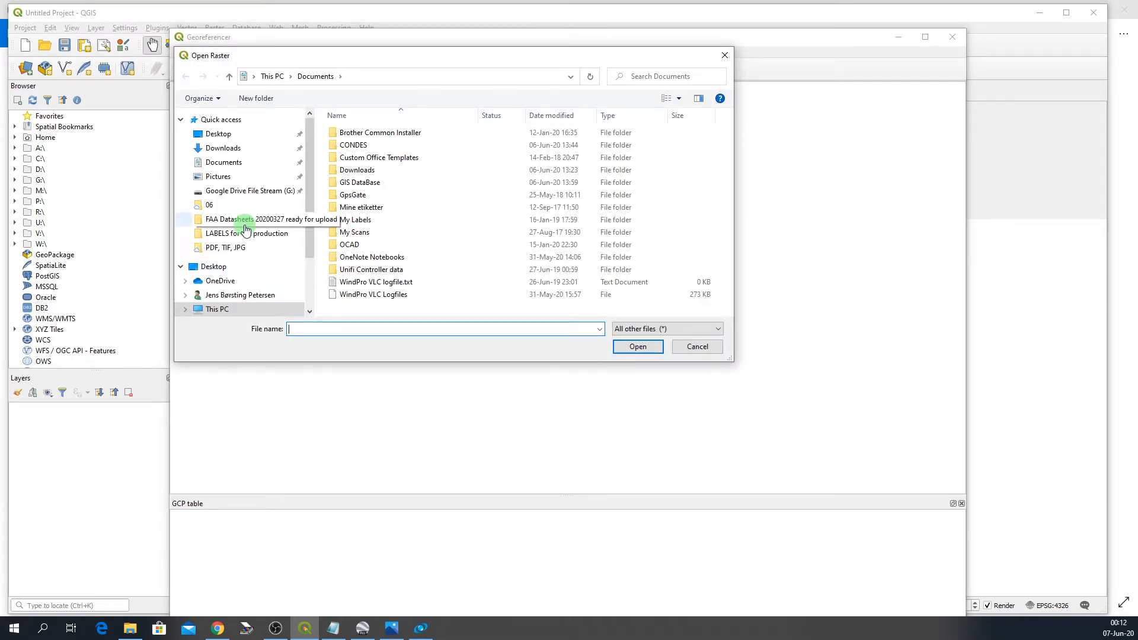
pyautogui.scroll(-1, 208, 172)
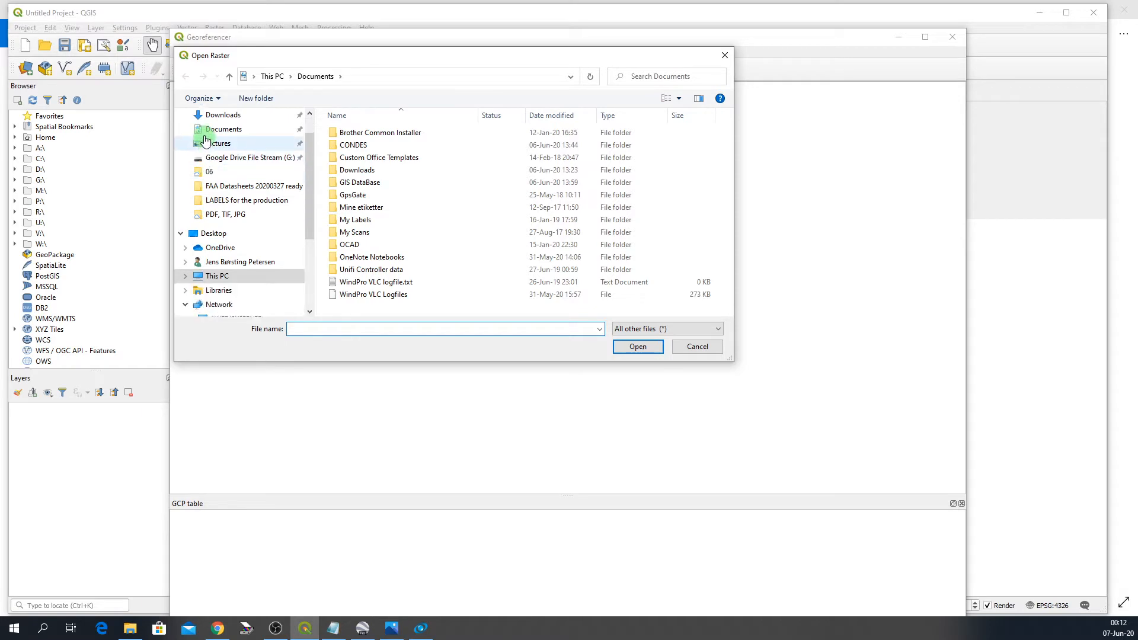
pyautogui.scroll(1, 204, 133)
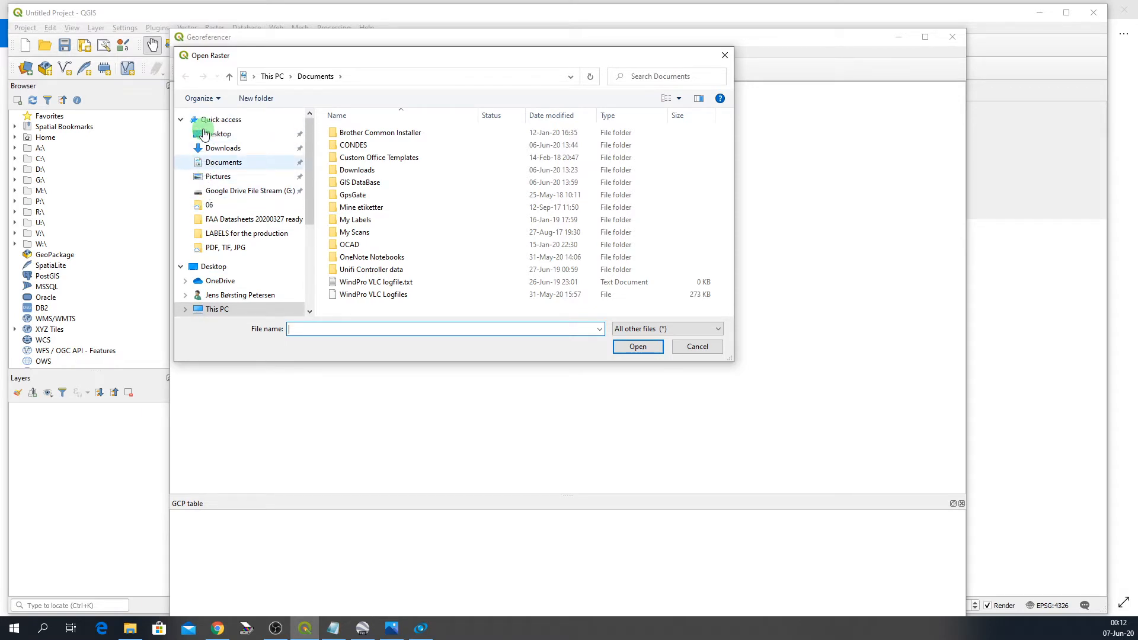
pyautogui.click(208, 134)
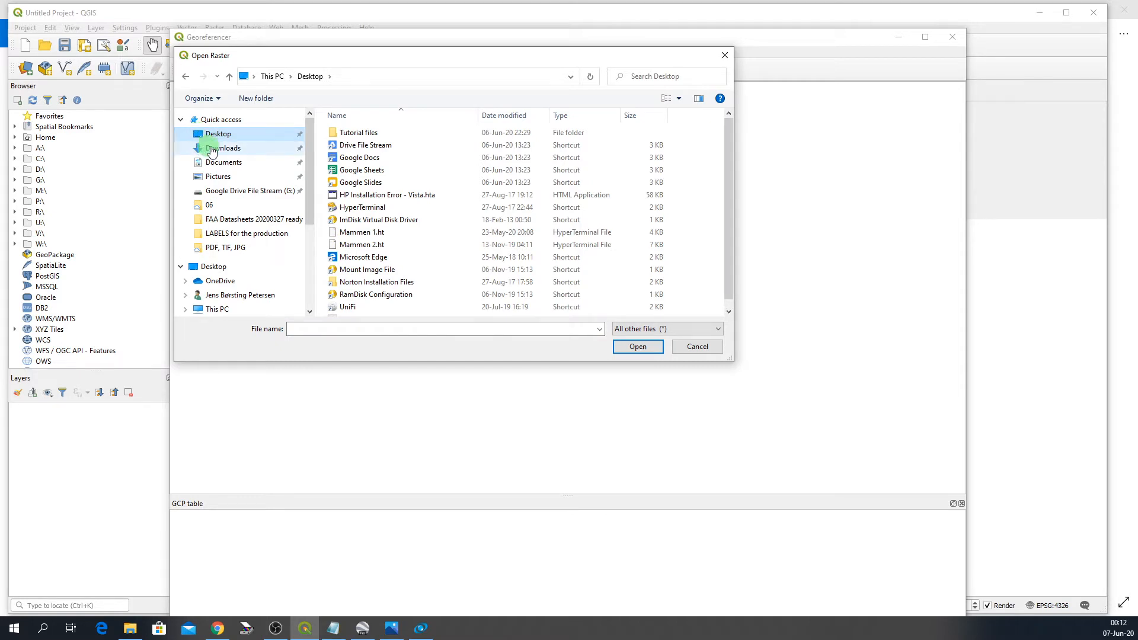
pyautogui.click(214, 165)
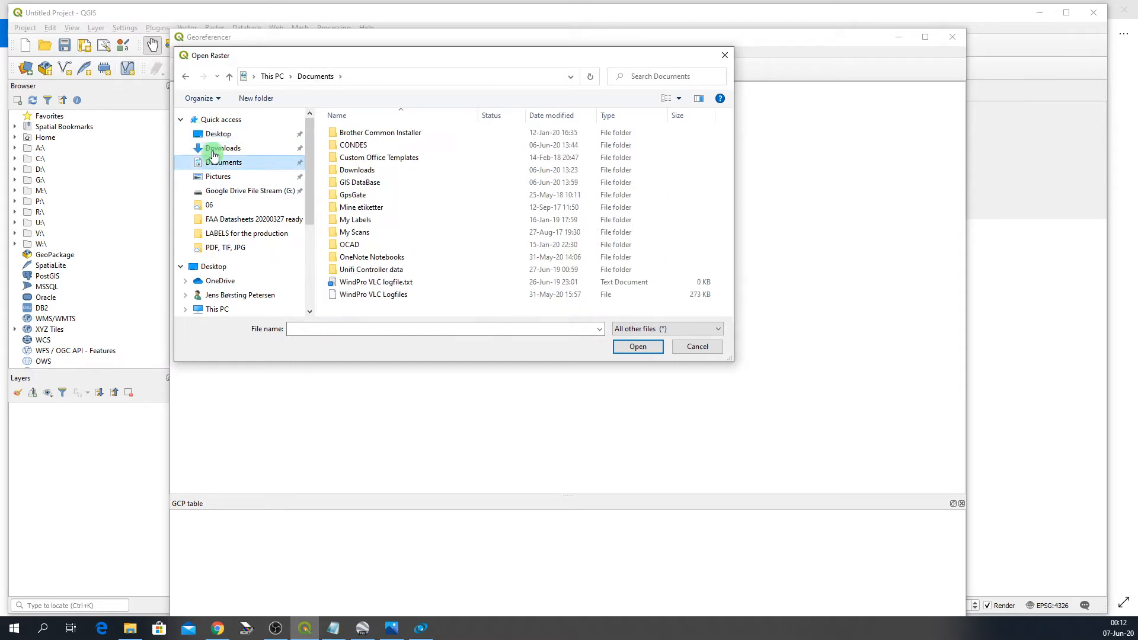
pyautogui.click(214, 136)
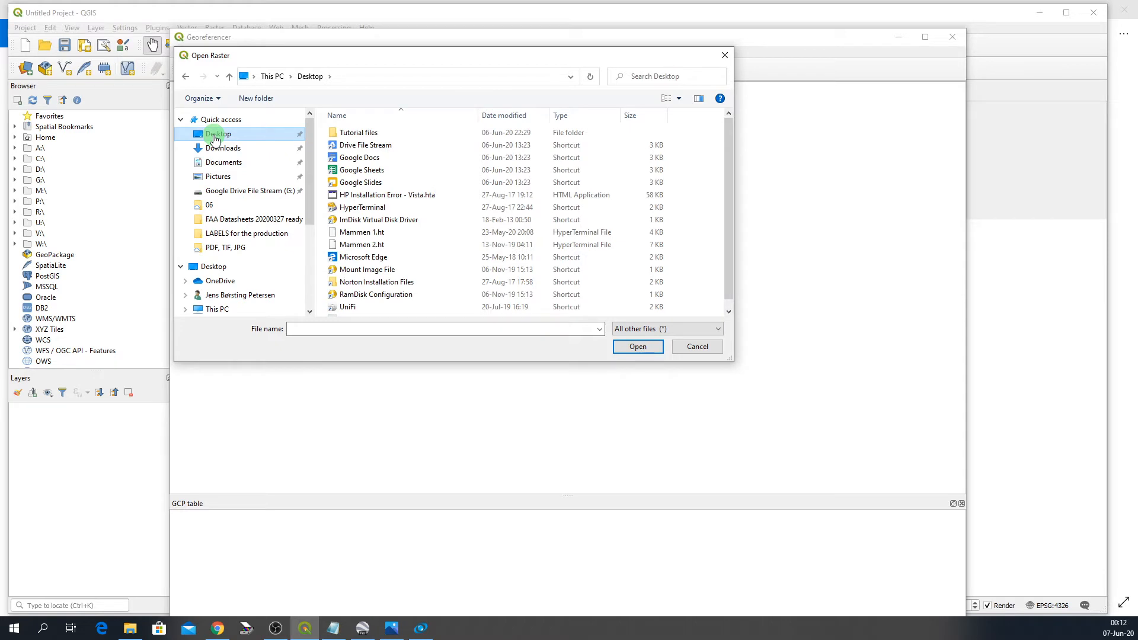
pyautogui.doubleClick(331, 134)
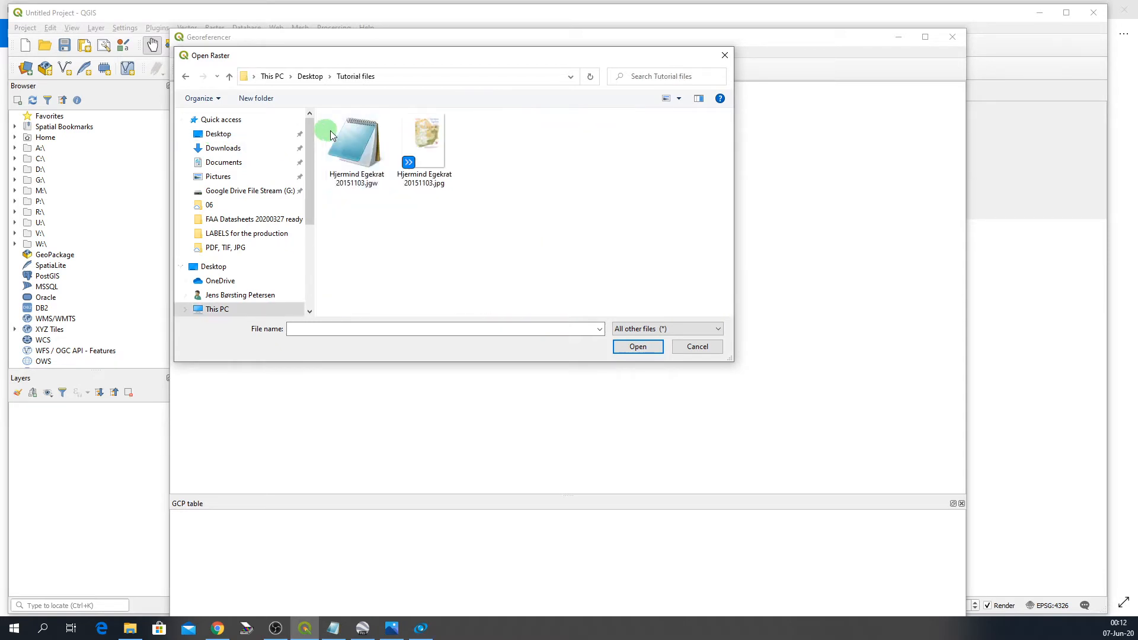
pyautogui.click(429, 147)
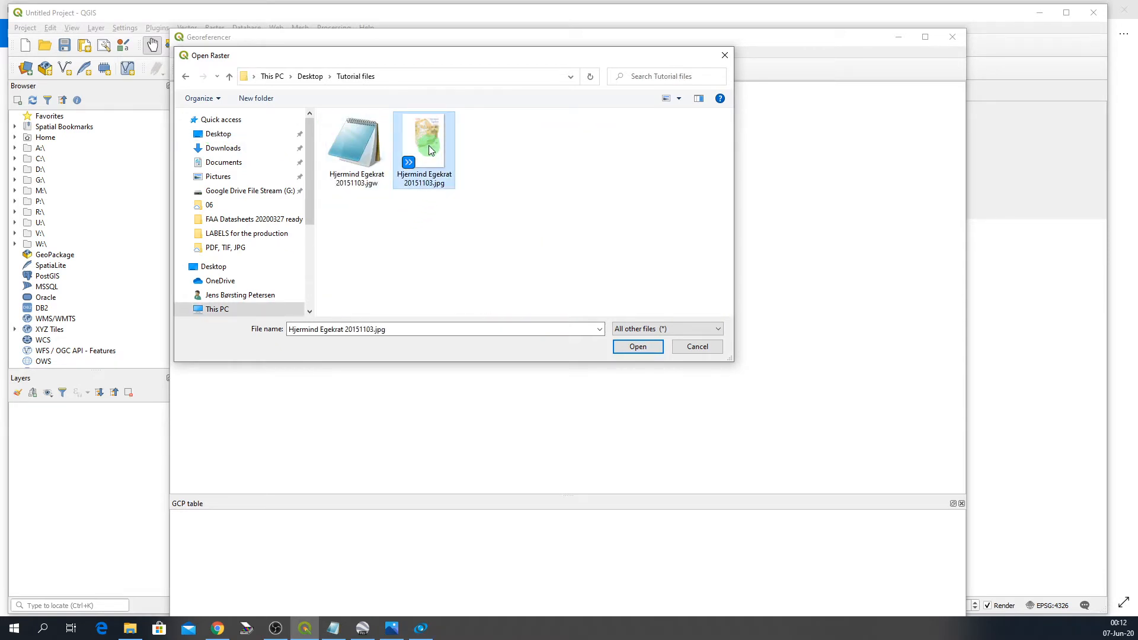
pyautogui.click(637, 347)
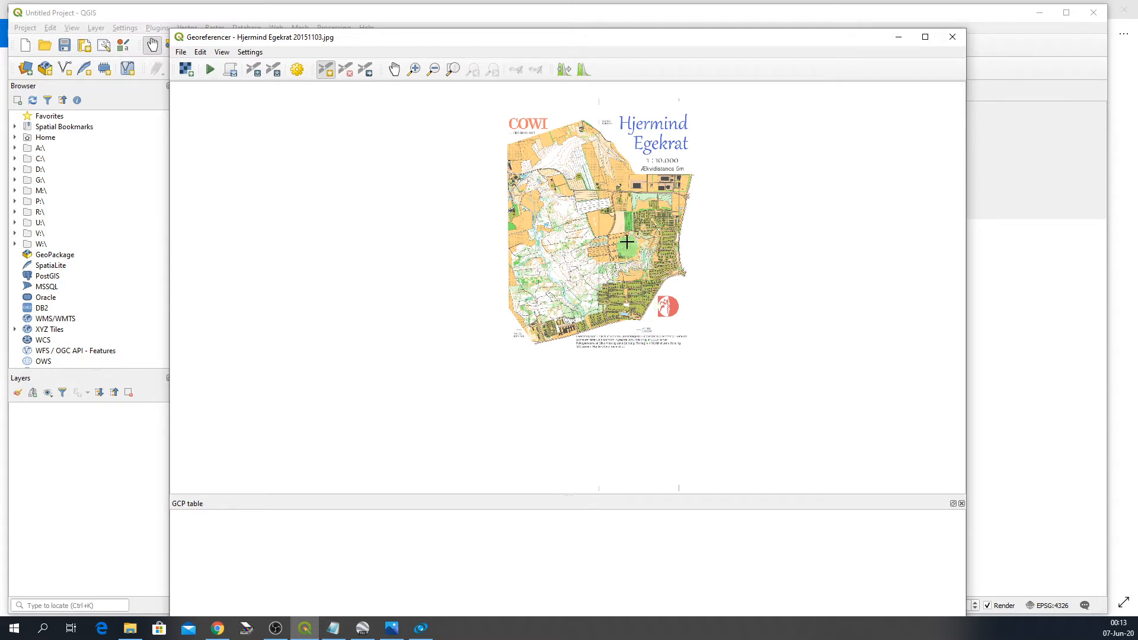
pyautogui.scroll(1, 612, 174)
pyautogui.scroll(1, 615, 176)
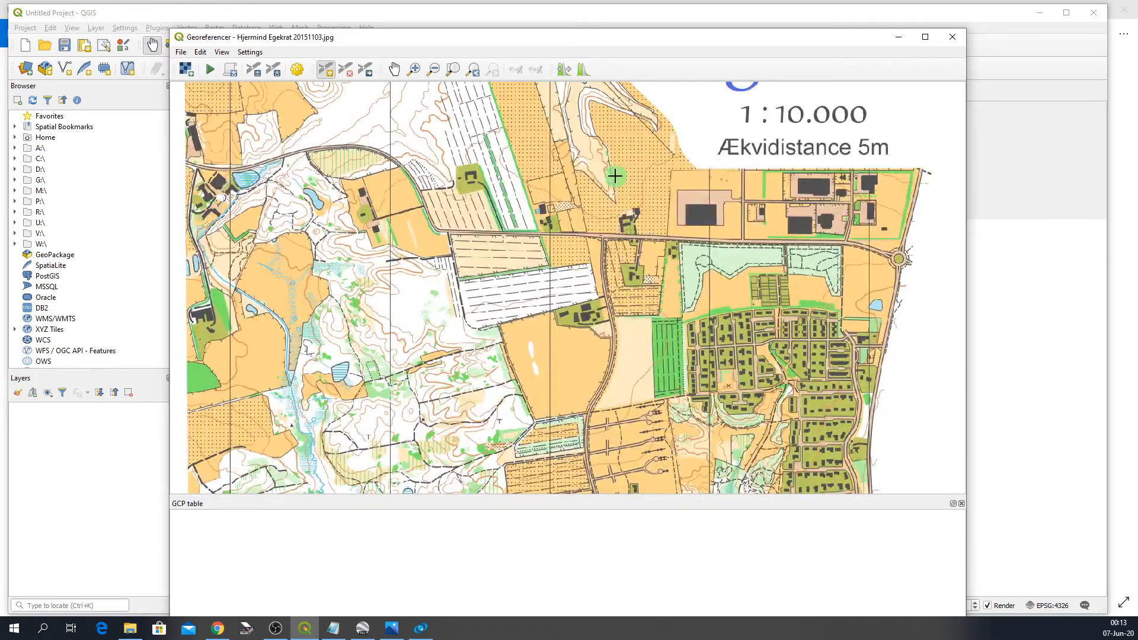
pyautogui.click(285, 130)
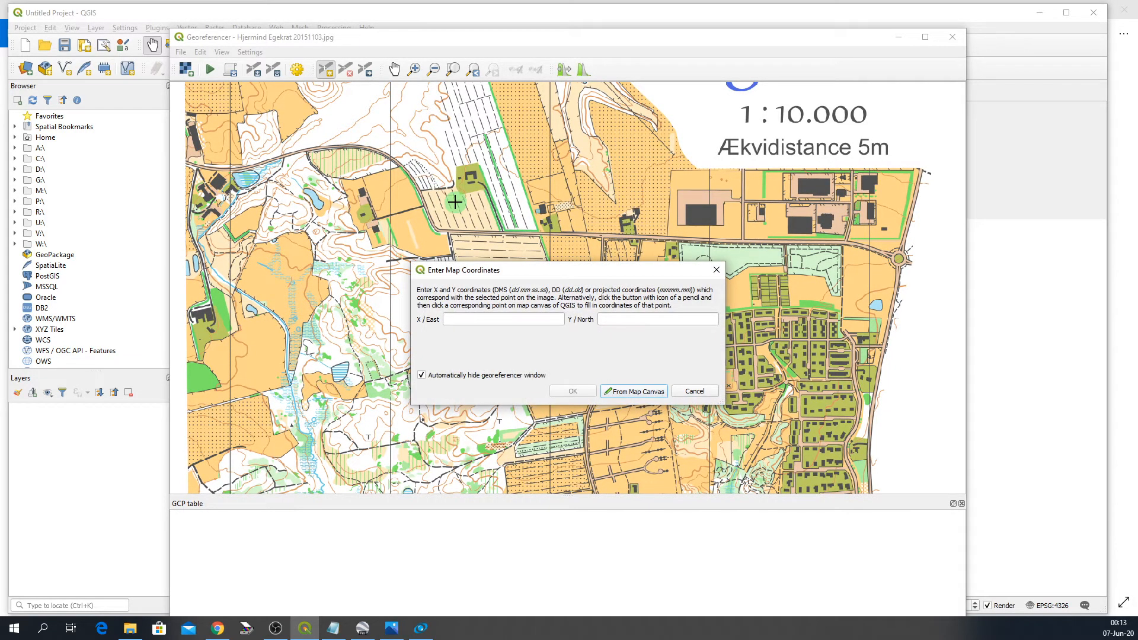
pyautogui.click(695, 391)
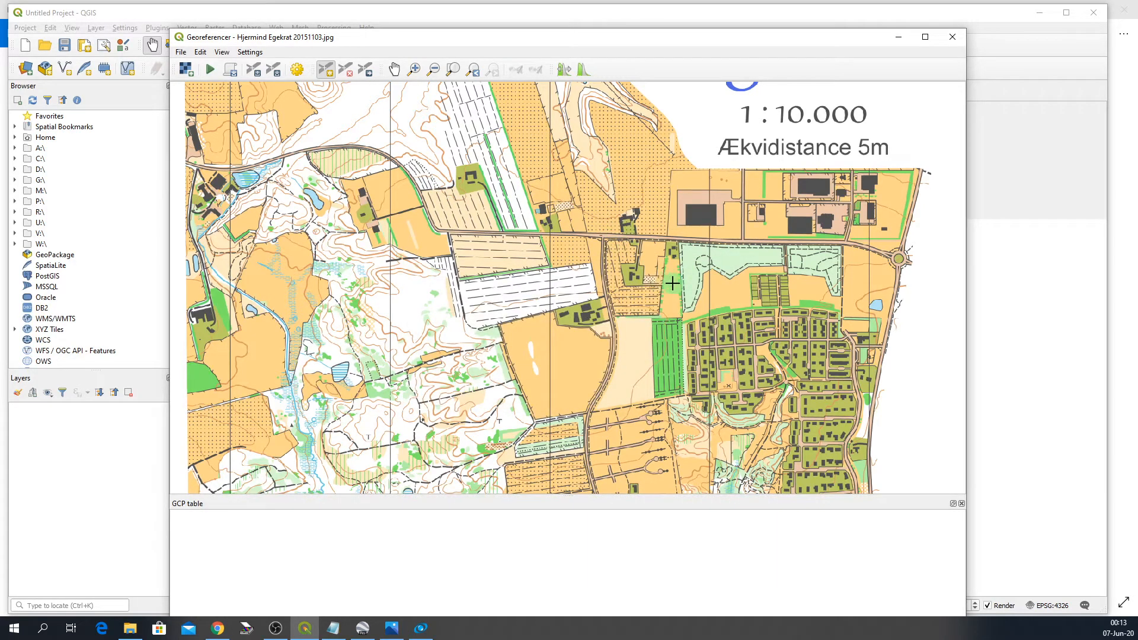
pyautogui.scroll(-1, 729, 314)
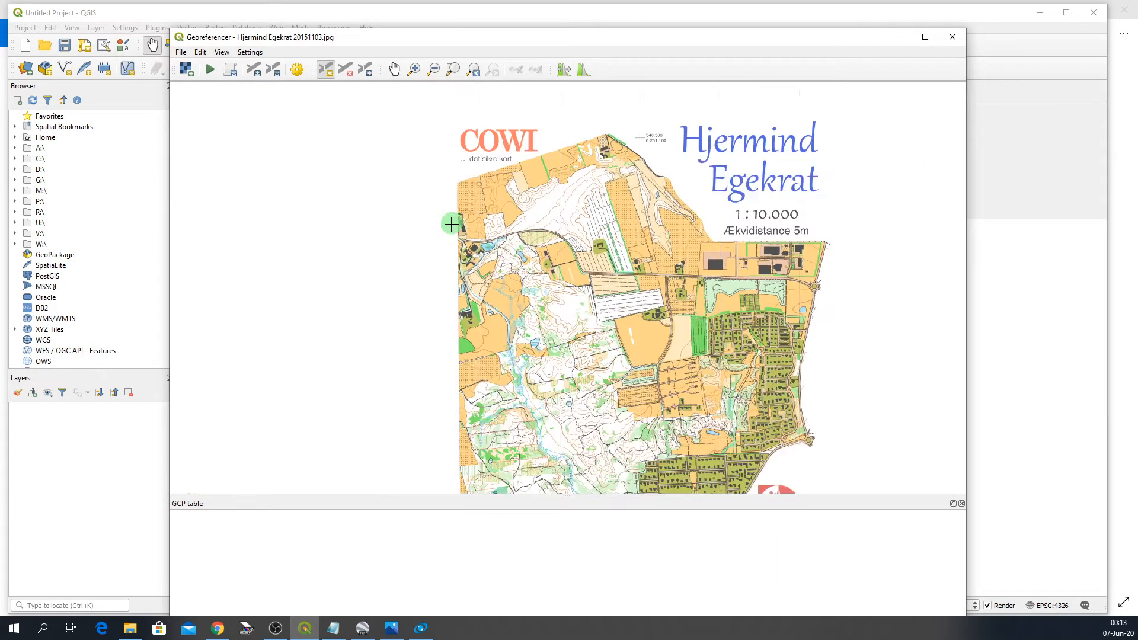
# - Zoom in and out across the map image to examine the buildings by the road and the corner coordinate crosses
pyautogui.scroll(1, 452, 229)
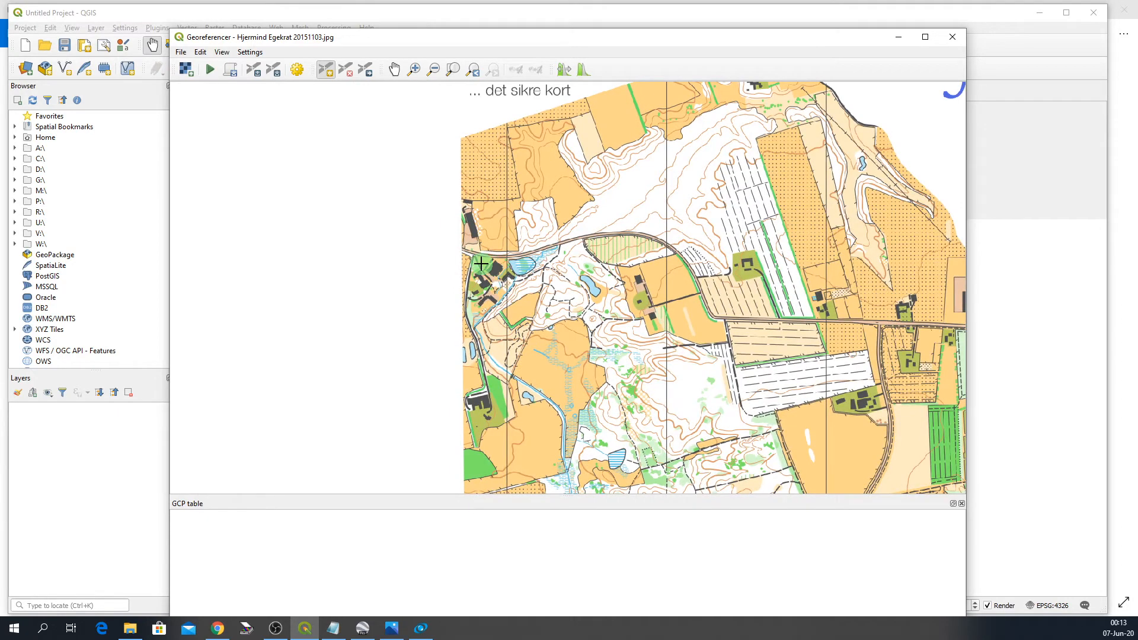
pyautogui.scroll(2, 504, 266)
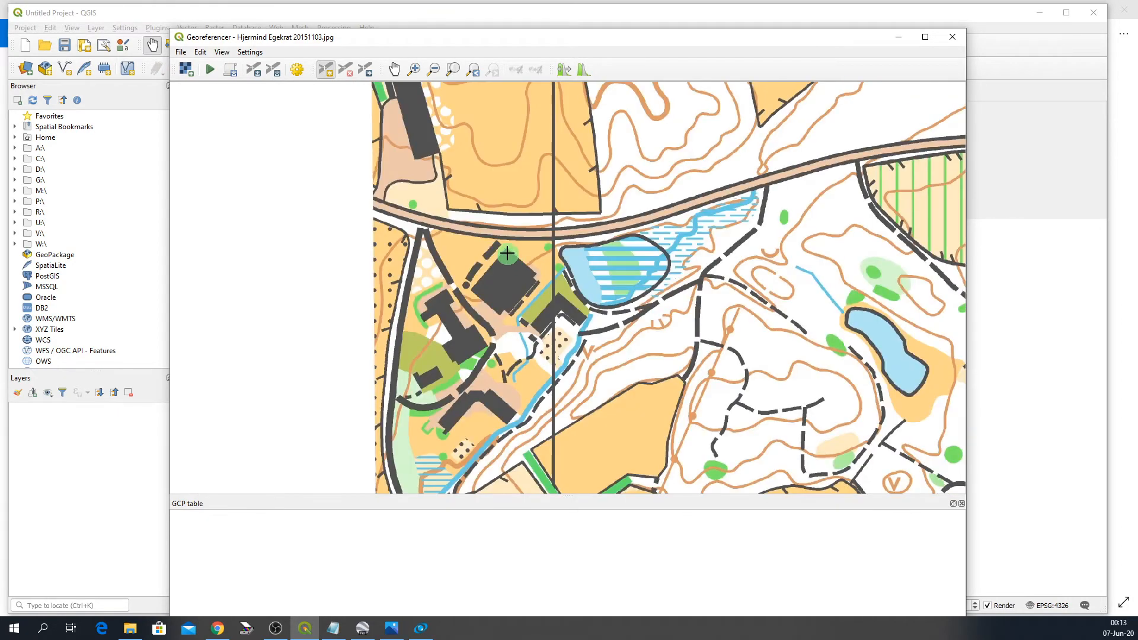
pyautogui.scroll(-2, 507, 248)
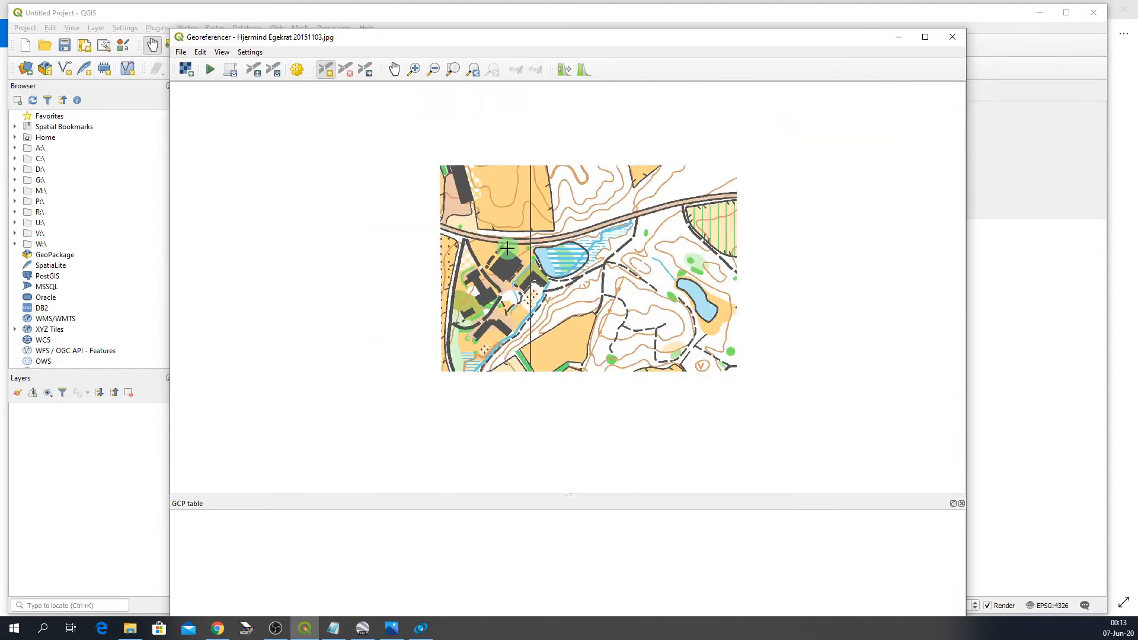
pyautogui.scroll(-1, 376, 244)
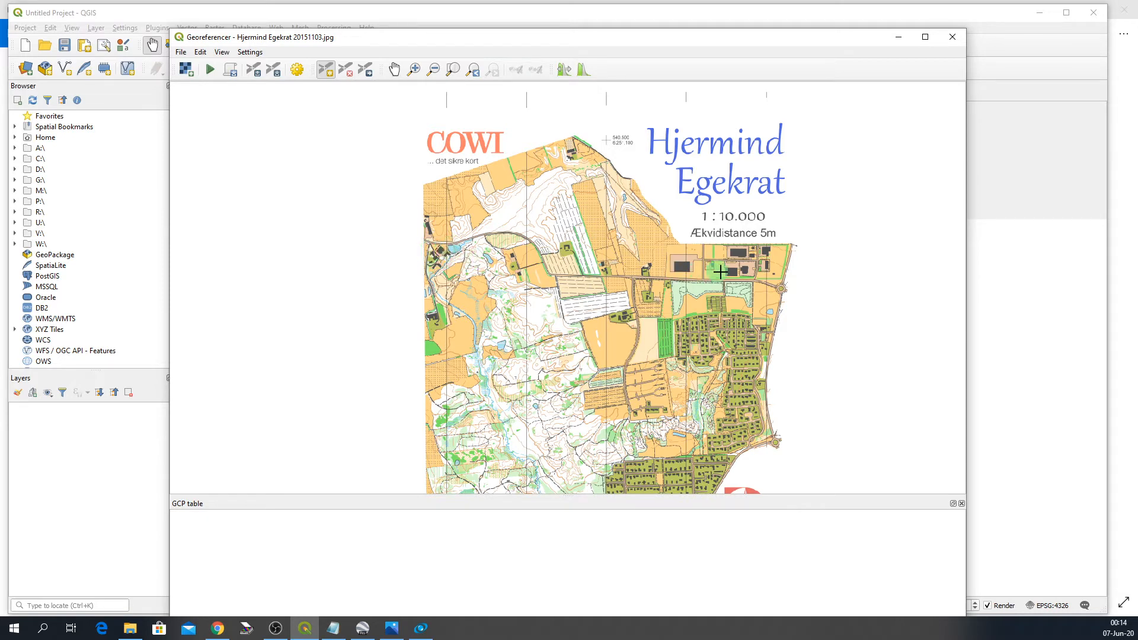
pyautogui.scroll(-2, 800, 160)
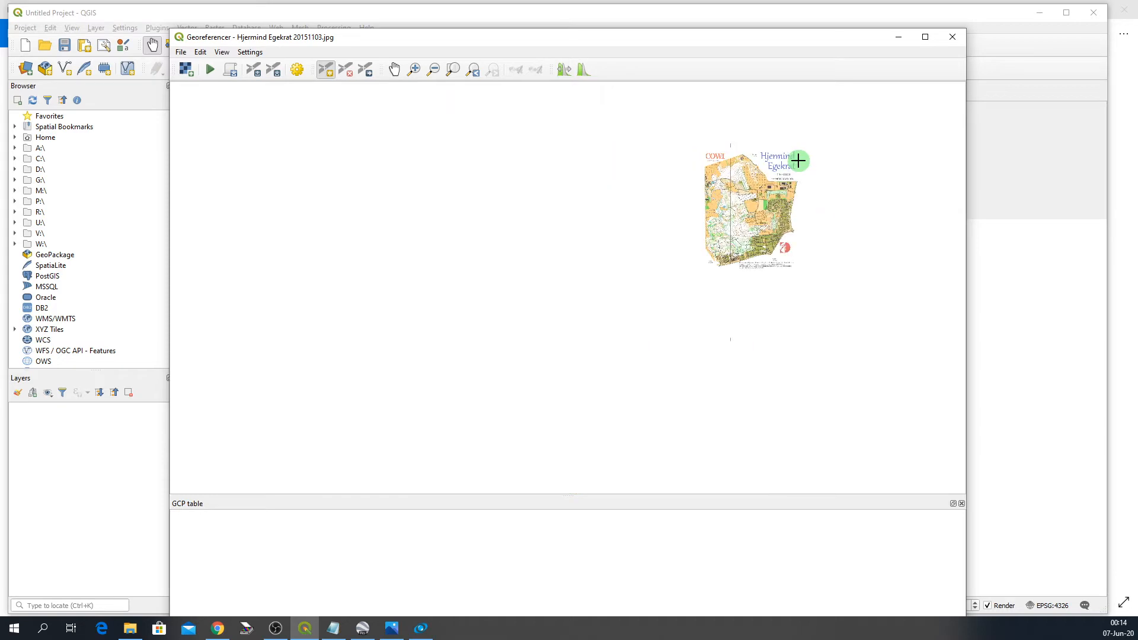
pyautogui.scroll(4, 757, 260)
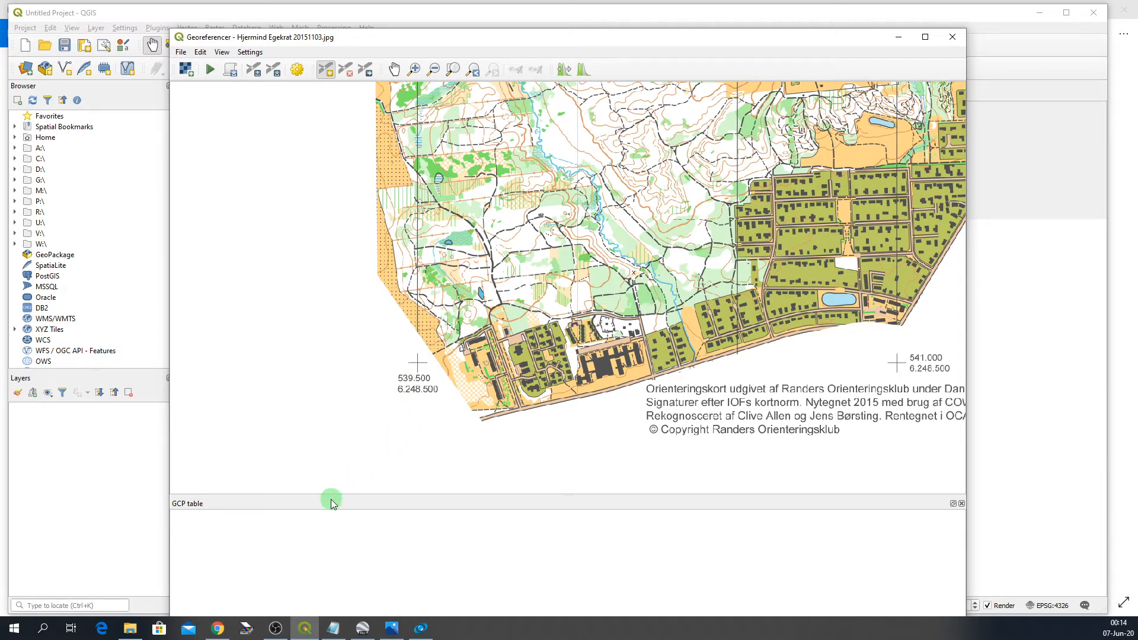
pyautogui.scroll(-2, 317, 468)
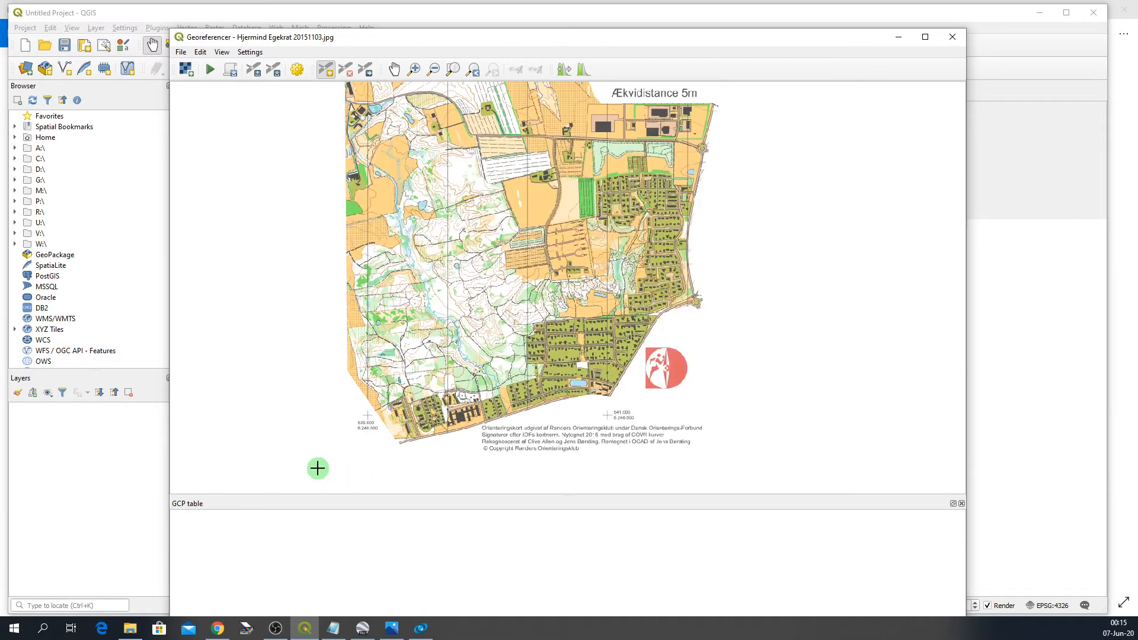
pyautogui.scroll(-1, 319, 467)
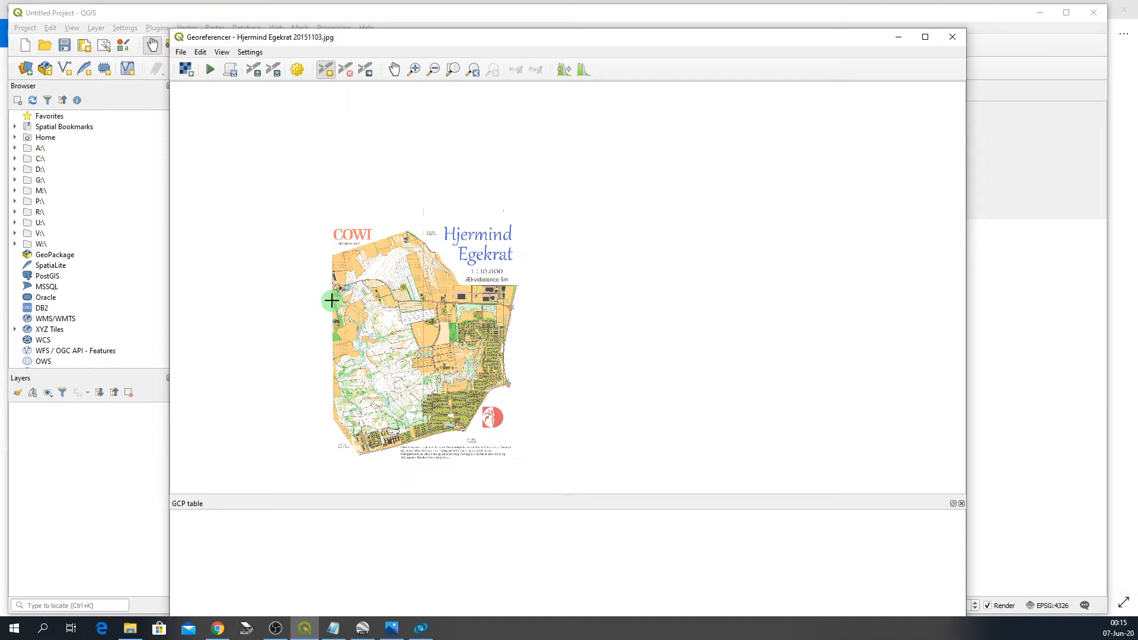
pyautogui.scroll(1, 334, 286)
pyautogui.scroll(3, 334, 287)
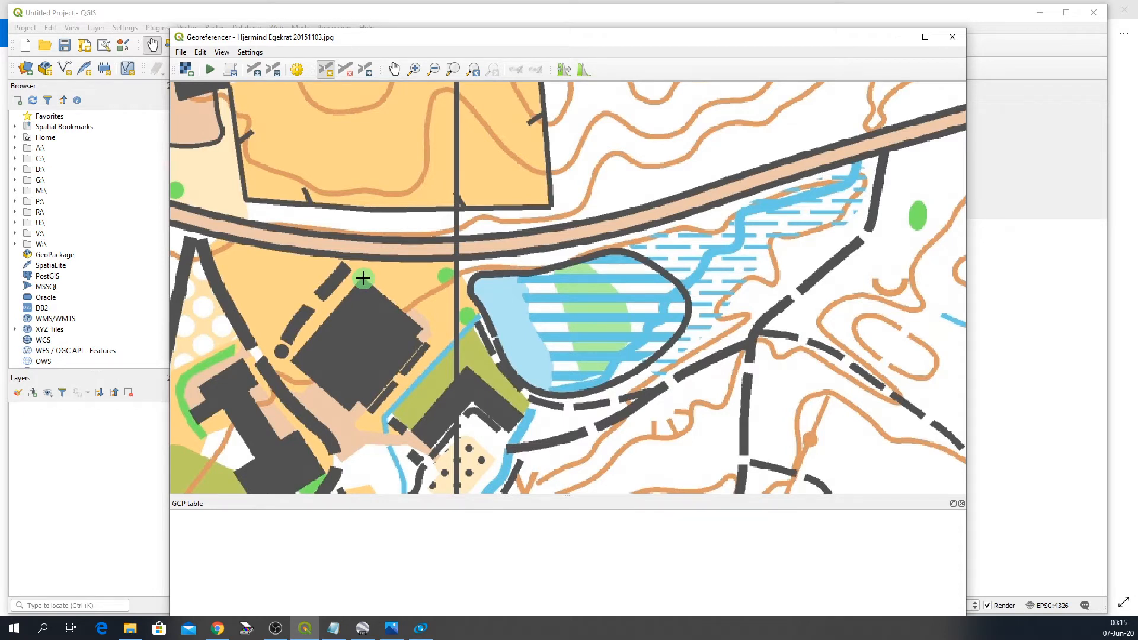
# - Switch to Google Earth Pro and zoom in to the large building beside the road north of Bjerringbro near Hjermind
pyautogui.click(363, 630)
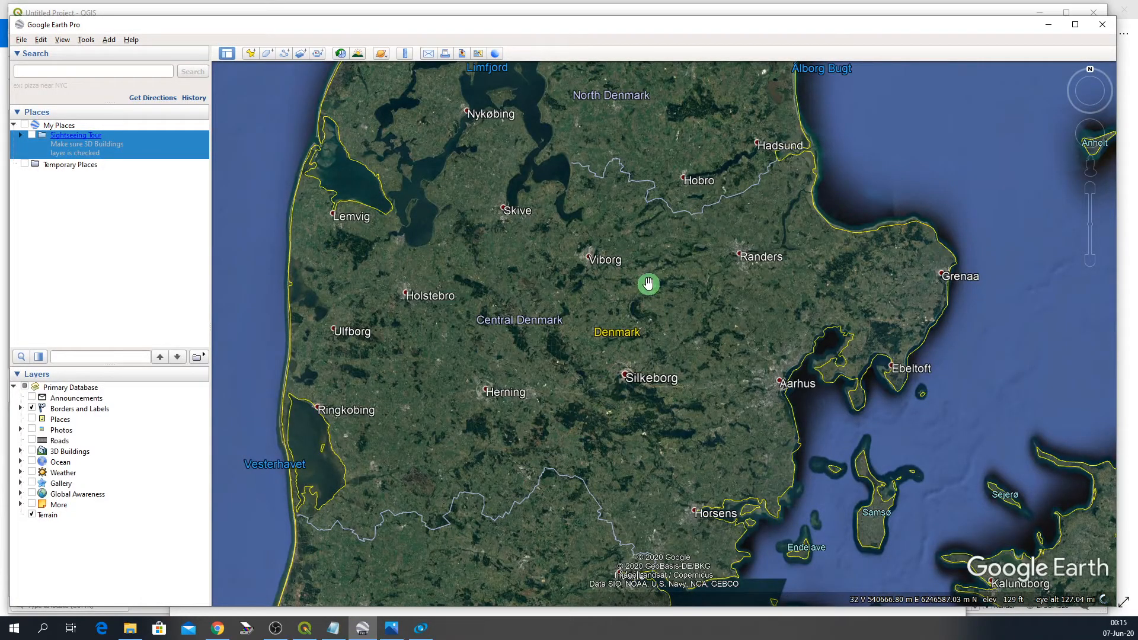
pyautogui.scroll(1, 653, 285)
pyautogui.scroll(3, 652, 284)
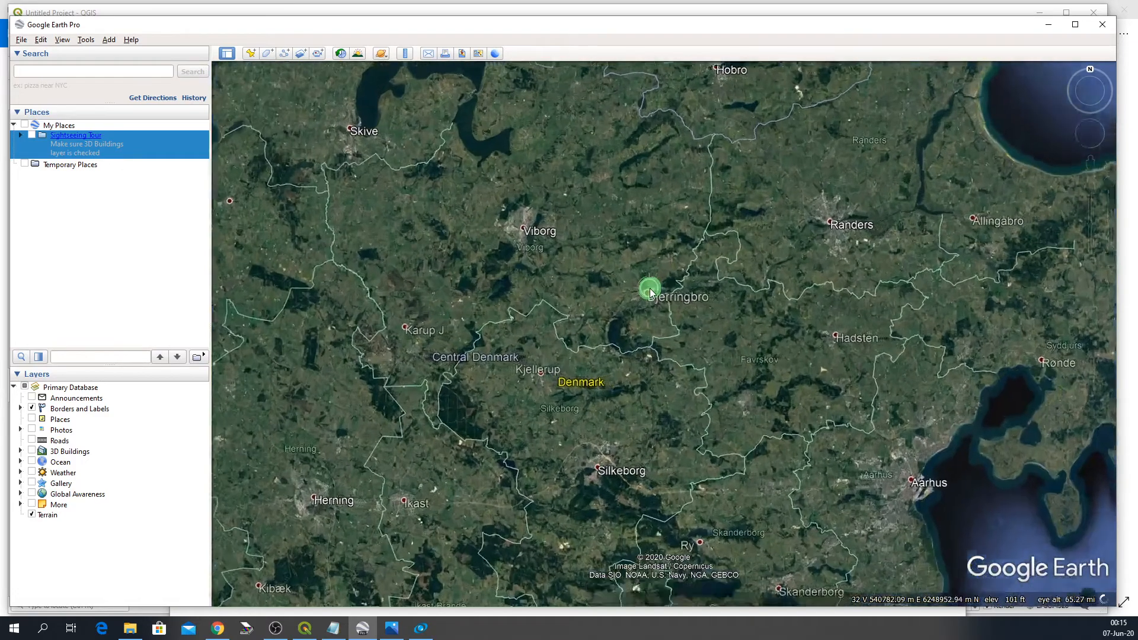
pyautogui.scroll(2, 630, 262)
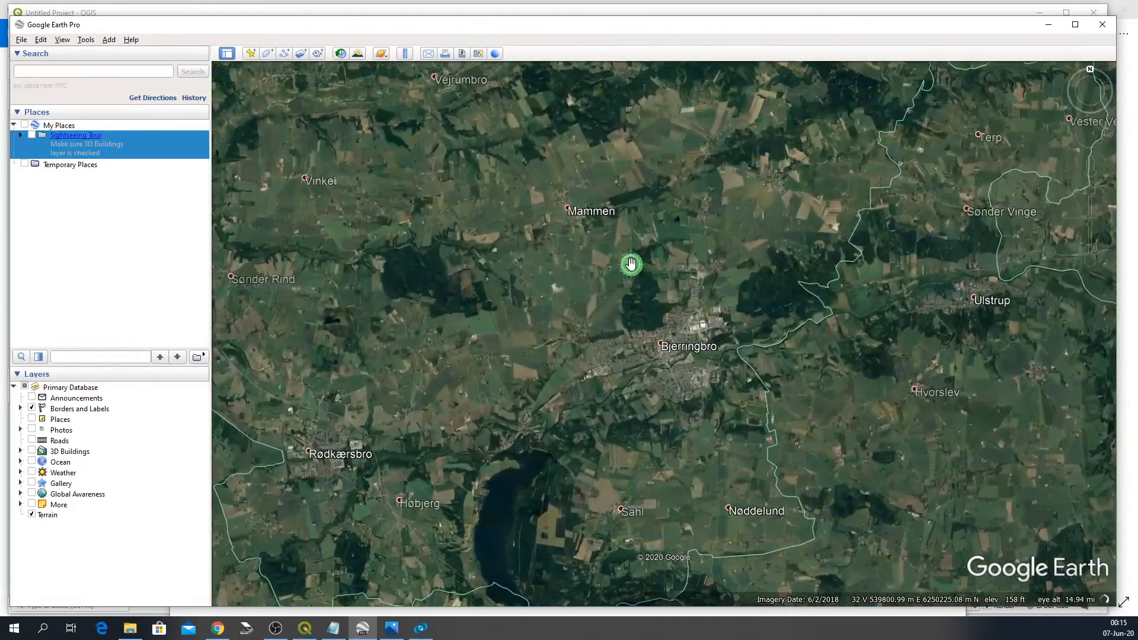
pyautogui.scroll(2, 630, 262)
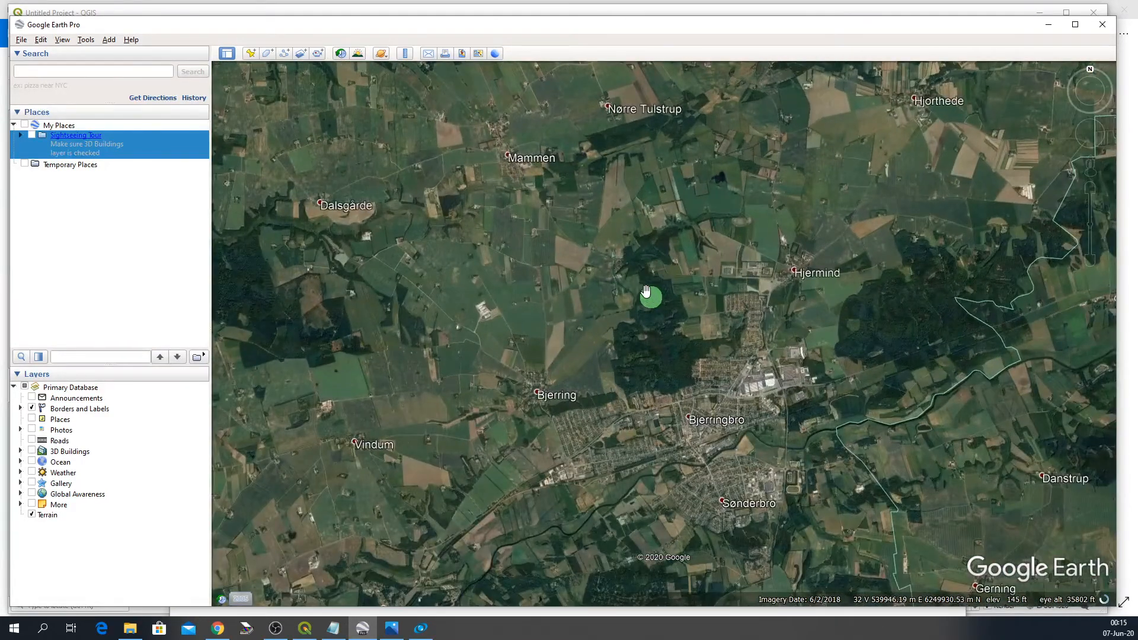
pyautogui.scroll(2, 642, 286)
pyautogui.scroll(2, 638, 281)
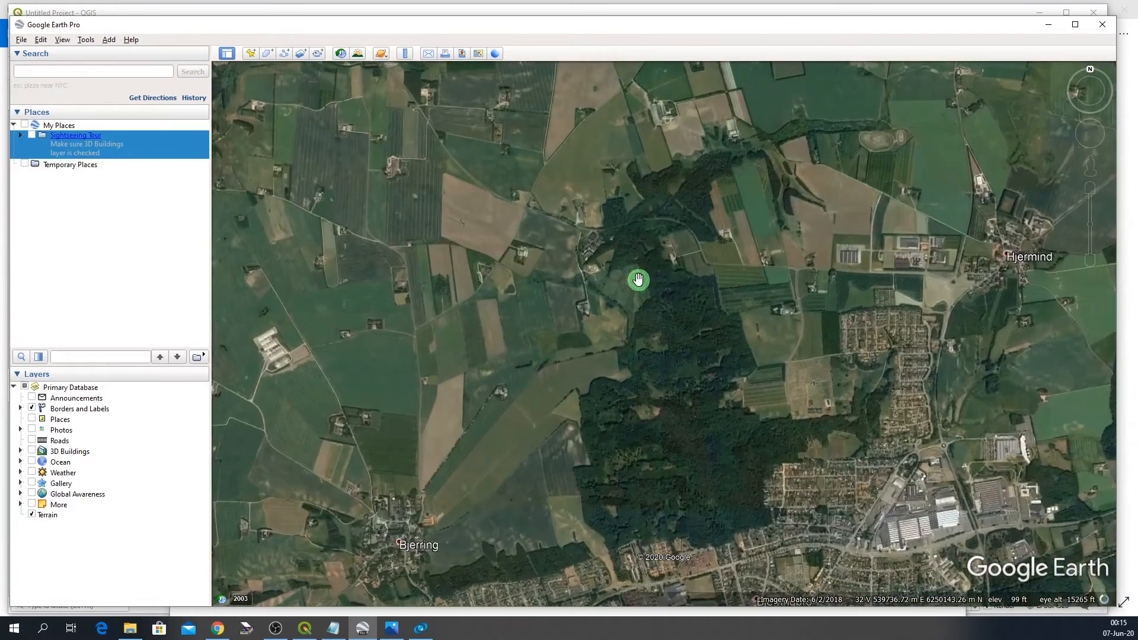
pyautogui.scroll(2, 614, 247)
pyautogui.scroll(2, 610, 244)
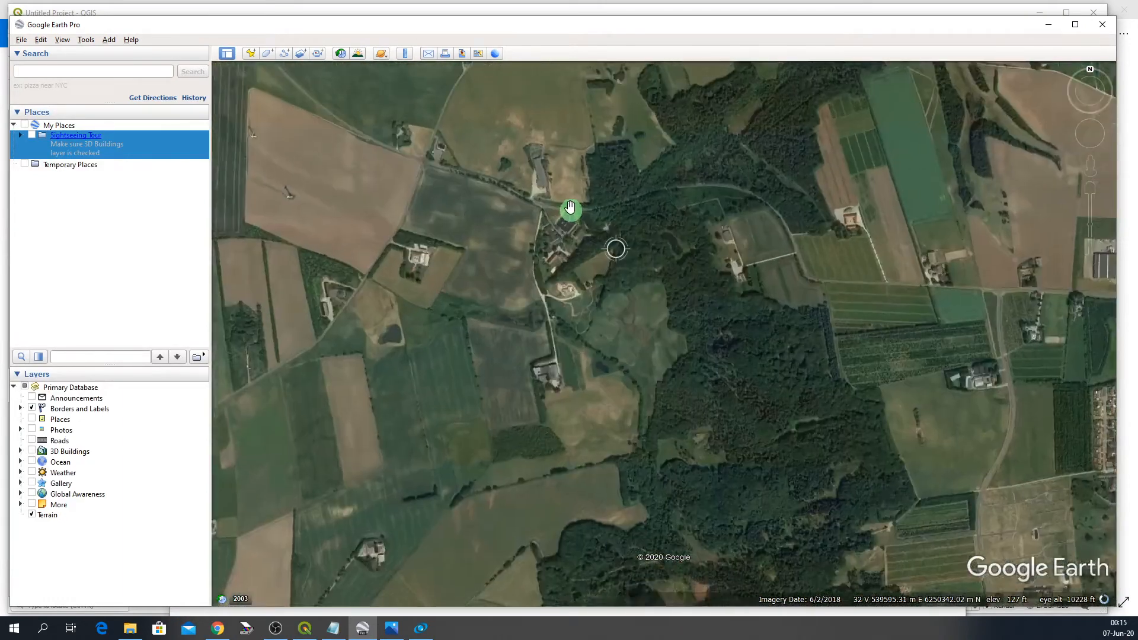
pyautogui.scroll(1, 535, 190)
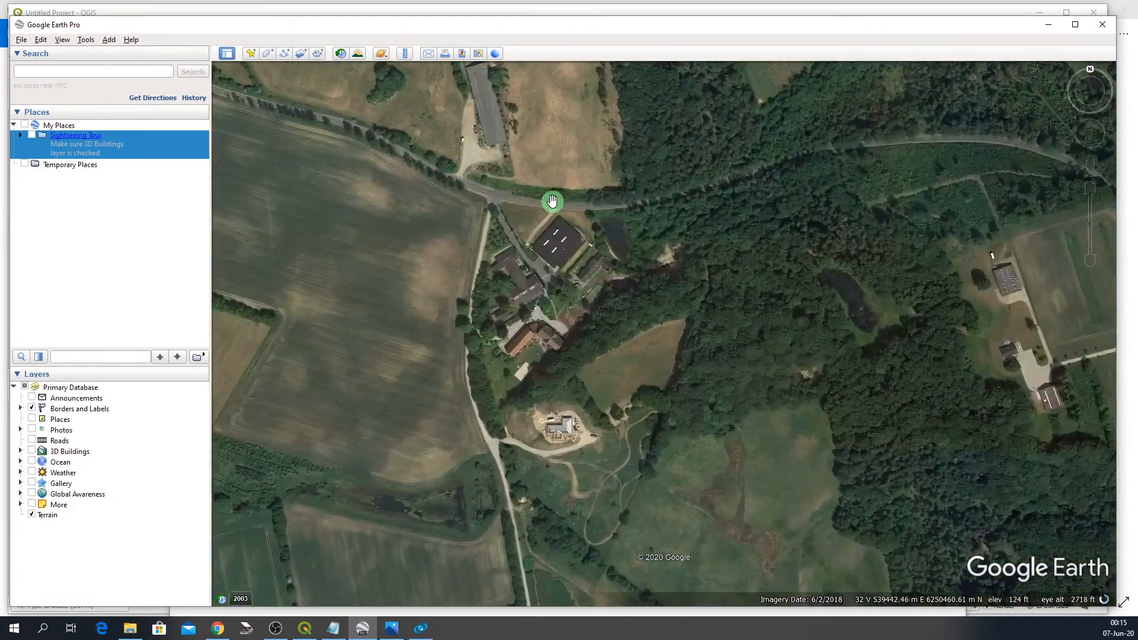
pyautogui.scroll(2, 552, 201)
pyautogui.scroll(1, 562, 223)
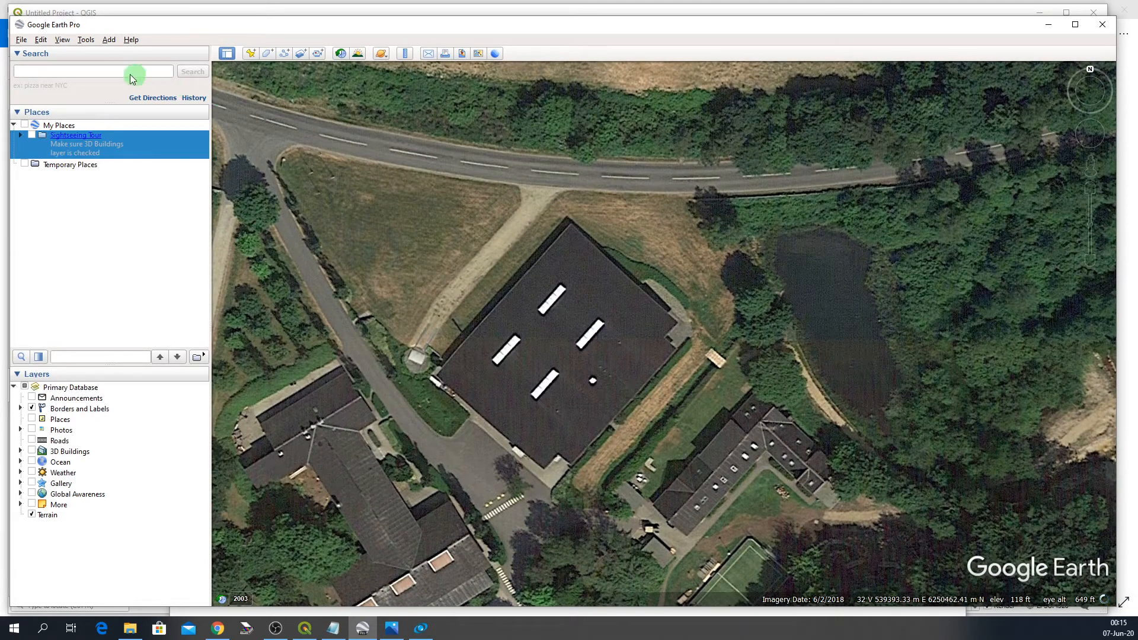
# - Open the Google Earth options to check the Universal Transverse Mercator coordinate display and close them
pyautogui.click(87, 39)
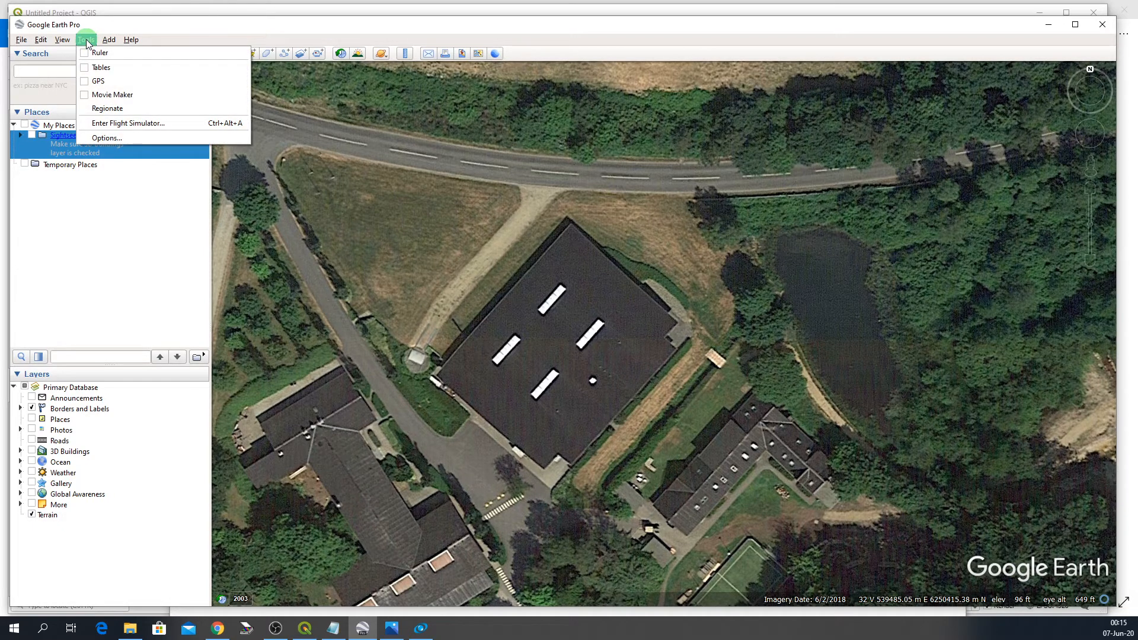
pyautogui.click(107, 138)
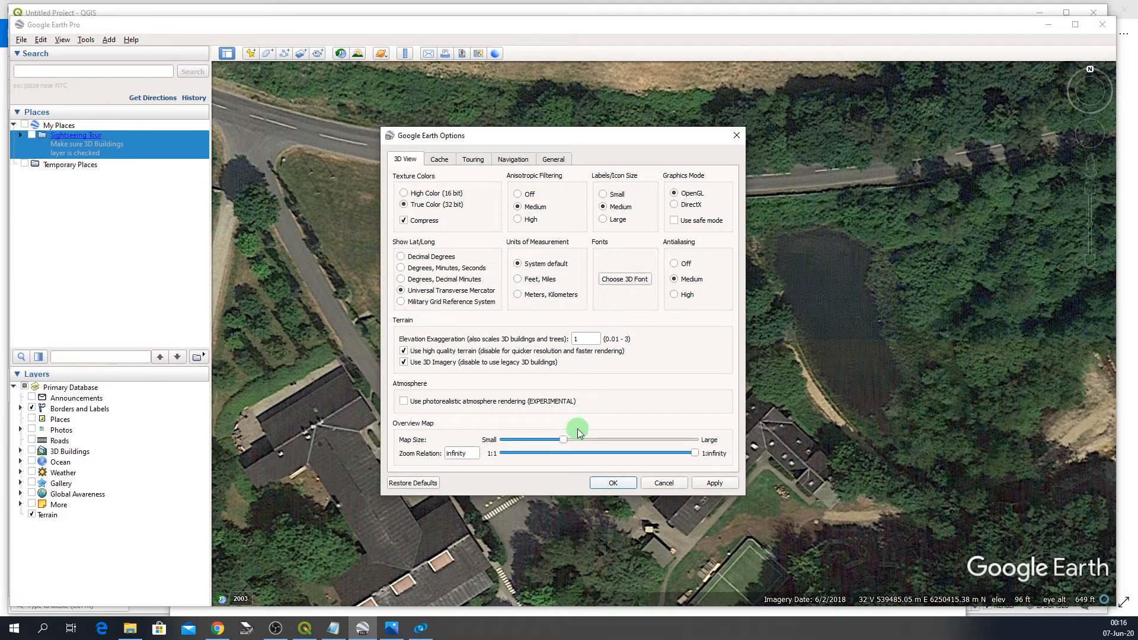
pyautogui.click(612, 482)
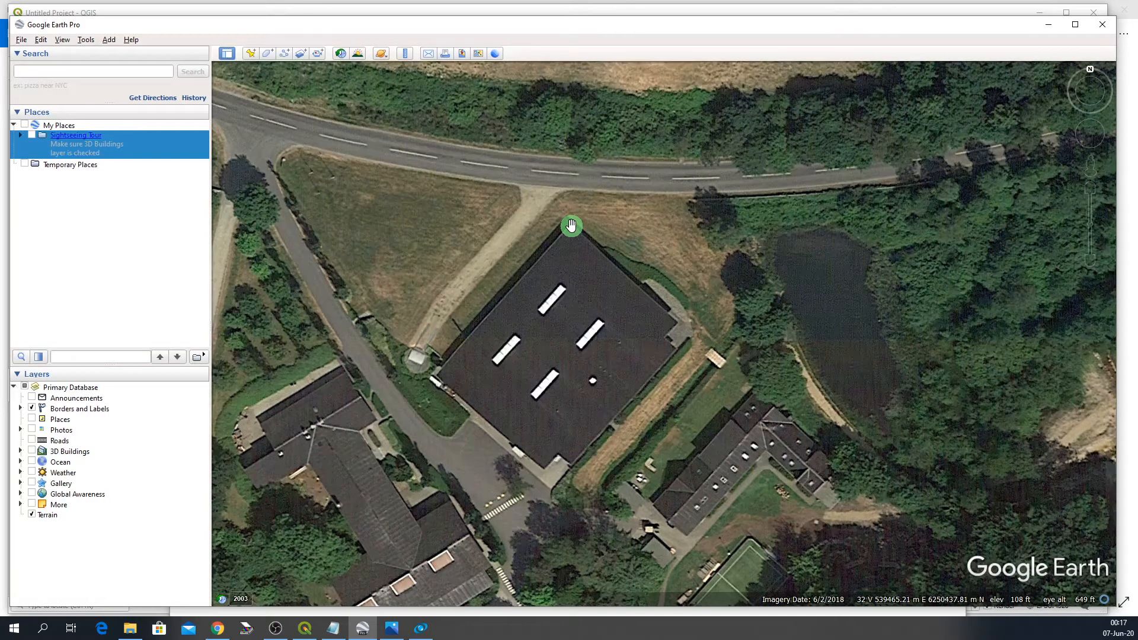
# - Add a placemark named A and position it precisely on the building's northern corner next to the road
pyautogui.click(251, 55)
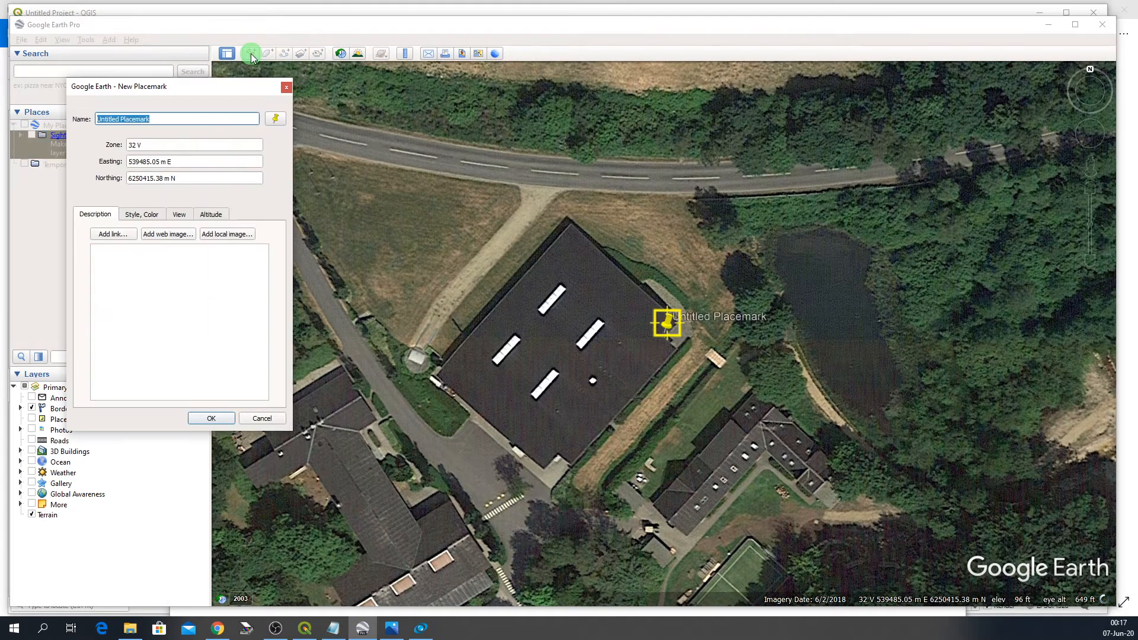
pyautogui.write('A')
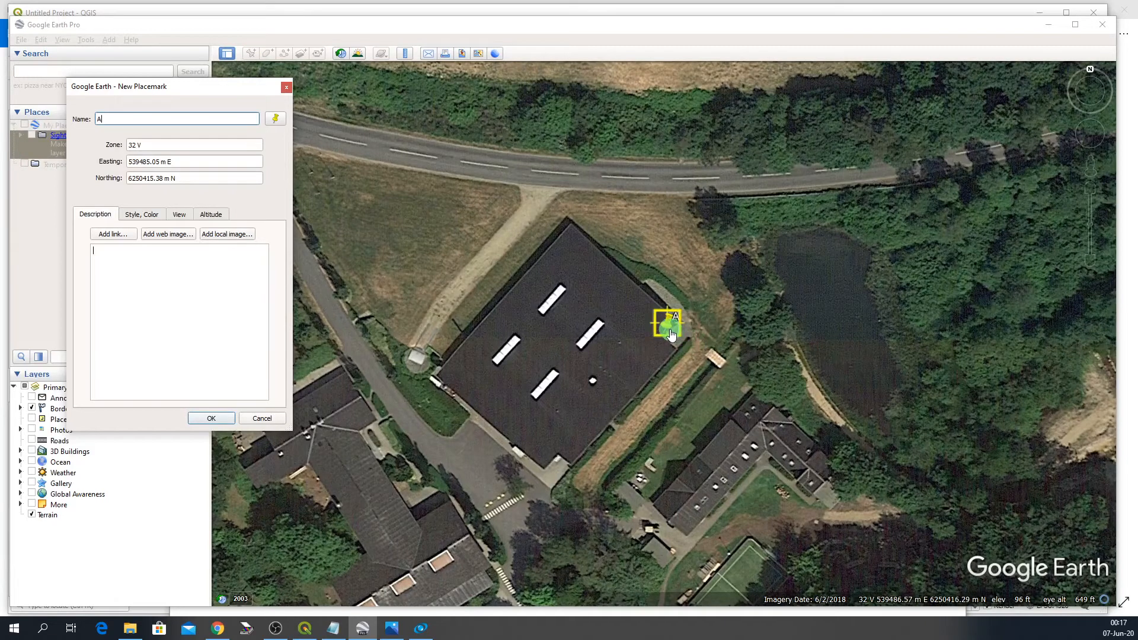
pyautogui.moveTo(665, 335); pyautogui.dragTo(572, 229)
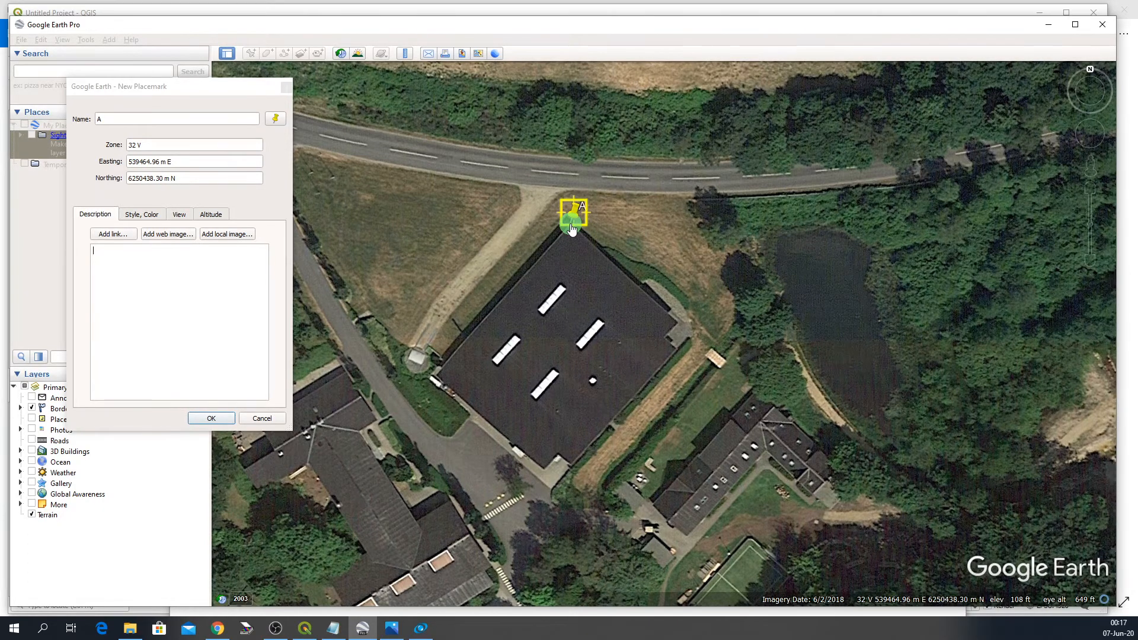
pyautogui.scroll(3, 572, 229)
pyautogui.scroll(3, 572, 227)
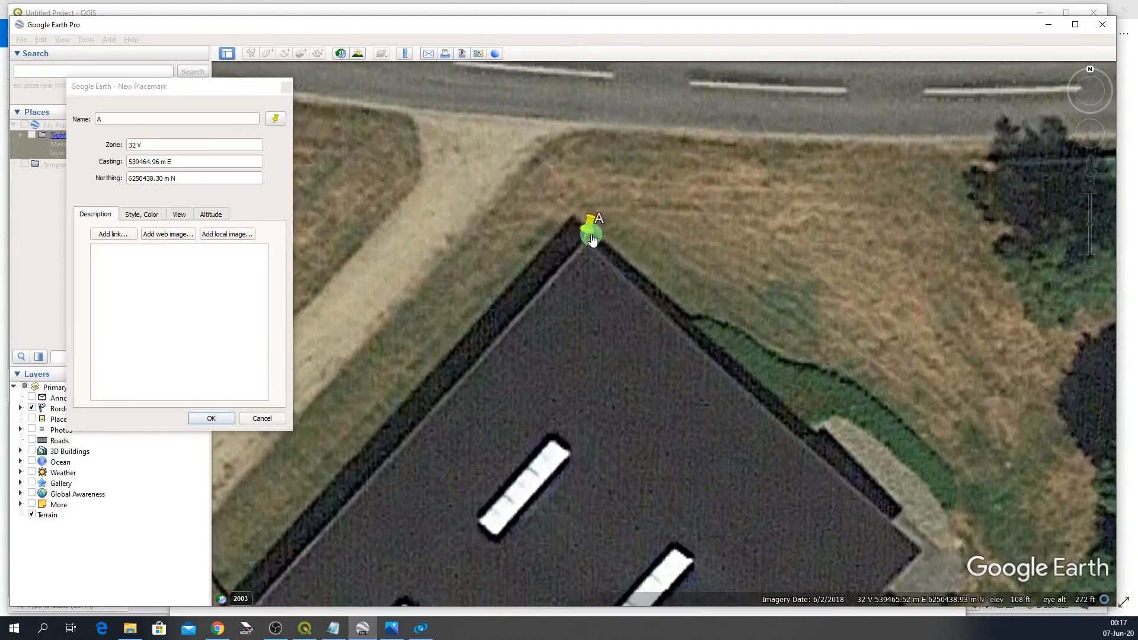
pyautogui.moveTo(583, 239); pyautogui.dragTo(587, 240)
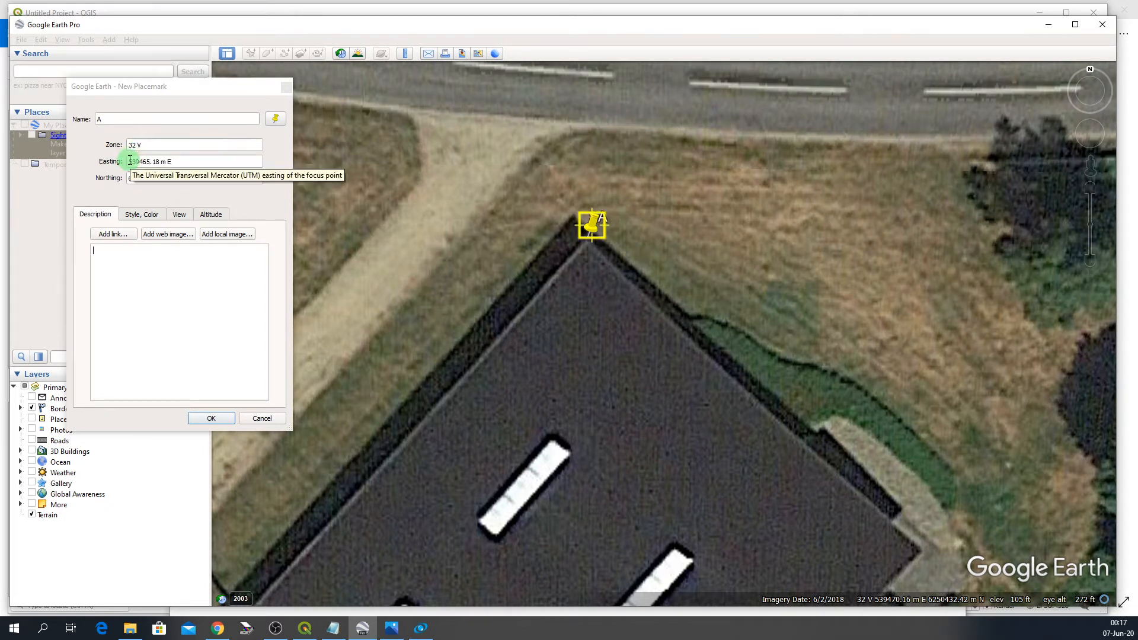
# - Copy the placemark's easting 539465 into the A line of the Notepad document
pyautogui.moveTo(130, 160); pyautogui.dragTo(148, 160)
pyautogui.hotkey('ctrl', 'c')
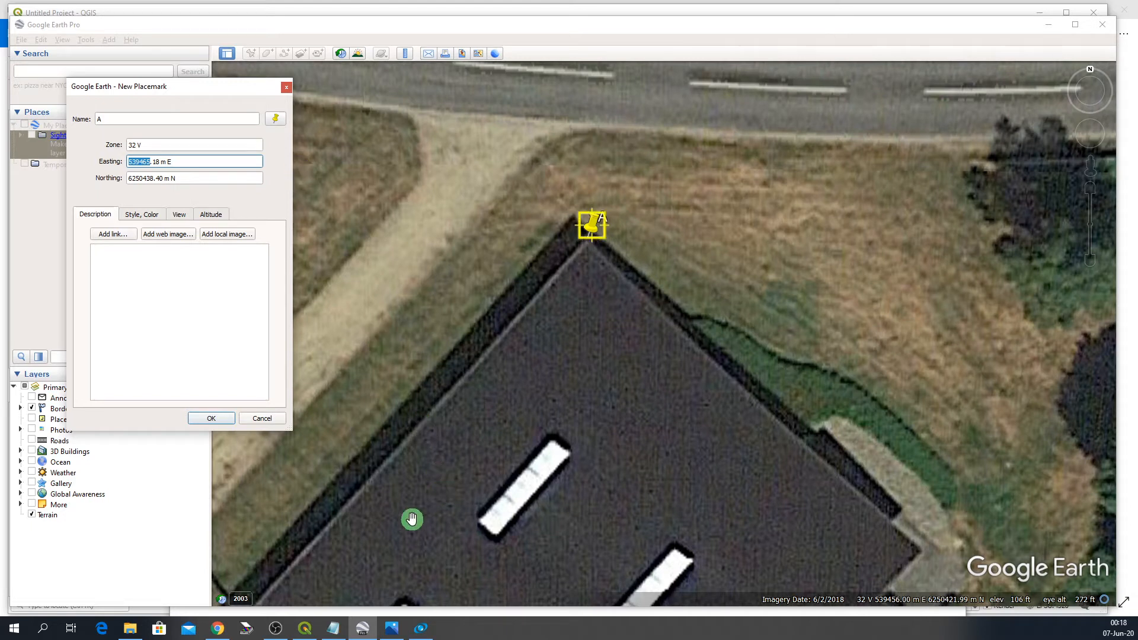
pyautogui.click(333, 627)
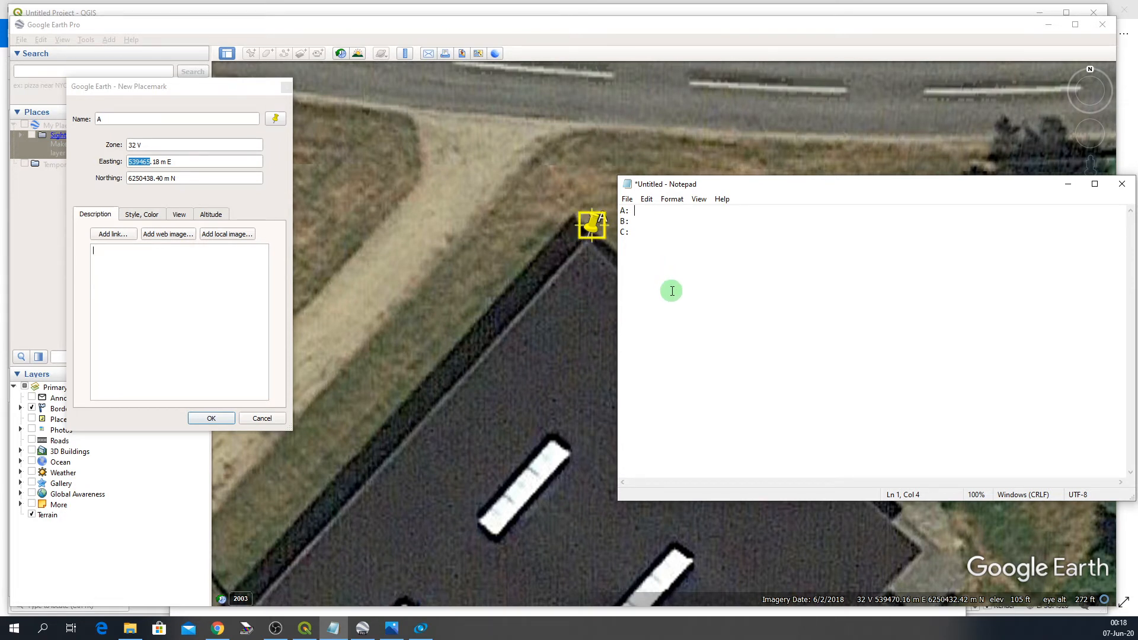
pyautogui.hotkey('ctrl', 'v')
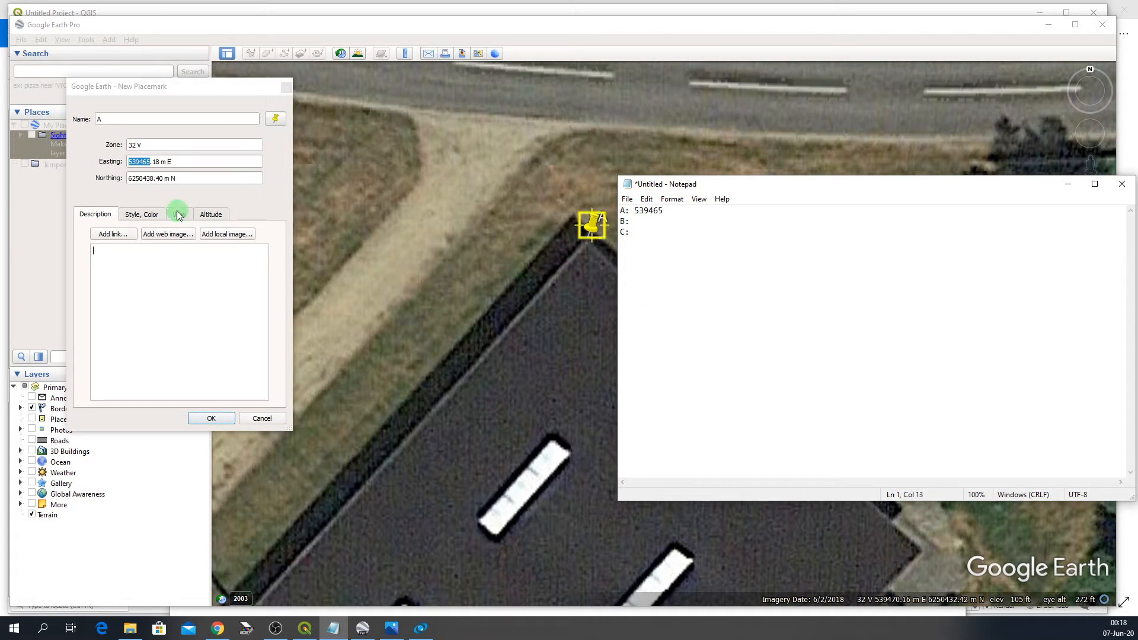
# - Copy the placemark's northing 6250438 into Notepad beside the easting on the A line
pyautogui.click(131, 179)
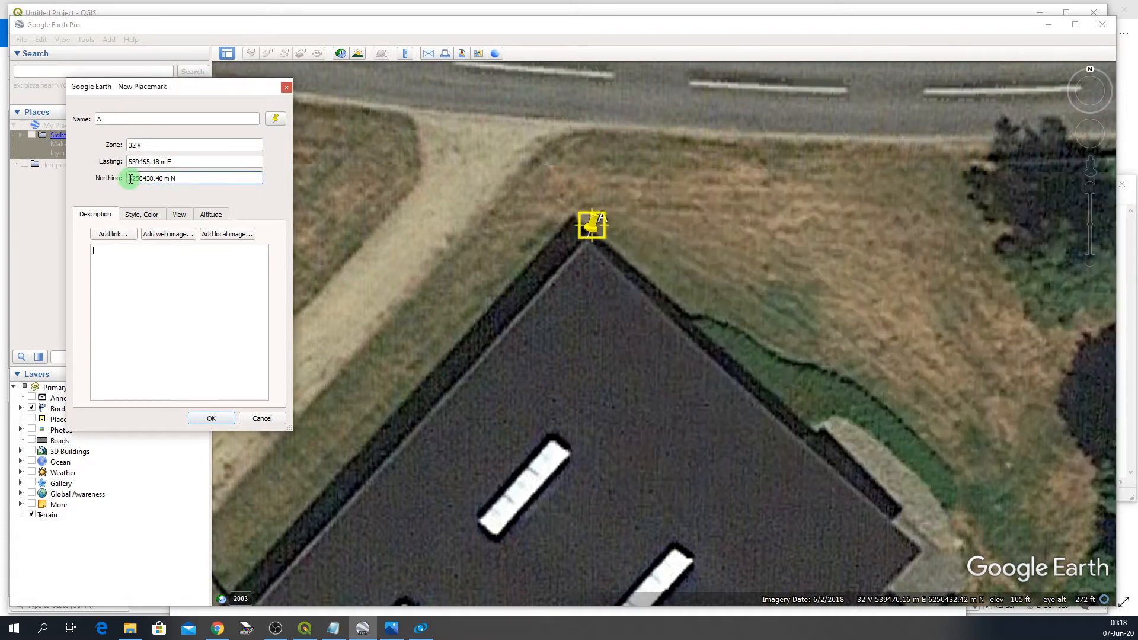
pyautogui.moveTo(131, 179); pyautogui.dragTo(153, 177)
pyautogui.hotkey('ctrl', 'c')
pyautogui.click(268, 299)
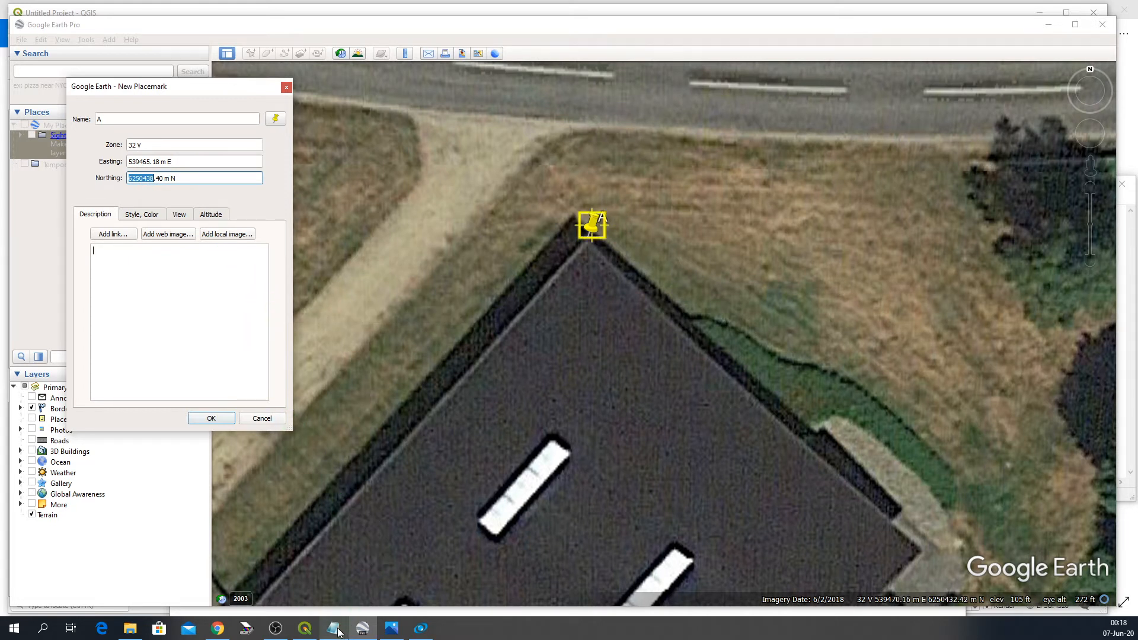
pyautogui.click(337, 632)
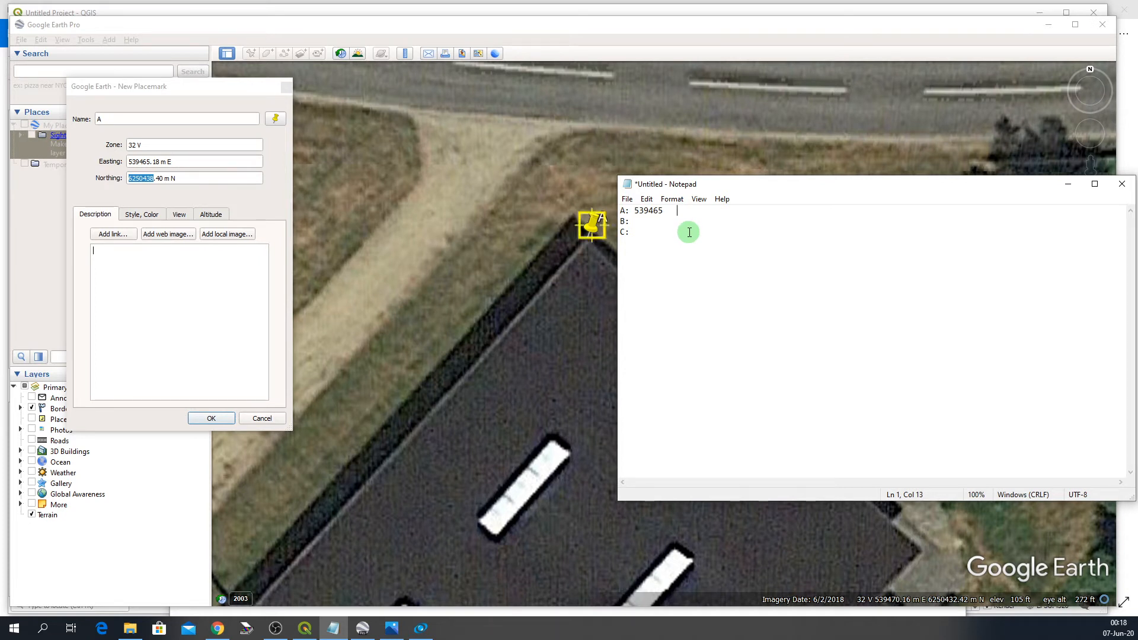
pyautogui.hotkey('ctrl', 'v')
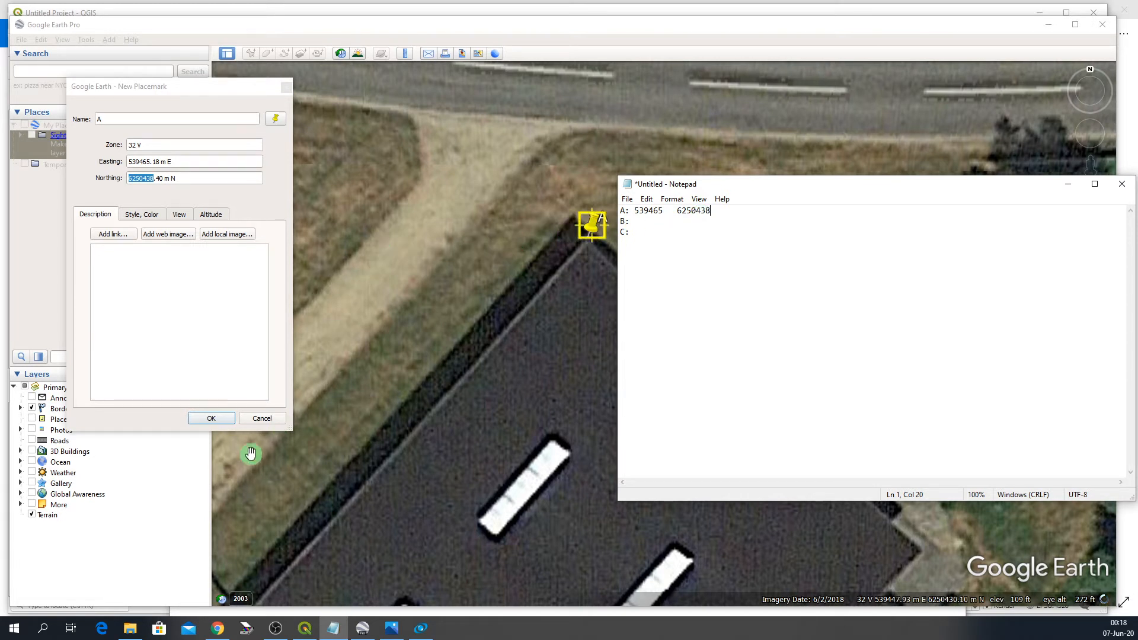
# - Save placemark A and zoom back out over the building area
pyautogui.click(226, 422)
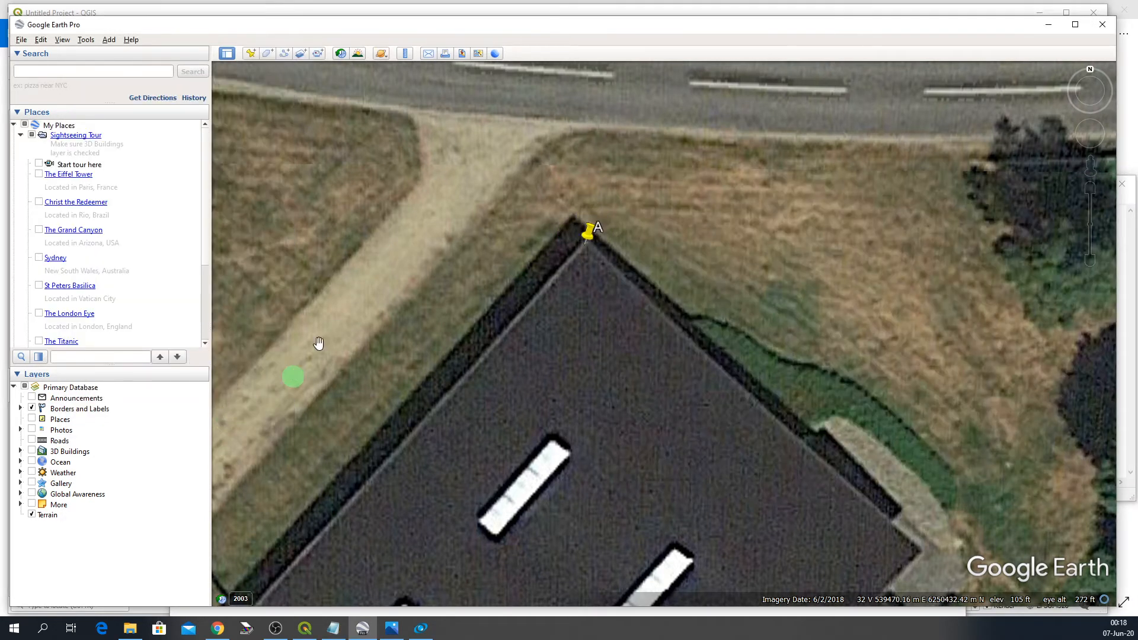
pyautogui.scroll(-1, 317, 312)
pyautogui.scroll(-5, 316, 312)
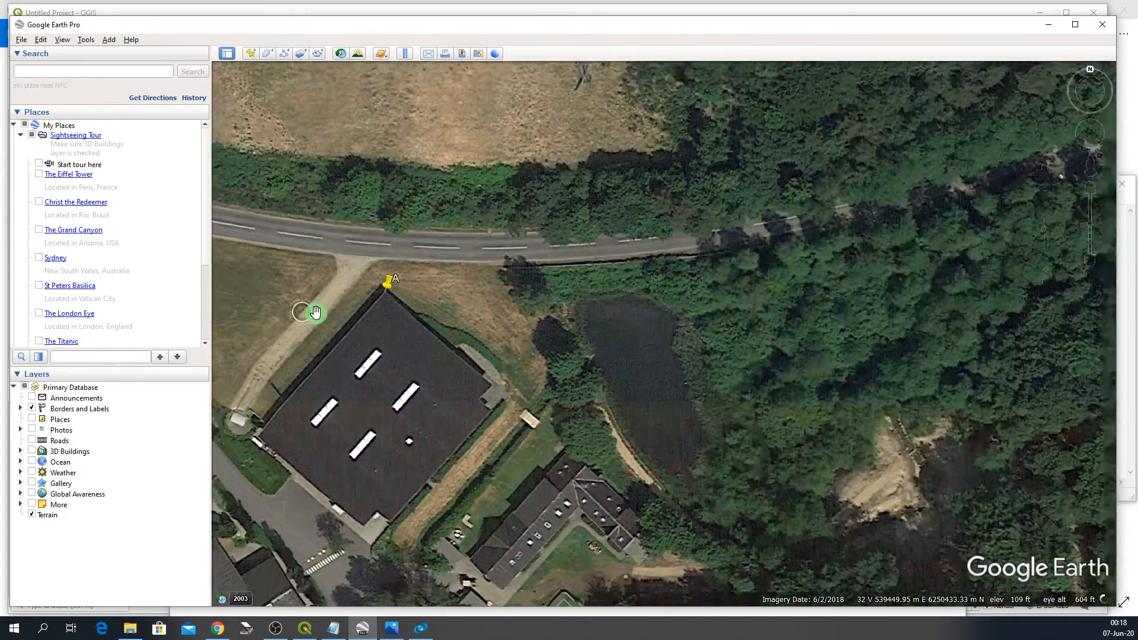
# - Zoom in on the eastern industrial building near Hjermind and add a placemark named B at its southwest corner
pyautogui.scroll(-6, 314, 312)
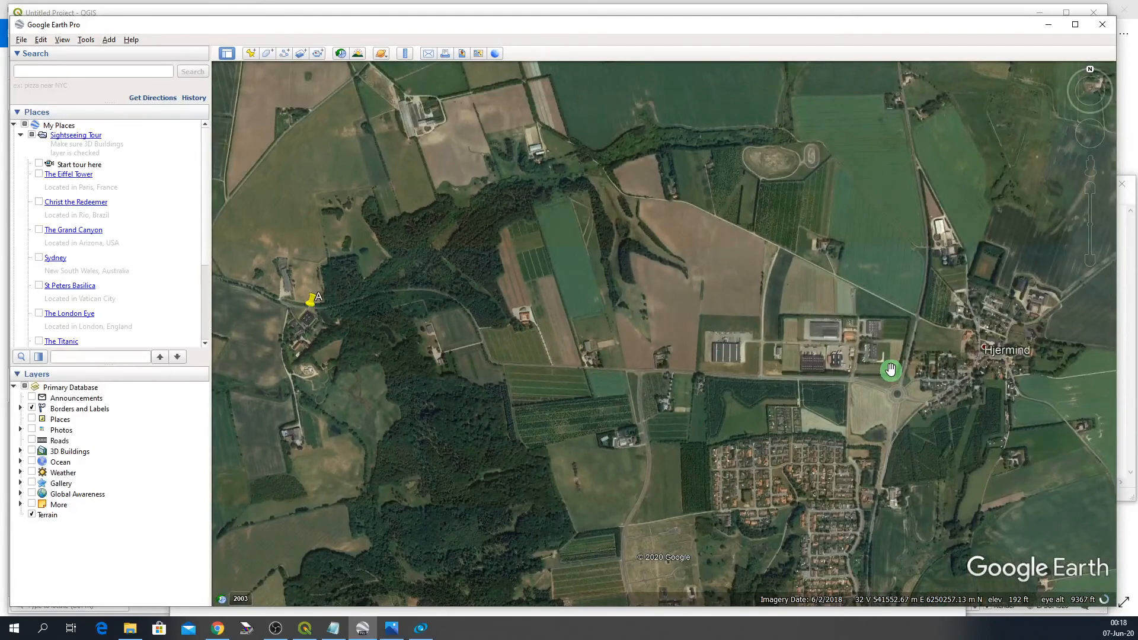
pyautogui.scroll(3, 889, 371)
pyautogui.scroll(4, 891, 344)
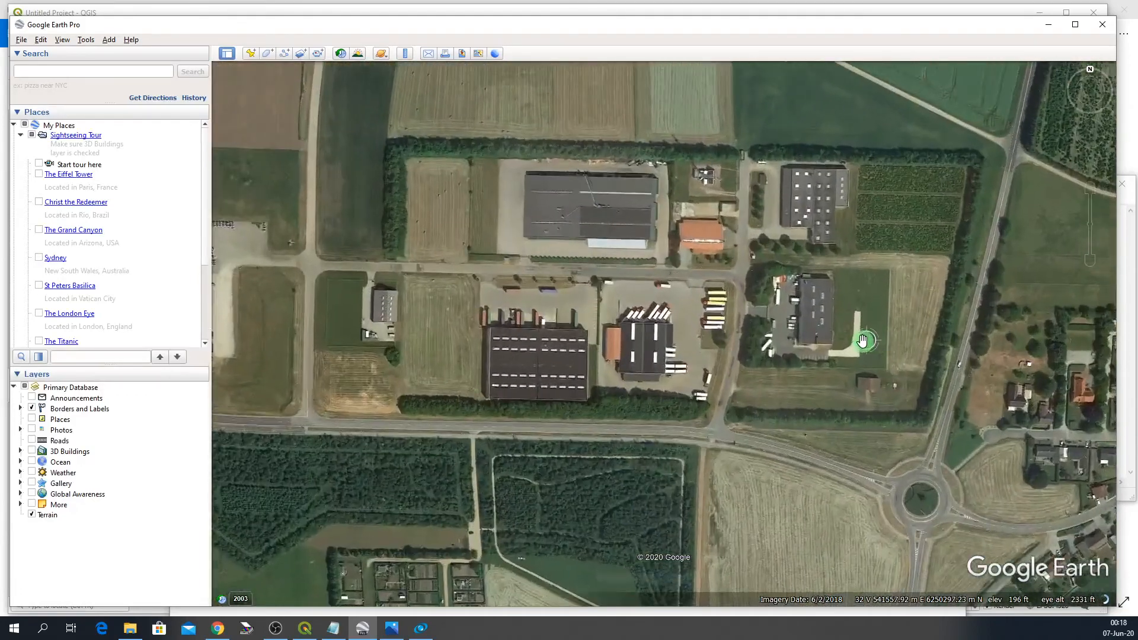
pyautogui.scroll(4, 810, 343)
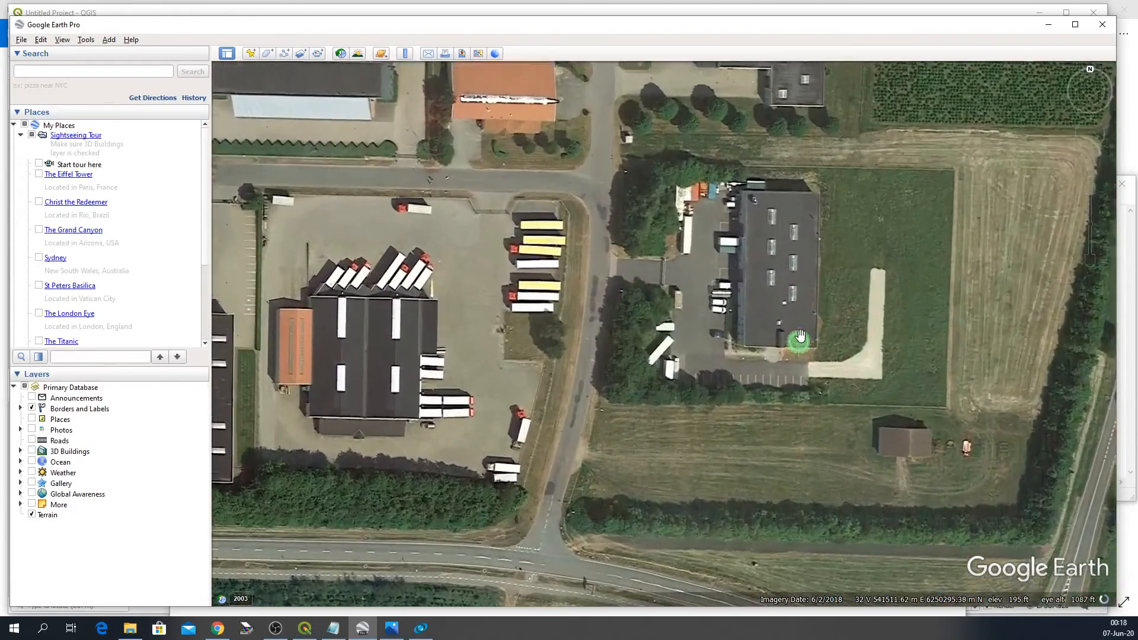
pyautogui.scroll(3, 842, 314)
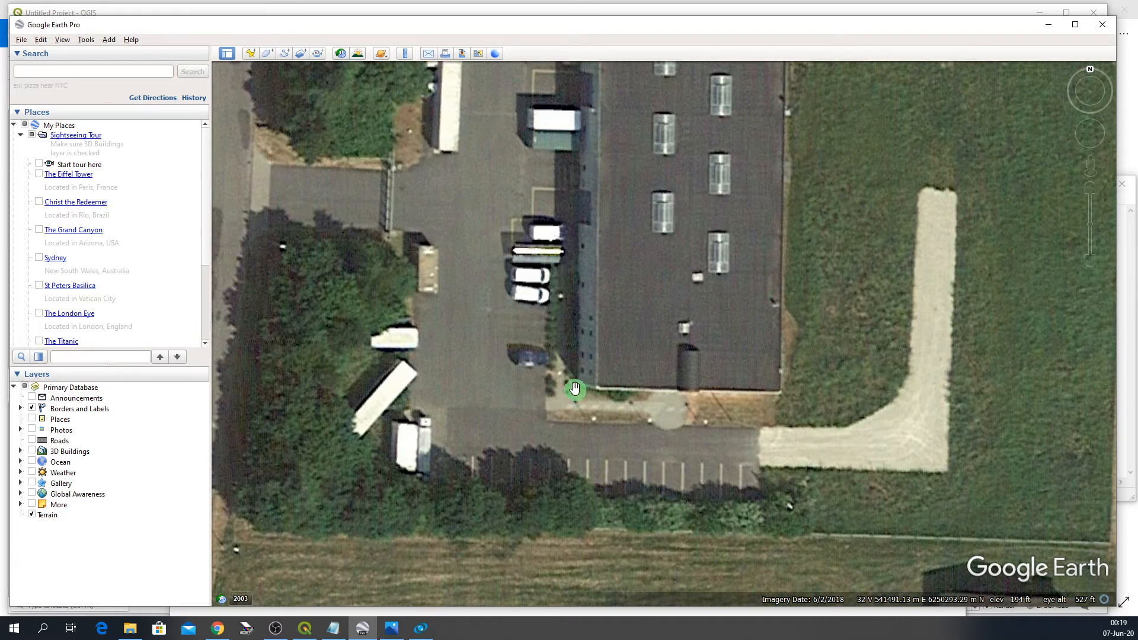
pyautogui.click(251, 54)
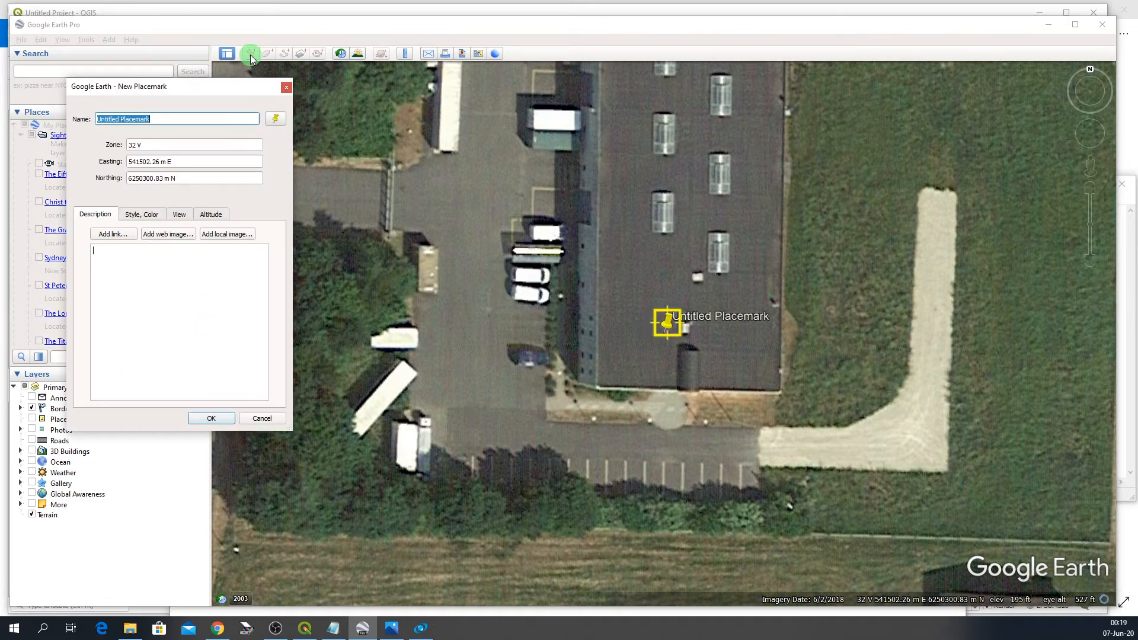
pyautogui.write('B')
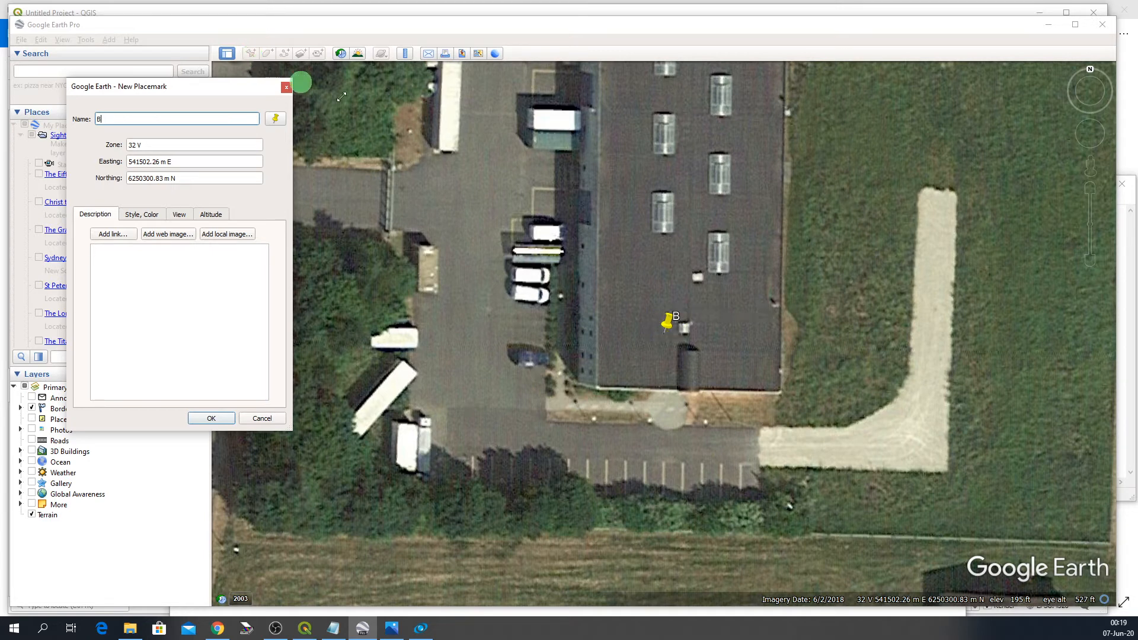
pyautogui.click(655, 326)
pyautogui.moveTo(666, 336); pyautogui.dragTo(577, 390)
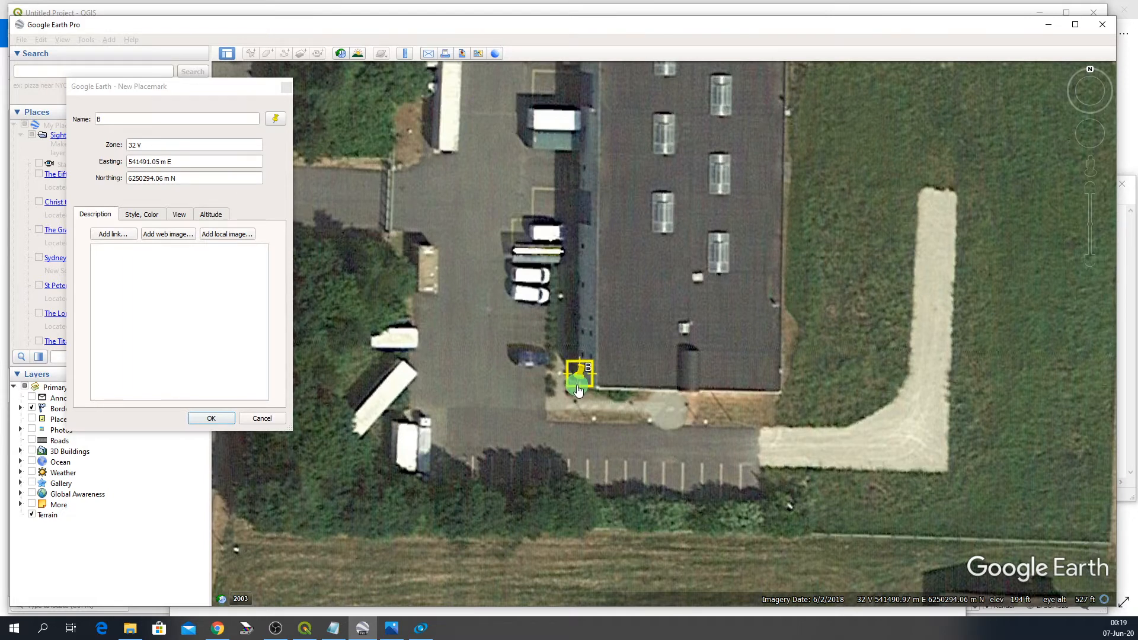
pyautogui.scroll(2, 578, 390)
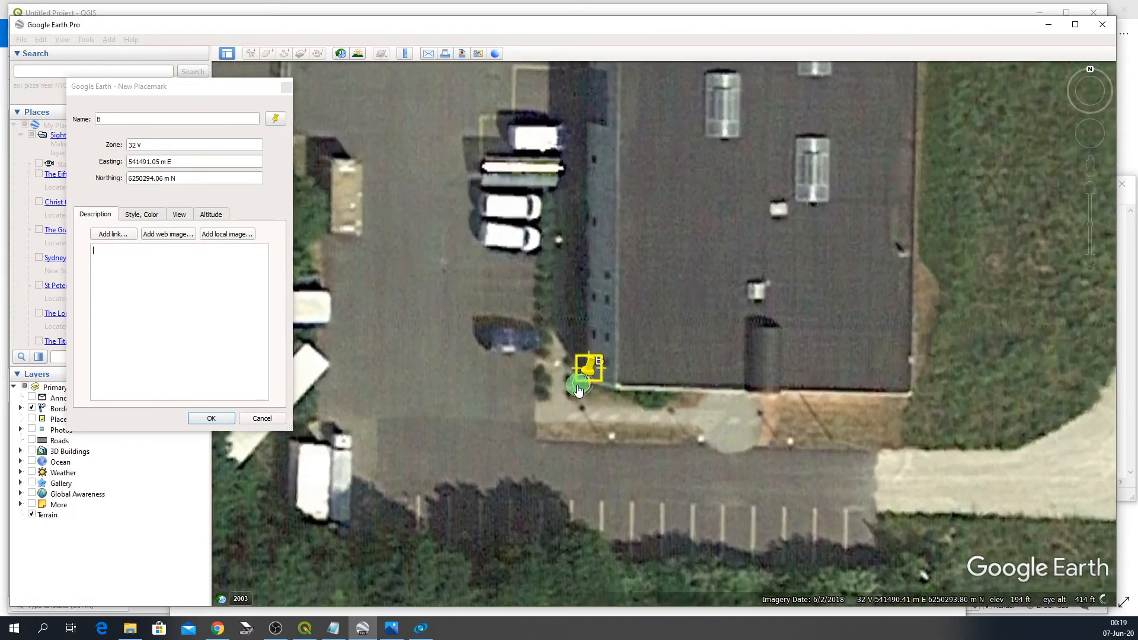
# - Copy placemark B's easting 541491 into the B line of the Notepad document
pyautogui.click(134, 162)
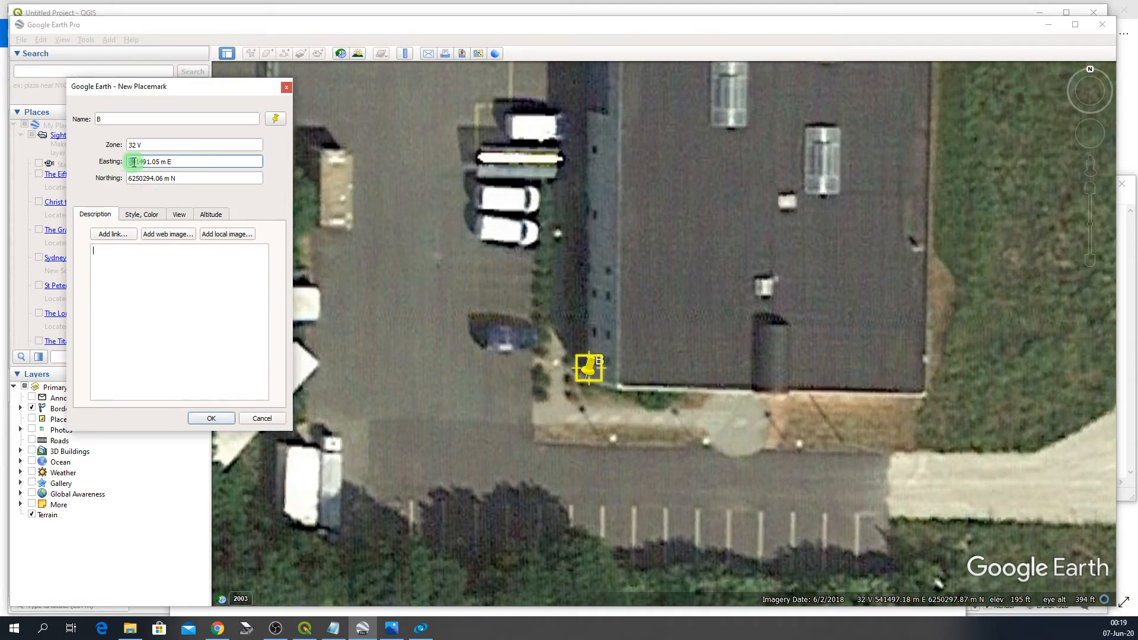
pyautogui.moveTo(133, 161); pyautogui.dragTo(151, 161)
pyautogui.hotkey('ctrl', 'c')
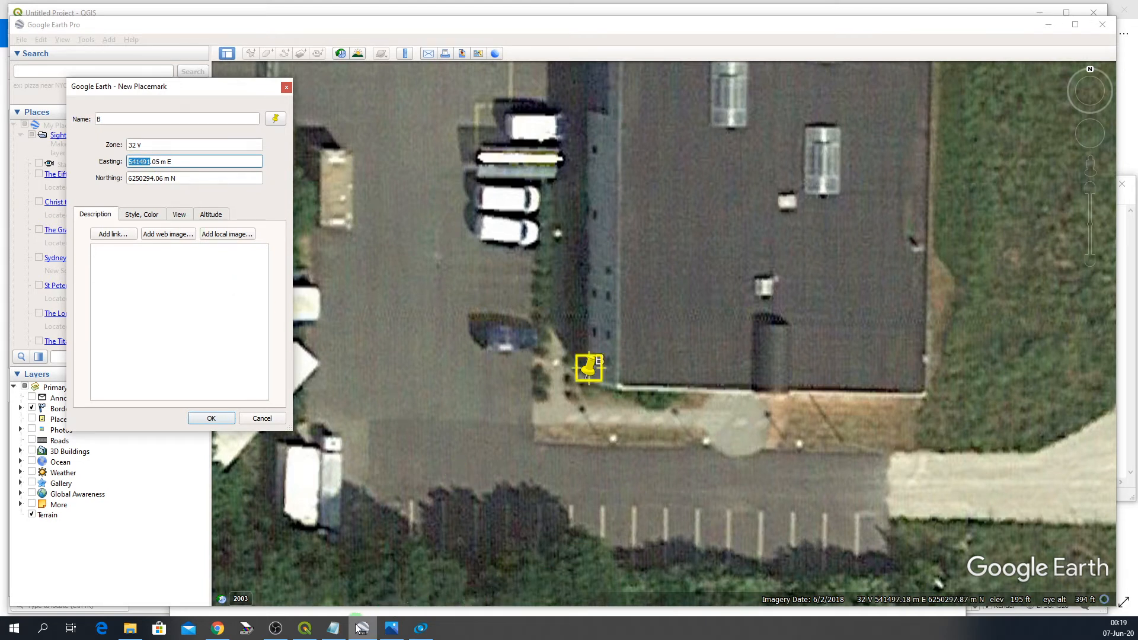
pyautogui.click(333, 628)
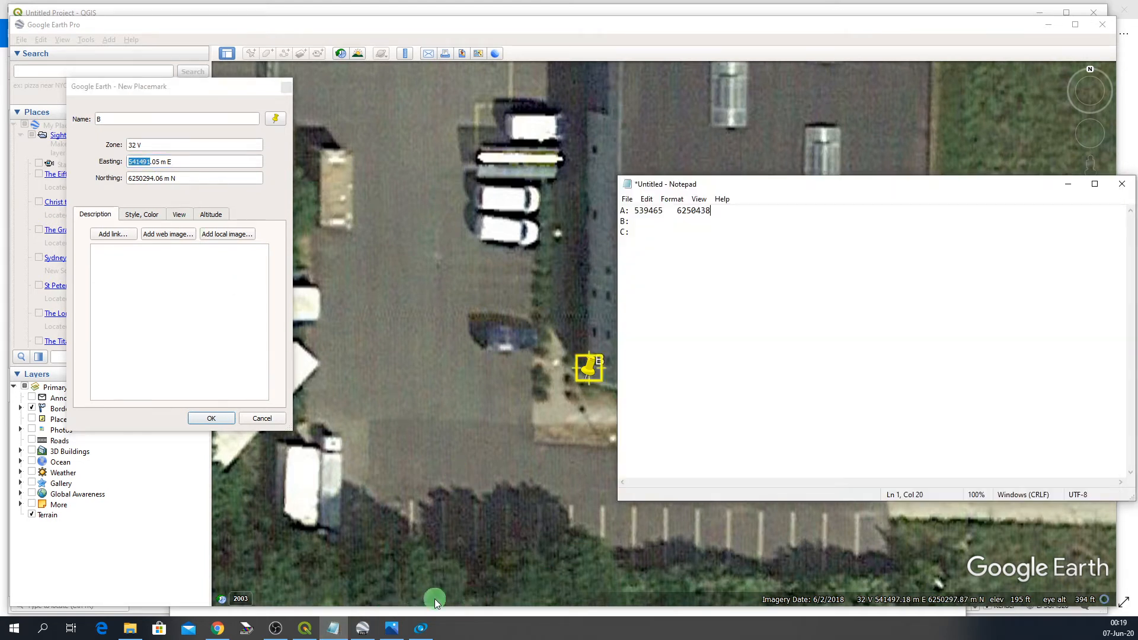
pyautogui.click(636, 222)
pyautogui.hotkey('ctrl', 'v')
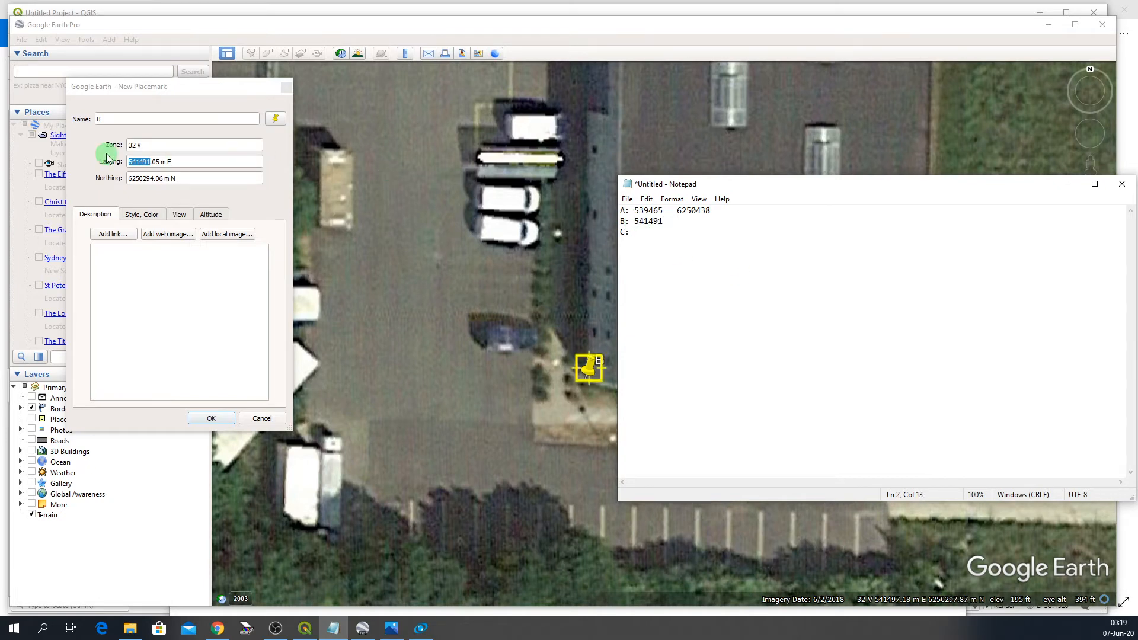
# - Copy placemark B's northing 6250294 into Notepad beside the easting on the B line
pyautogui.click(128, 177)
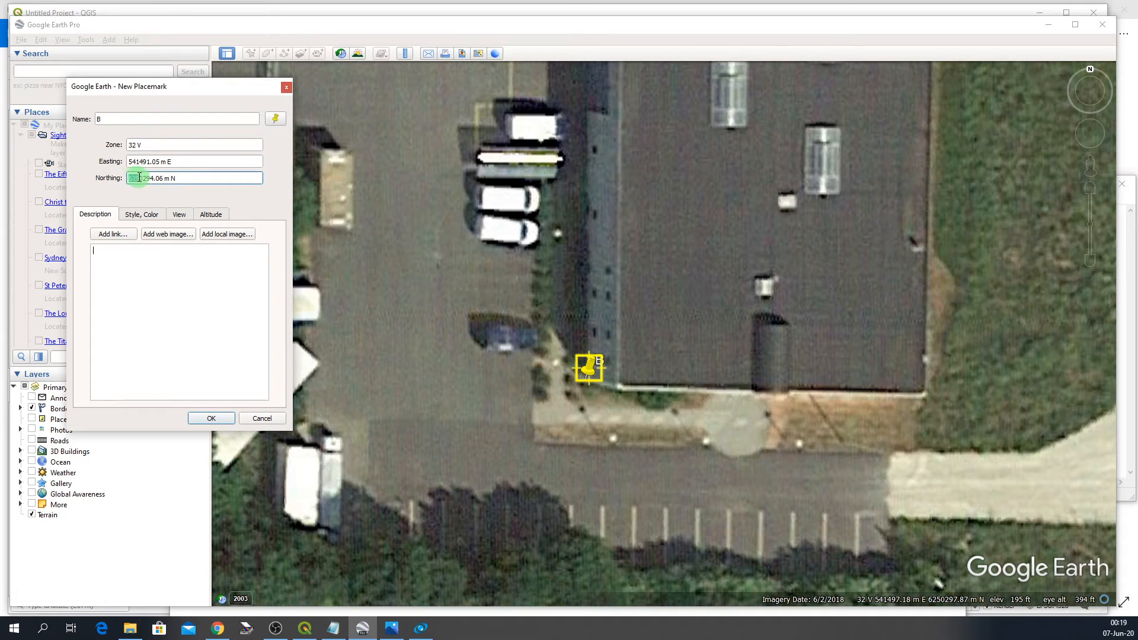
pyautogui.moveTo(139, 178); pyautogui.dragTo(154, 178)
pyautogui.hotkey('ctrl', 'c')
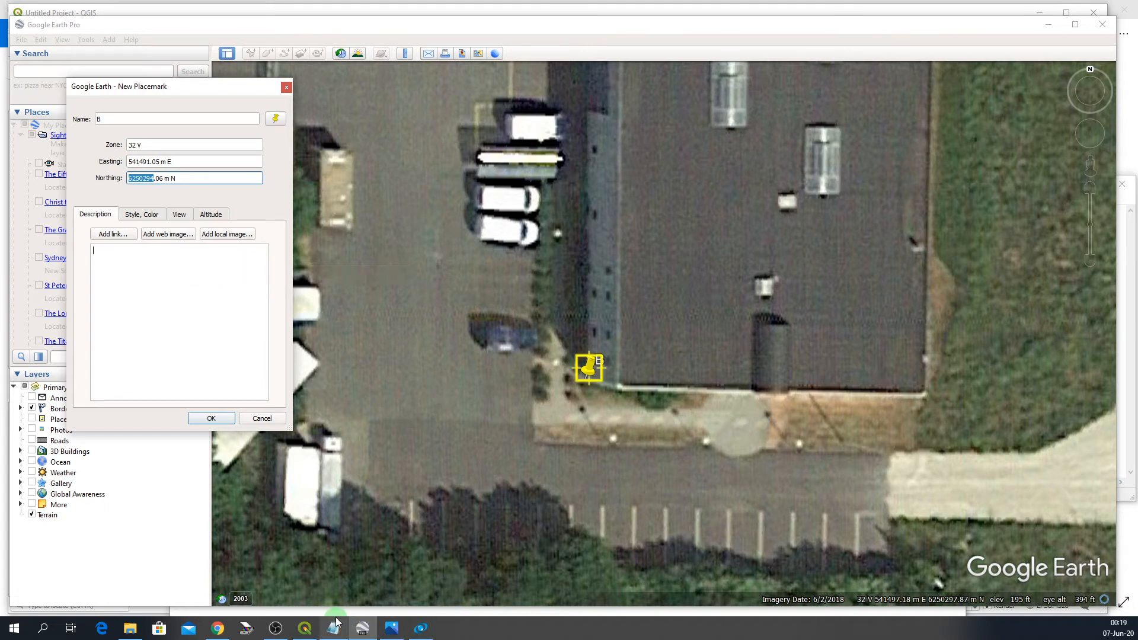
pyautogui.click(333, 629)
pyautogui.click(680, 233)
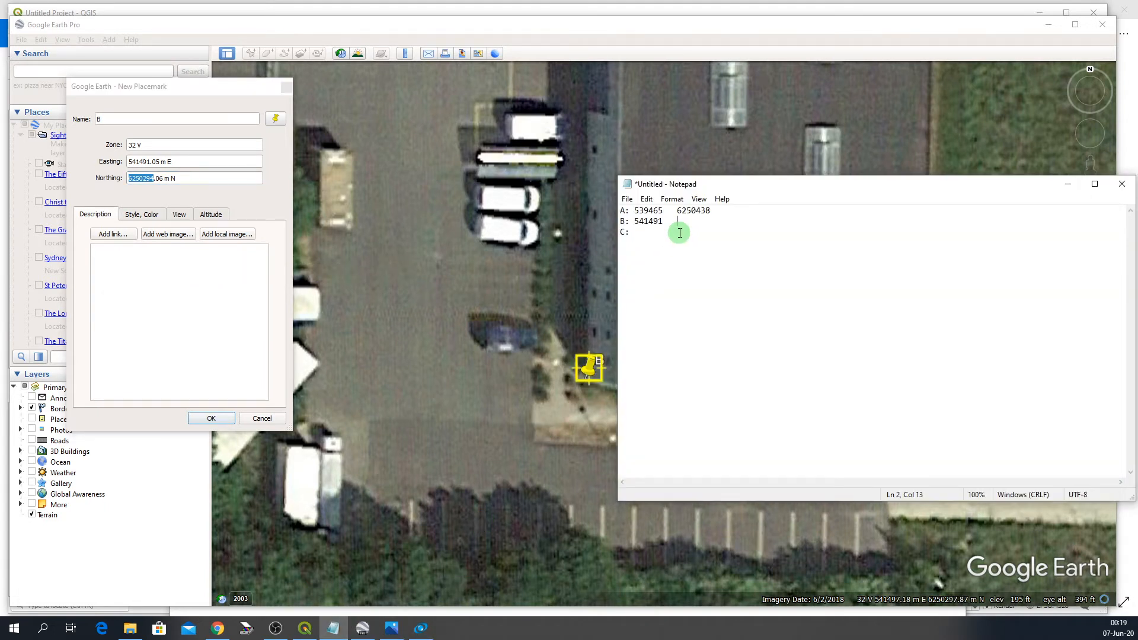
pyautogui.hotkey('ctrl', 'v')
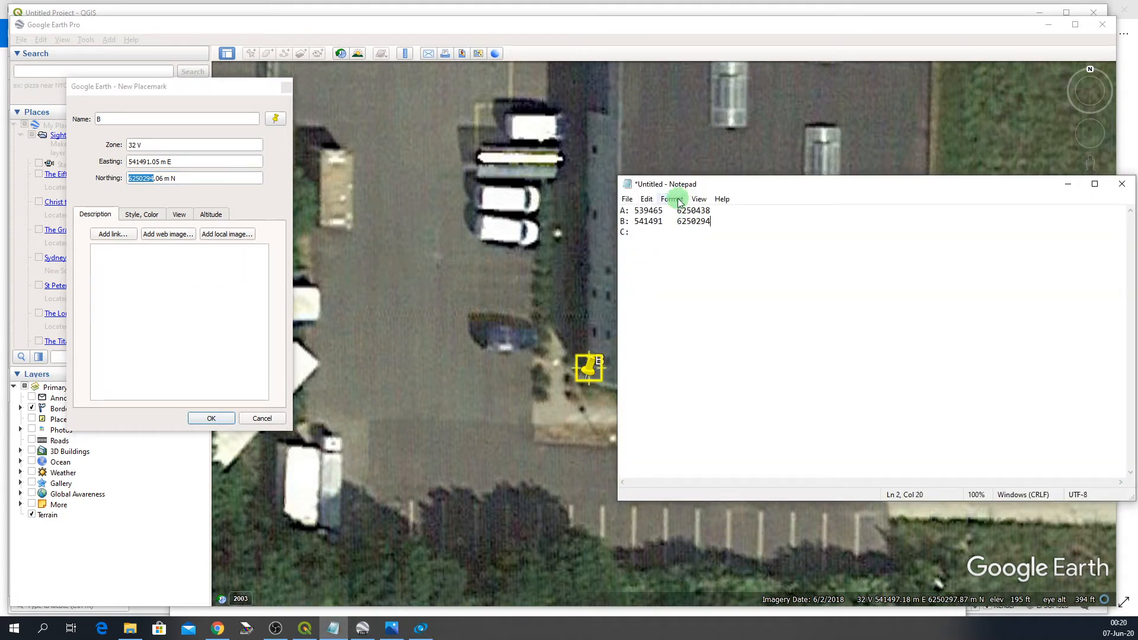
# - Save placemark B and zoom back out over the Hjermind and Bjerringbro area
pyautogui.click(643, 233)
pyautogui.click(202, 417)
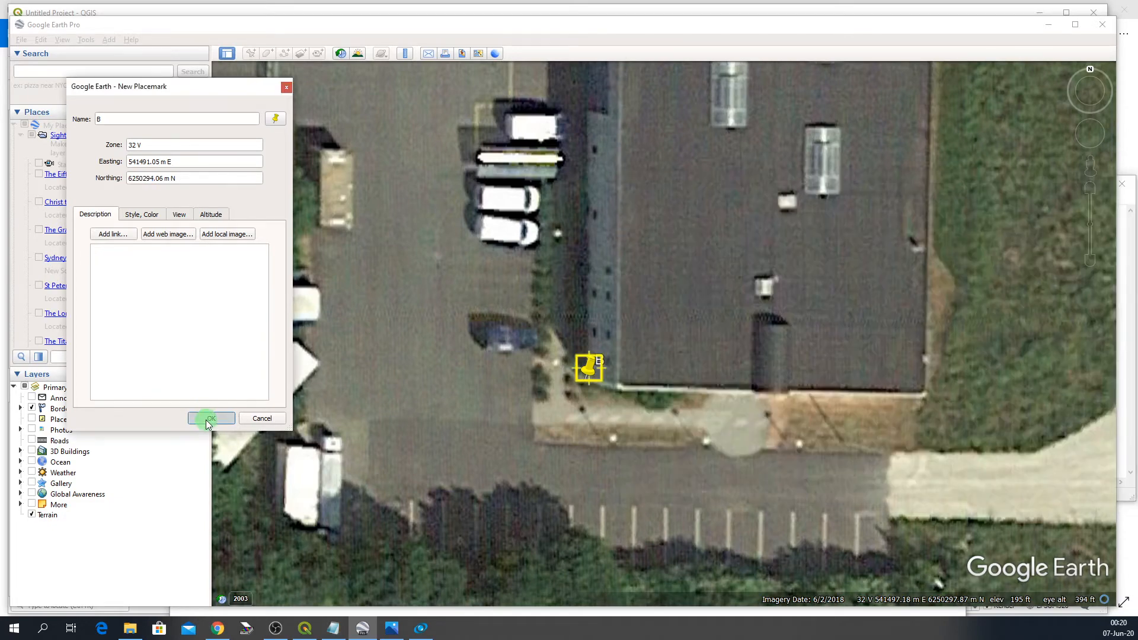
pyautogui.moveTo(796, 231); pyautogui.dragTo(857, 189)
pyautogui.scroll(-5, 857, 190)
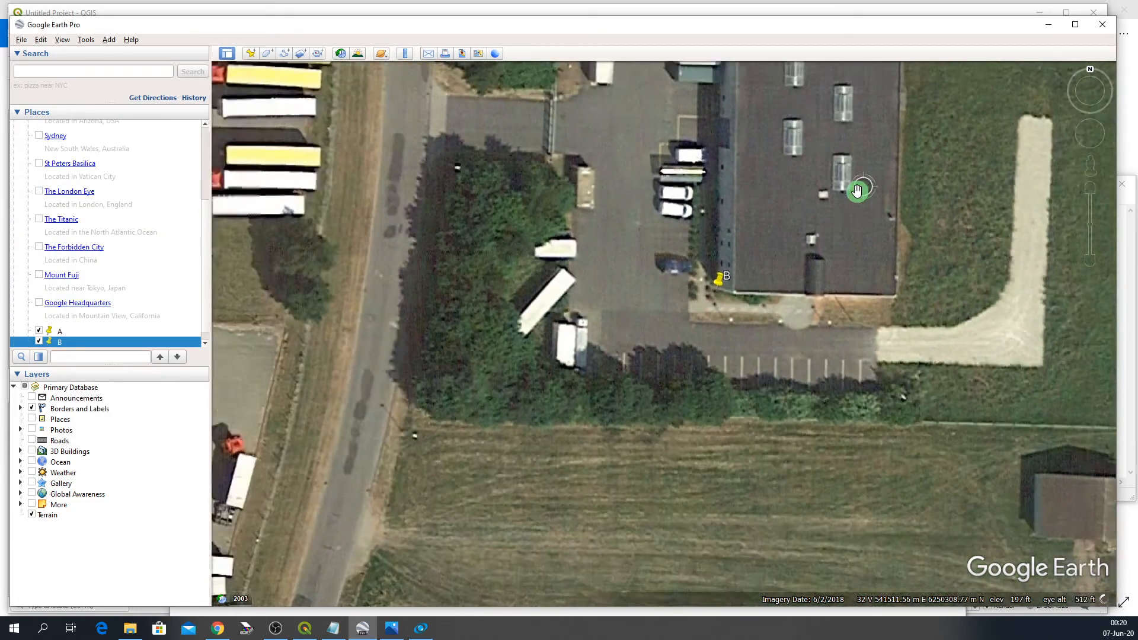
pyautogui.scroll(-5, 857, 189)
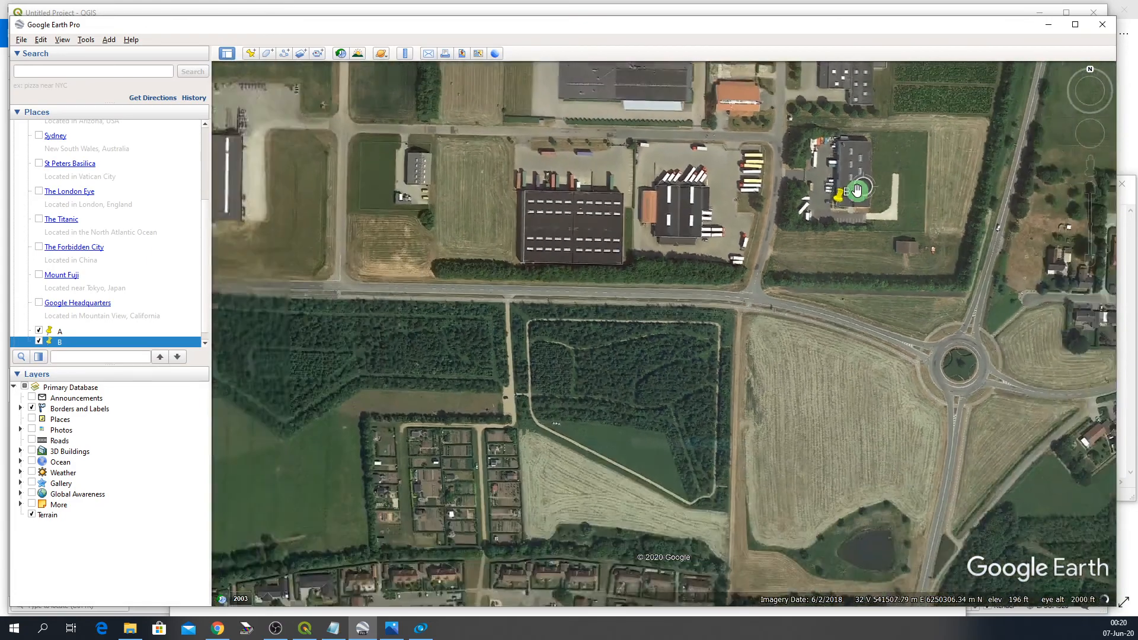
pyautogui.scroll(-4, 856, 190)
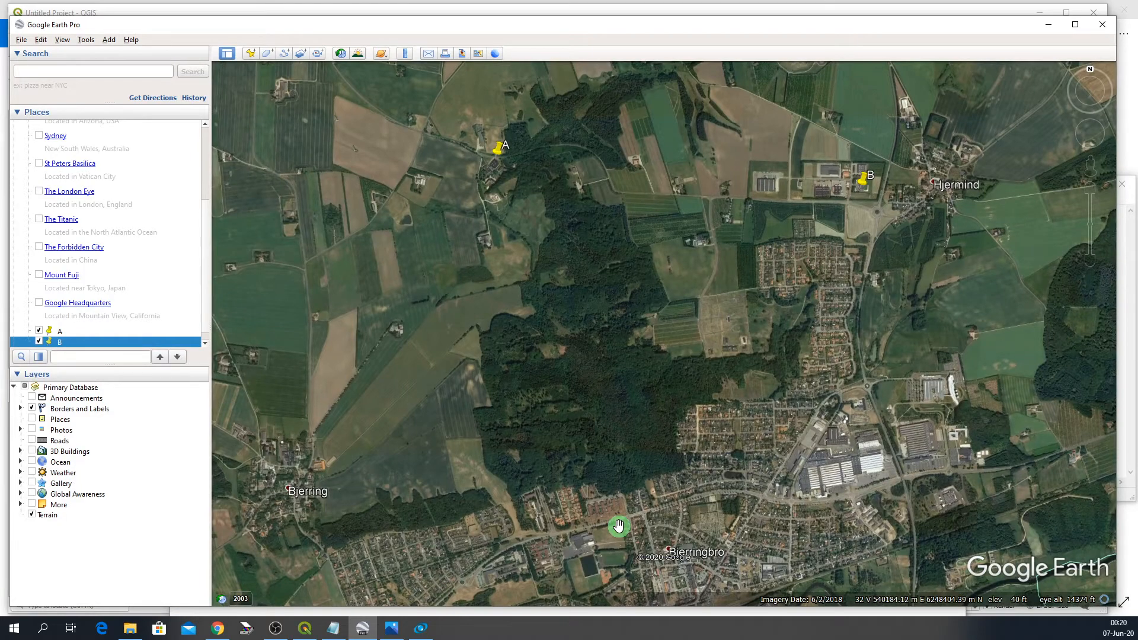
# - Zoom in on the apartment blocks in northern Bjerringbro and add a placemark named C at the eastern block's southern corner
pyautogui.scroll(3, 620, 521)
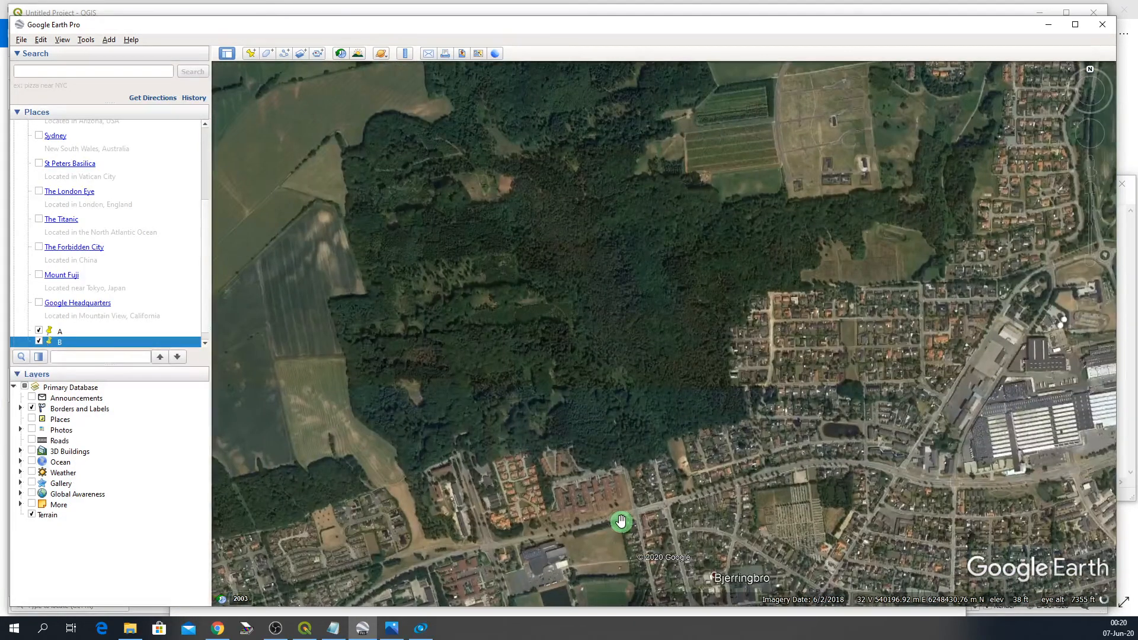
pyautogui.scroll(2, 621, 521)
pyautogui.scroll(2, 612, 482)
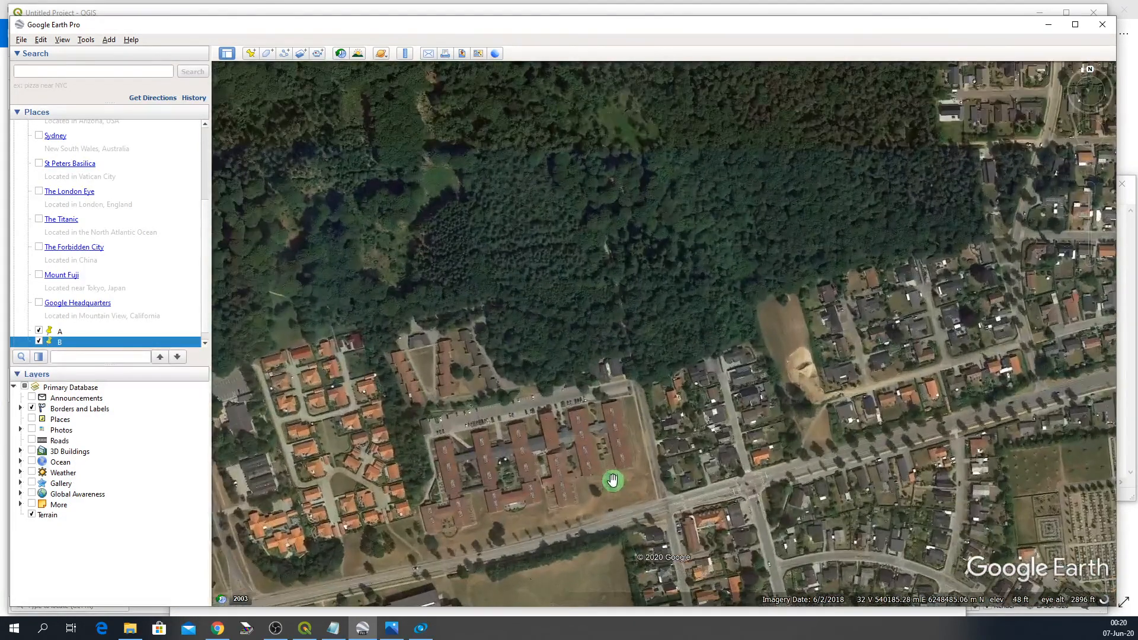
pyautogui.scroll(1, 624, 466)
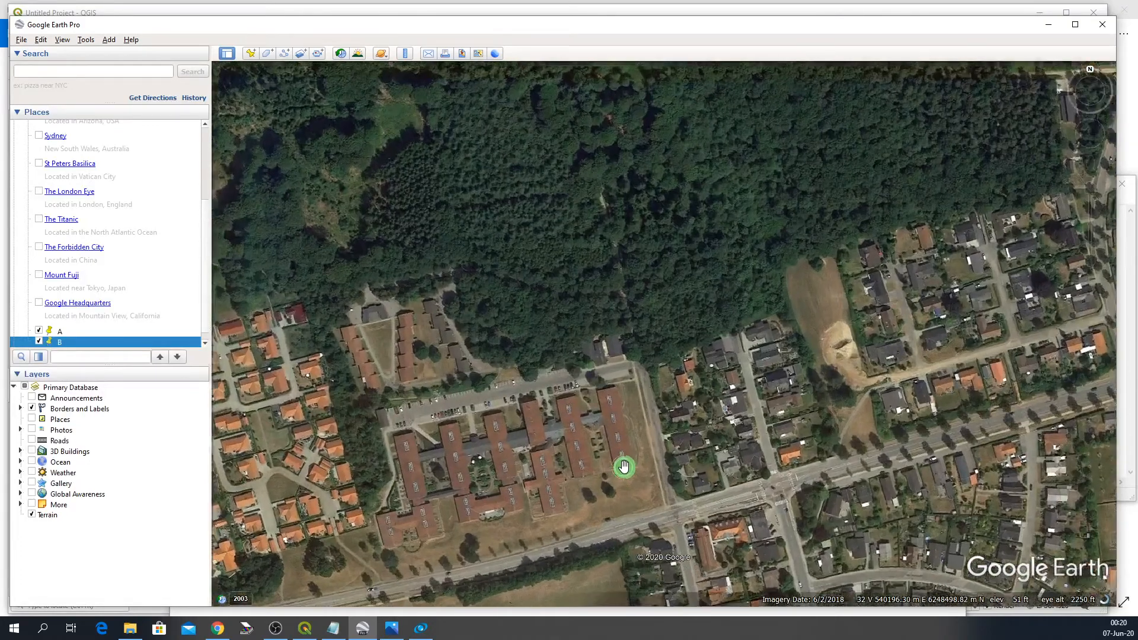
pyautogui.scroll(2, 616, 466)
pyautogui.scroll(2, 614, 466)
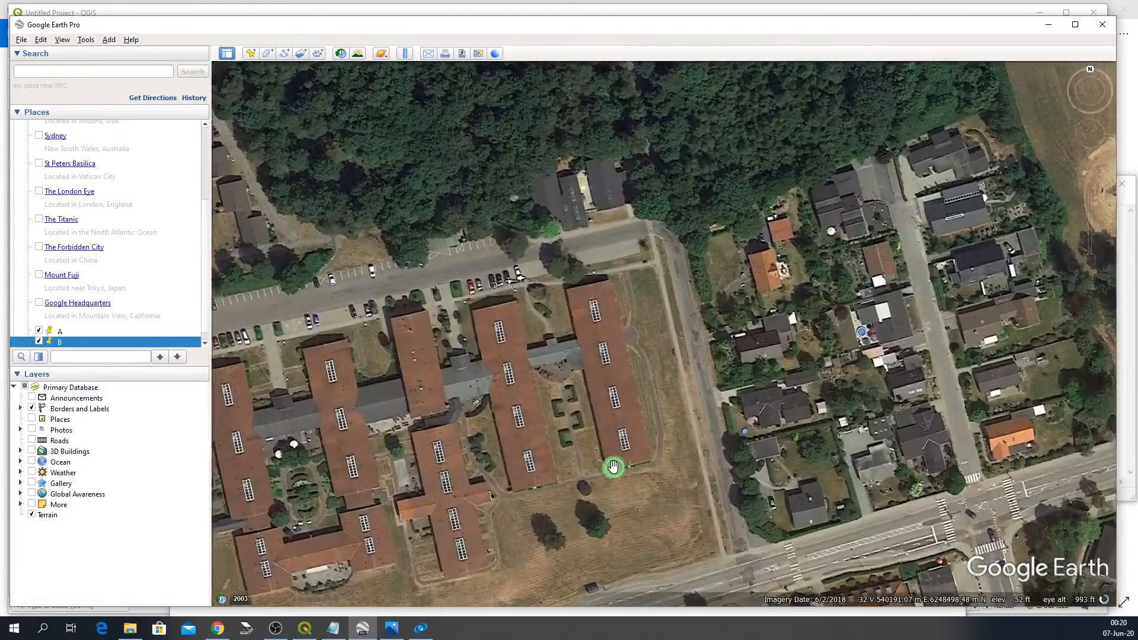
pyautogui.scroll(1, 606, 466)
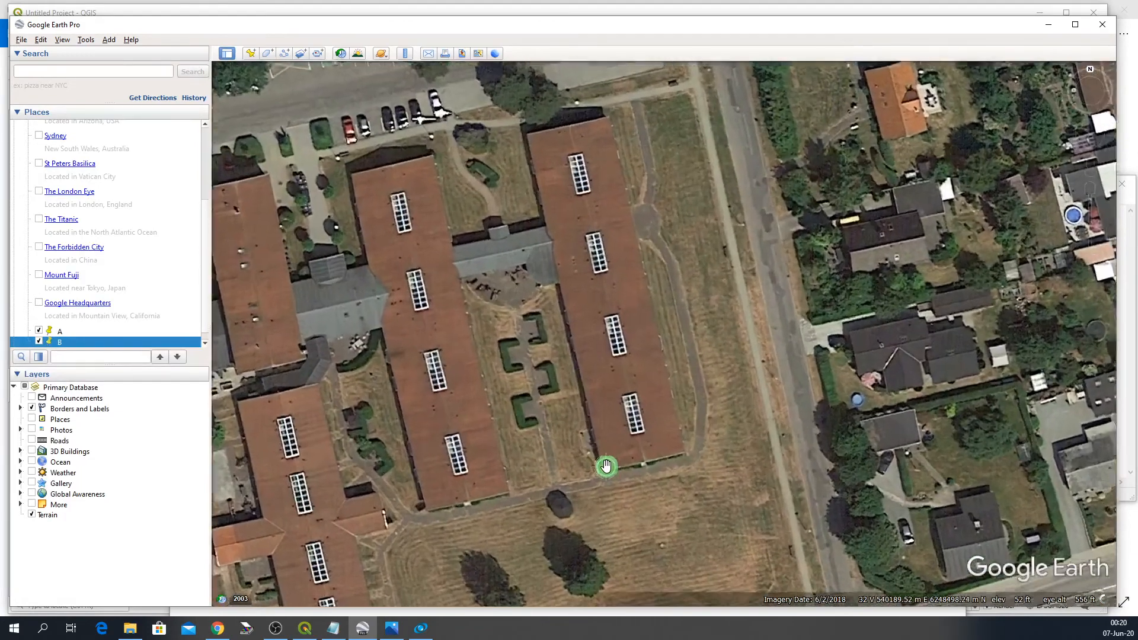
pyautogui.scroll(1, 585, 468)
pyautogui.scroll(1, 588, 469)
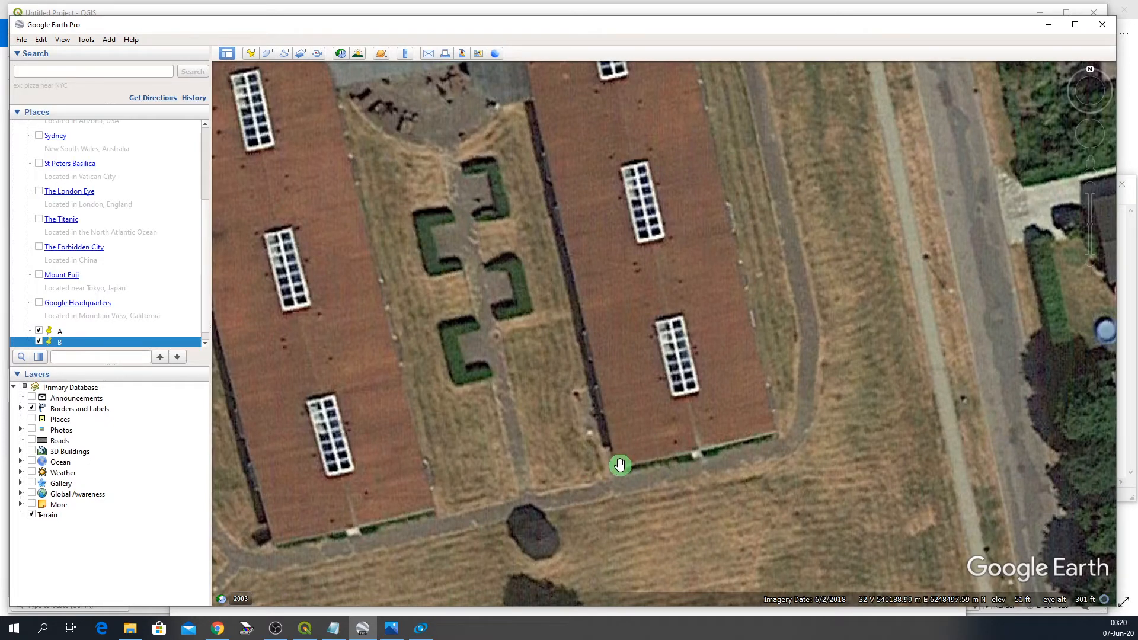
pyautogui.moveTo(620, 505); pyautogui.dragTo(613, 407)
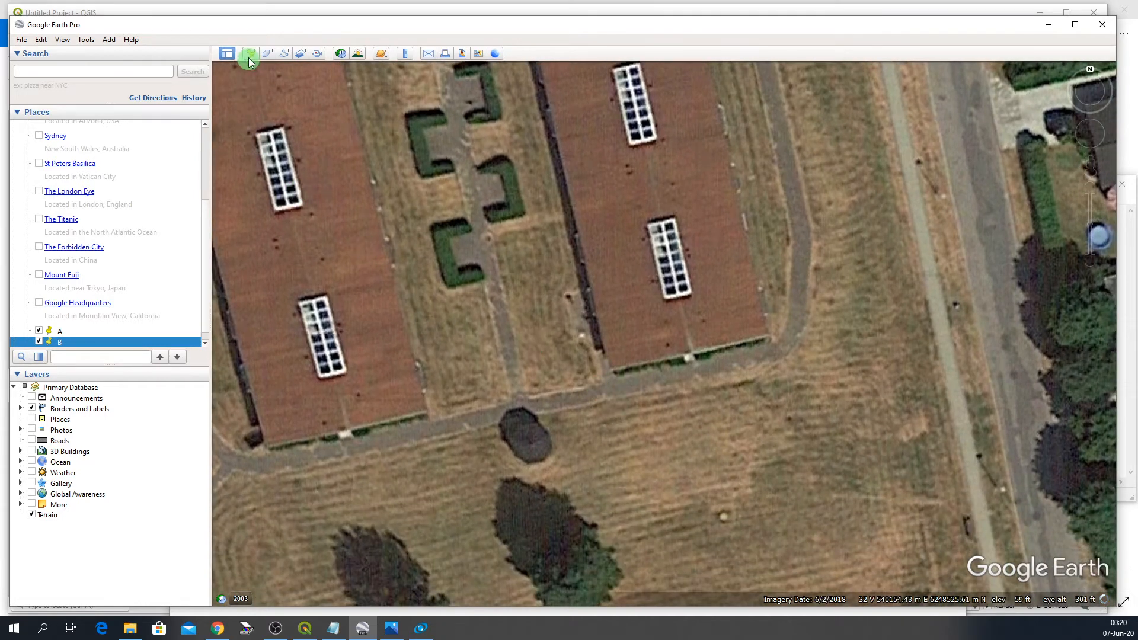
pyautogui.click(249, 55)
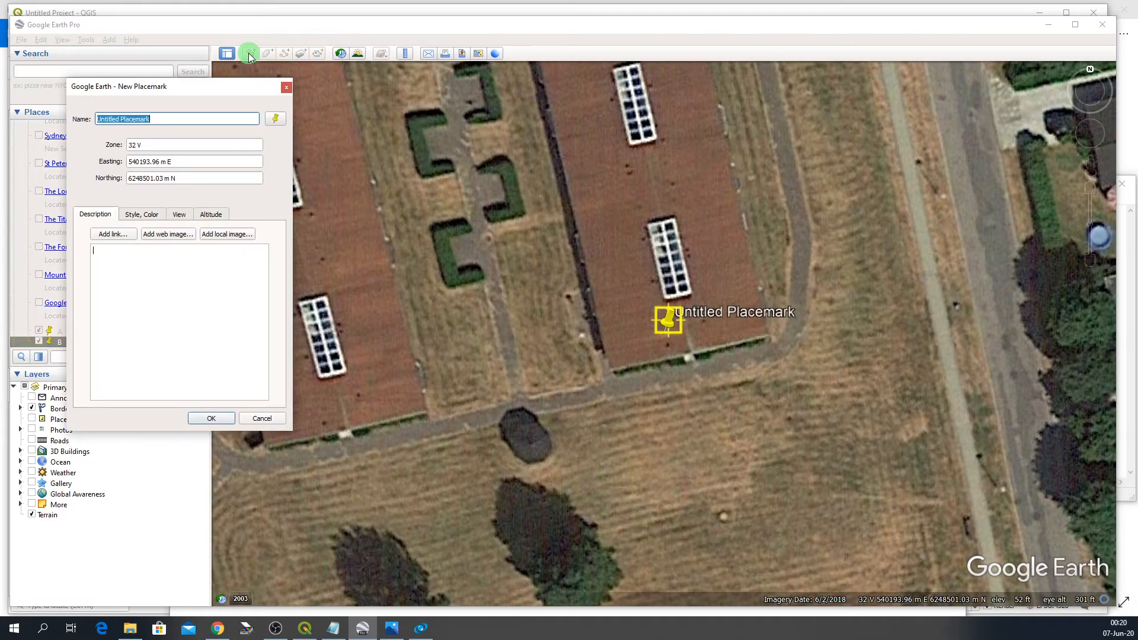
pyautogui.write('C')
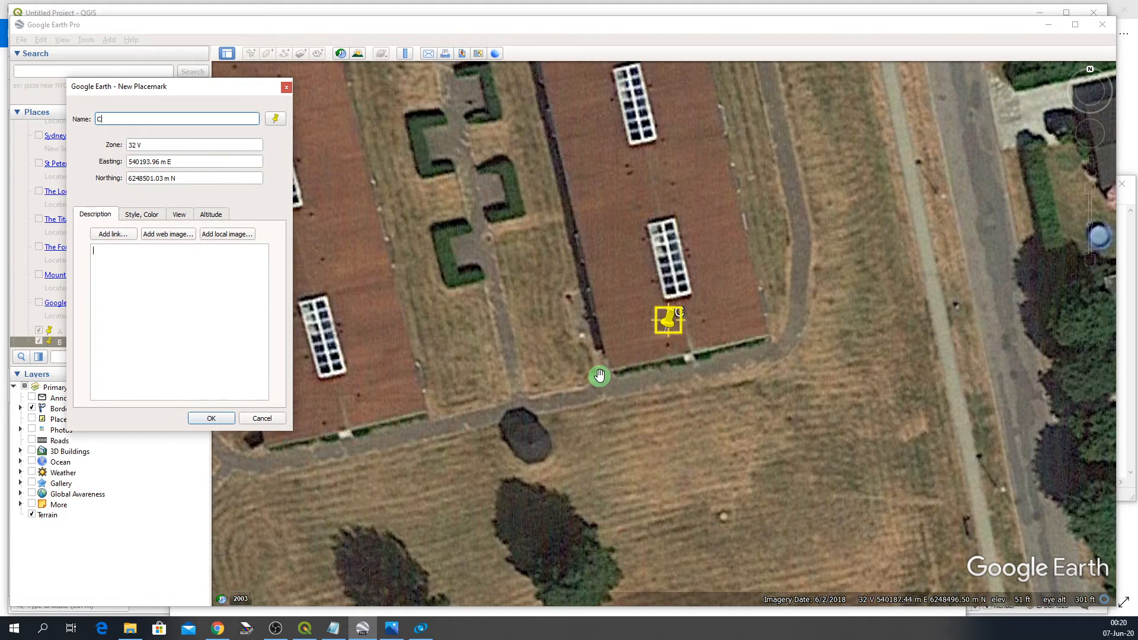
pyautogui.moveTo(667, 323); pyautogui.dragTo(612, 376)
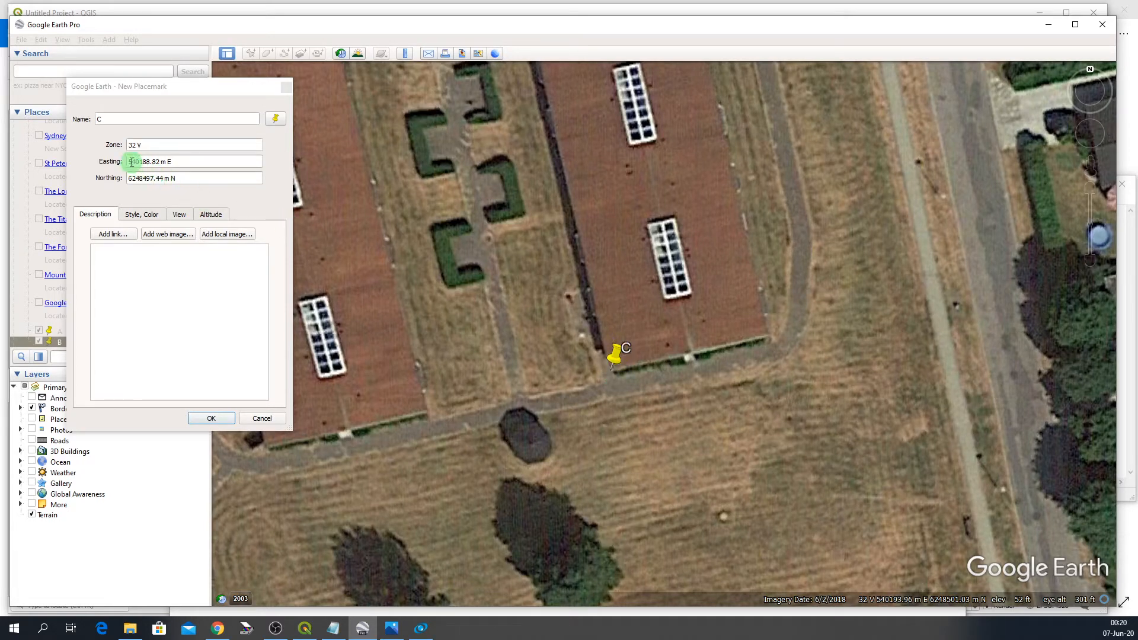
# - Copy placemark C's easting 540188 into the C line of the Notepad document
pyautogui.moveTo(132, 162); pyautogui.dragTo(153, 162)
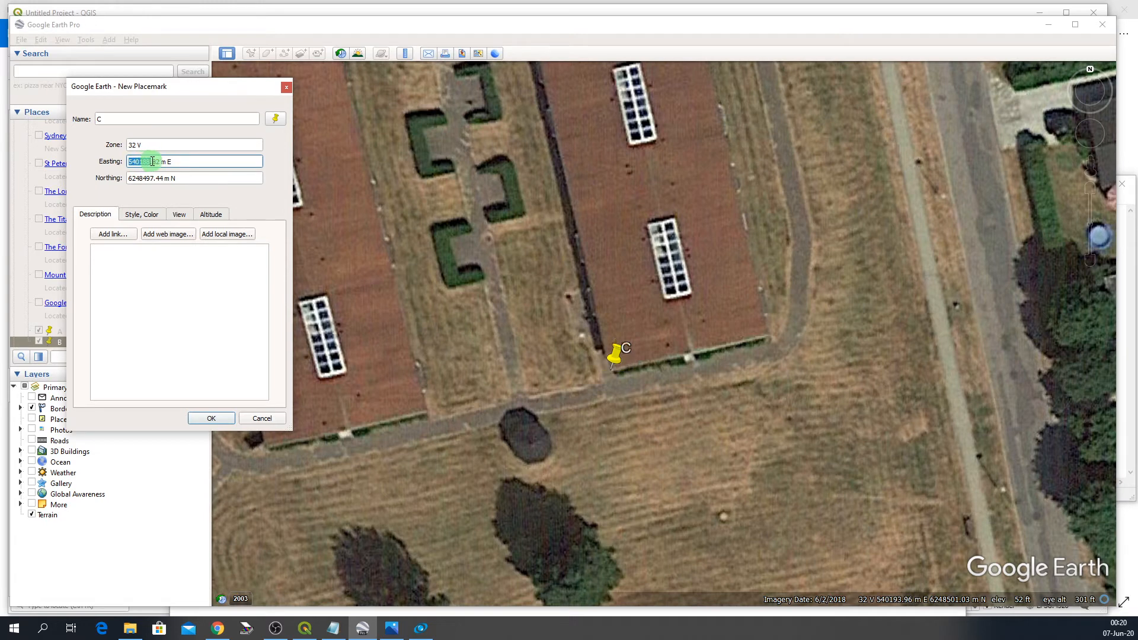
pyautogui.click(199, 271)
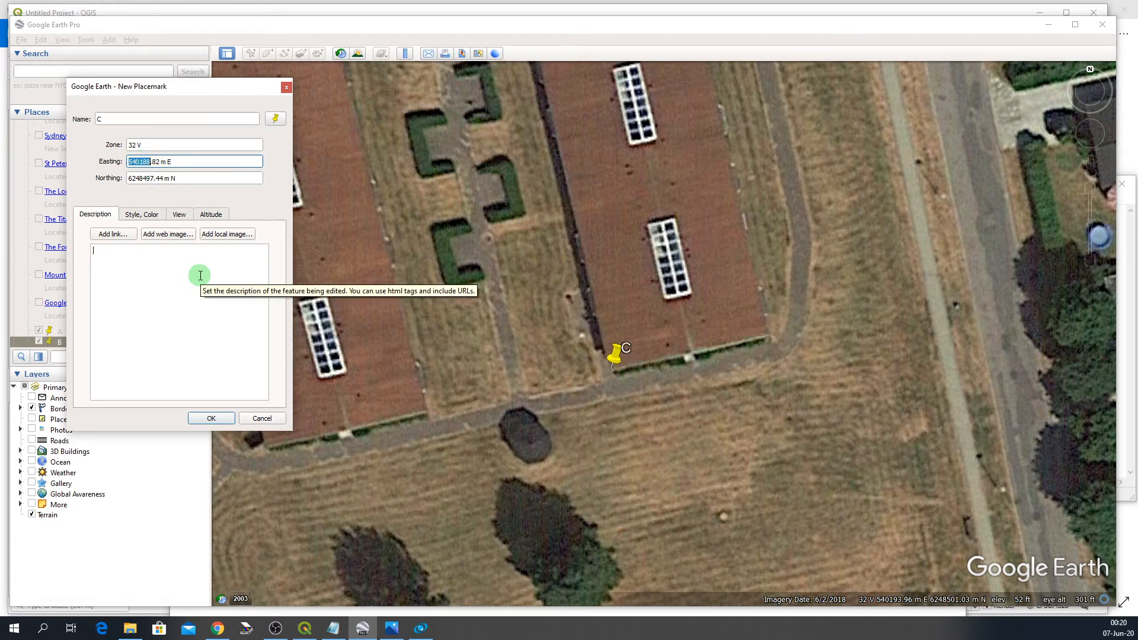
pyautogui.click(391, 629)
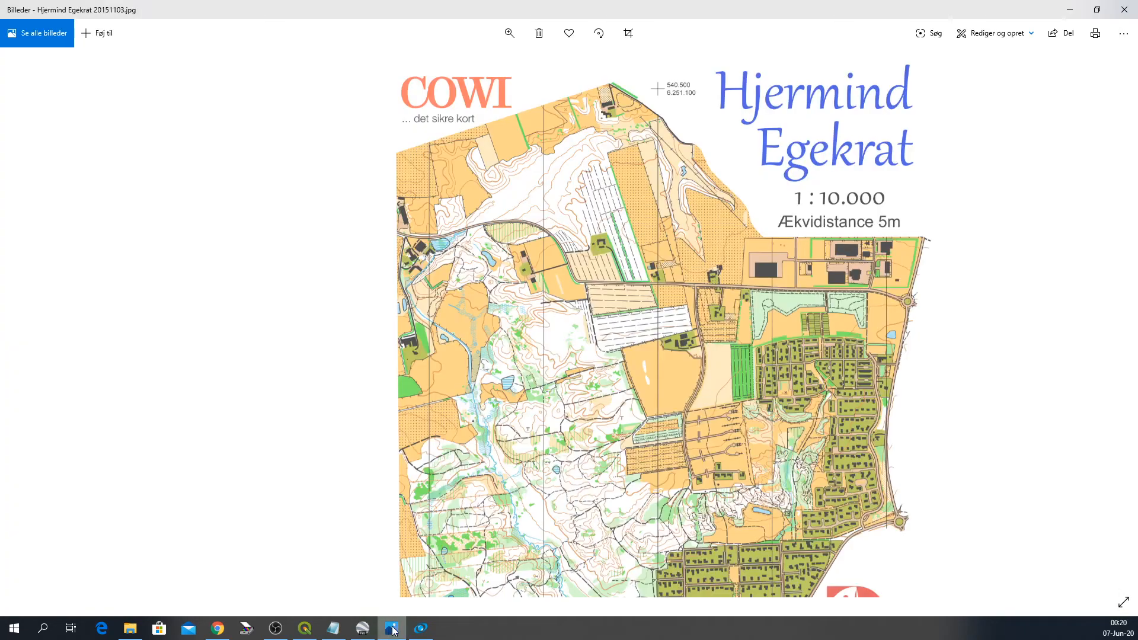
pyautogui.click(341, 630)
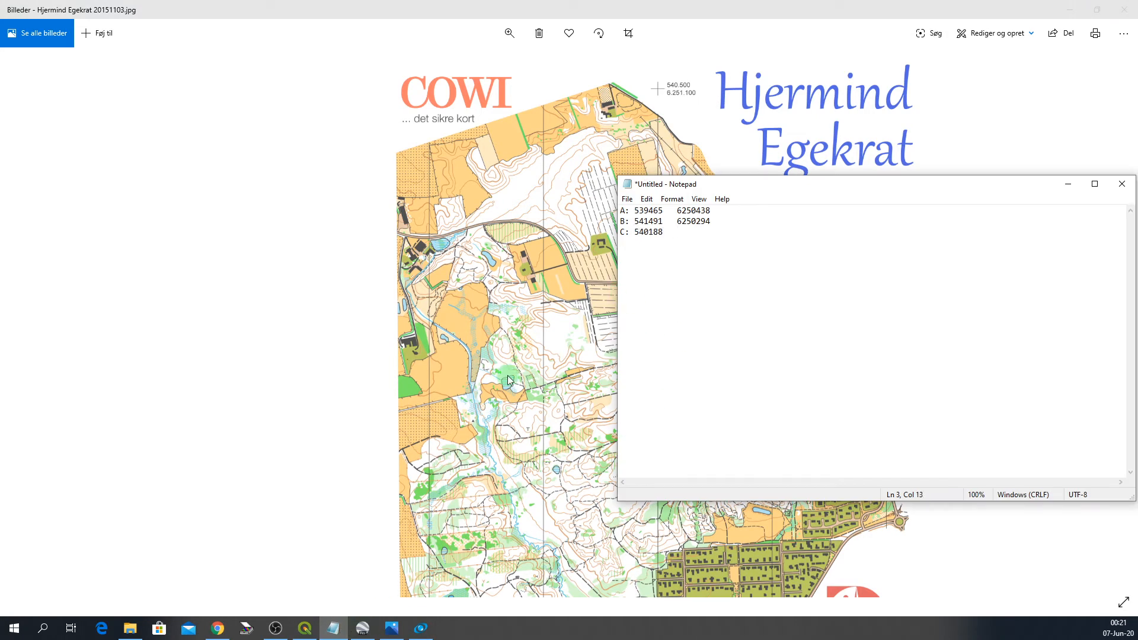
pyautogui.click(363, 631)
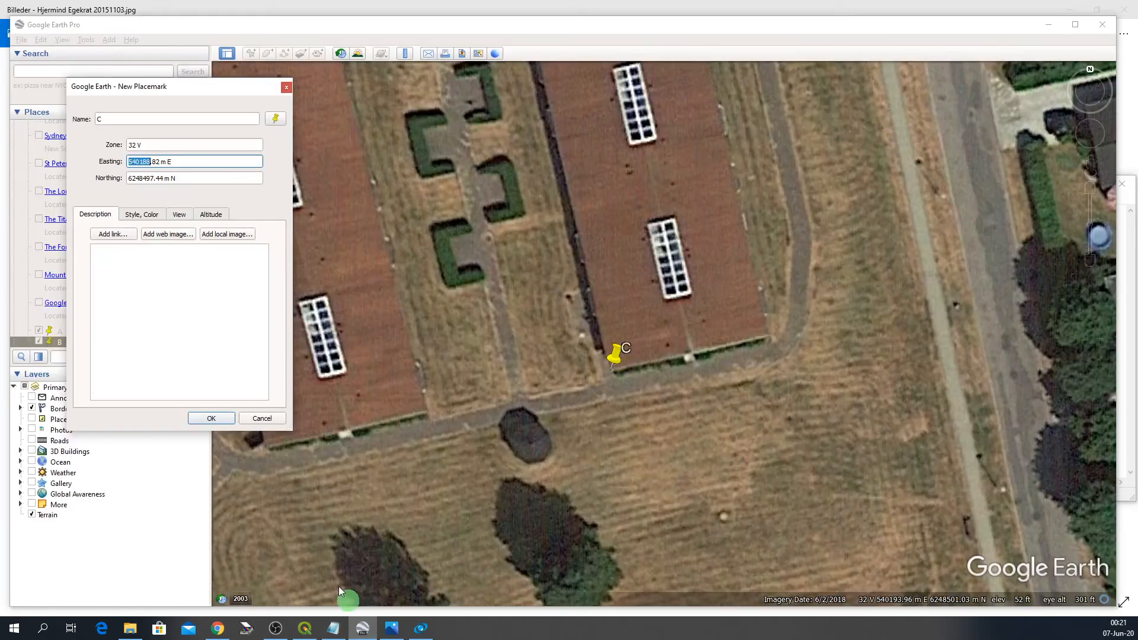
# - Copy placemark C's northing 6248497 into the C line of Notepad and save placemark C
pyautogui.moveTo(129, 179); pyautogui.dragTo(154, 179)
pyautogui.hotkey('ctrl', 'c')
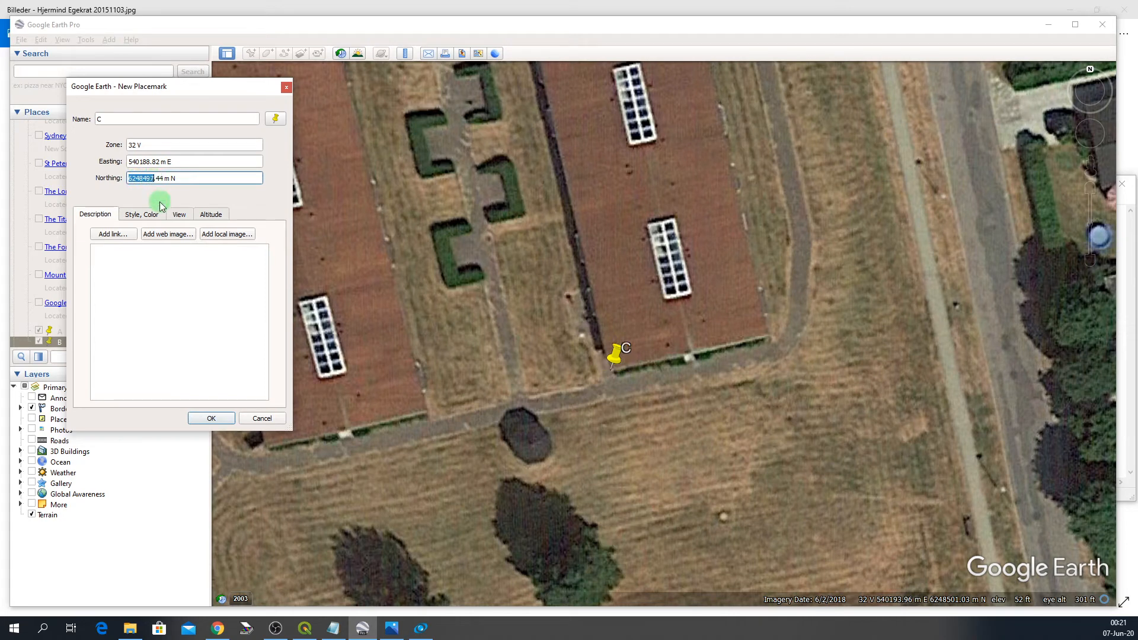
pyautogui.click(334, 628)
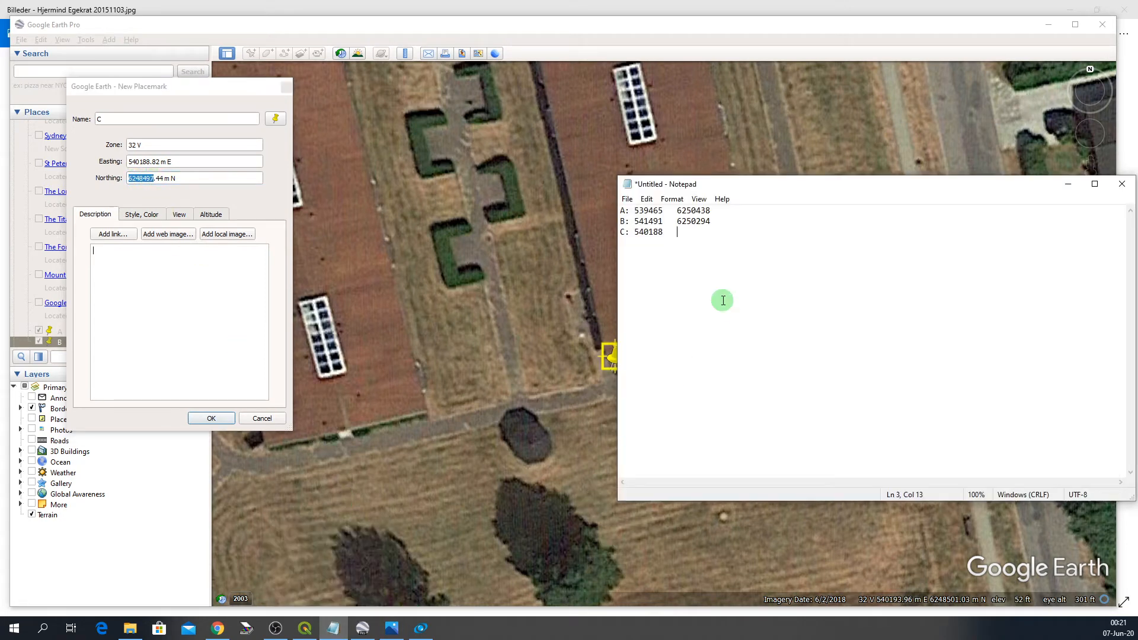
pyautogui.hotkey('ctrl', 'v')
pyautogui.click(210, 418)
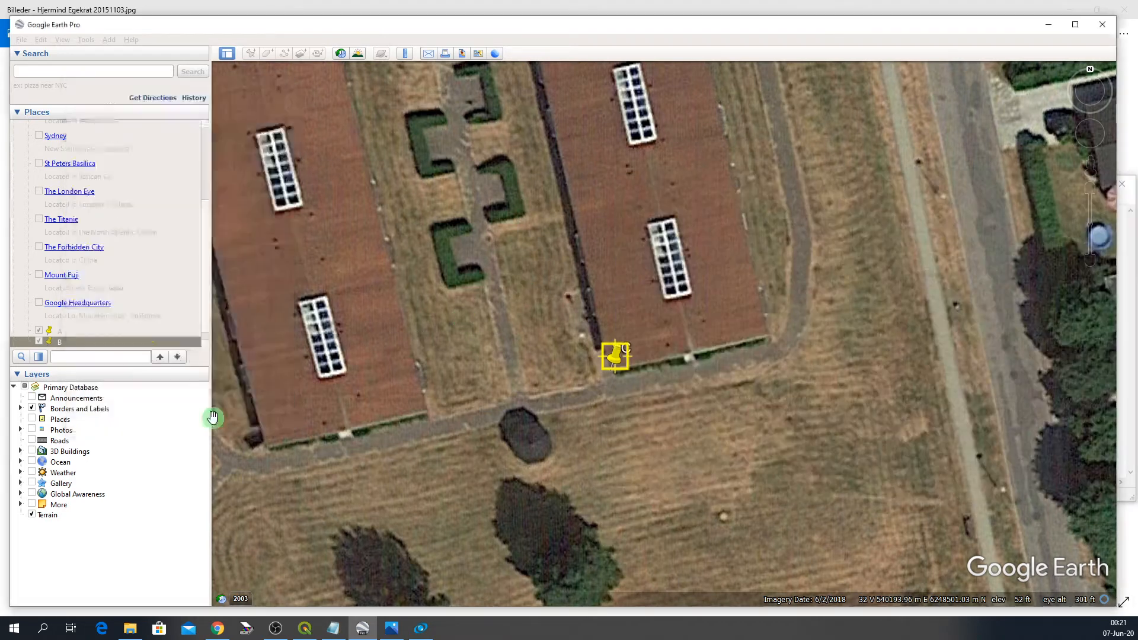
# - In the Georeferencer, zoom in on the building north of the lake and add a control point at its northern corner
pyautogui.click(305, 628)
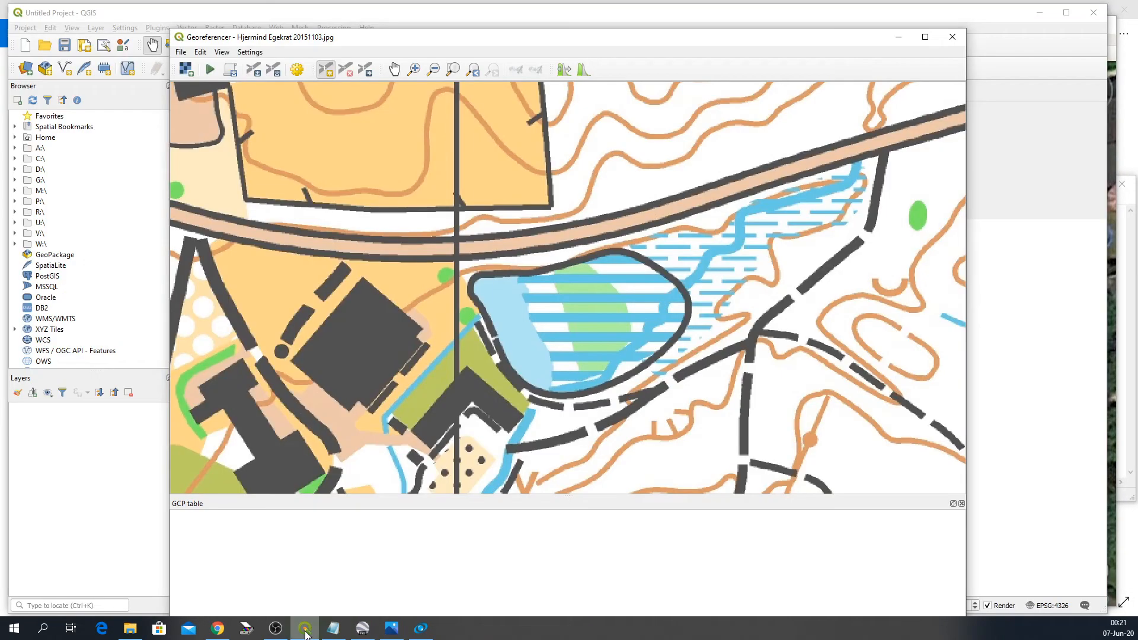
pyautogui.scroll(-1, 751, 394)
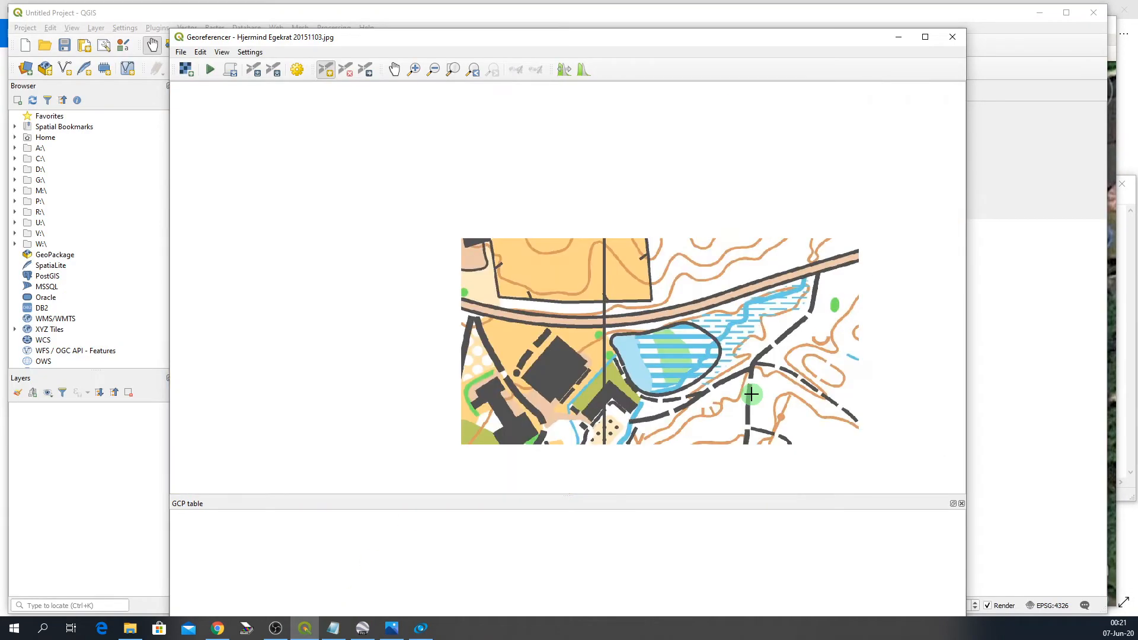
pyautogui.scroll(-2, 681, 382)
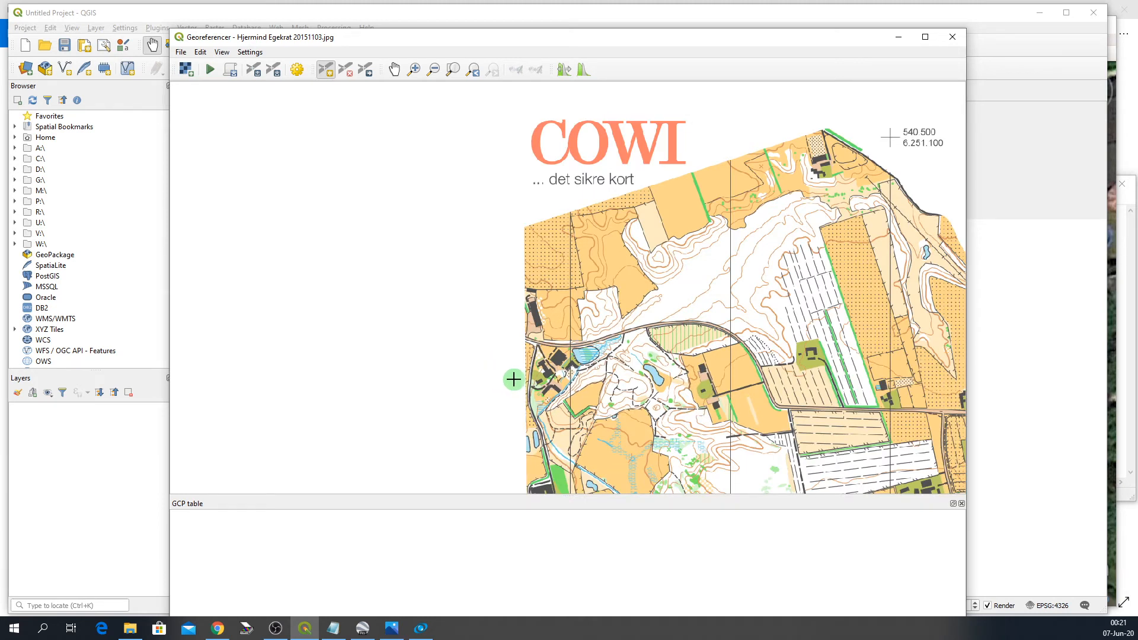
pyautogui.scroll(4, 582, 375)
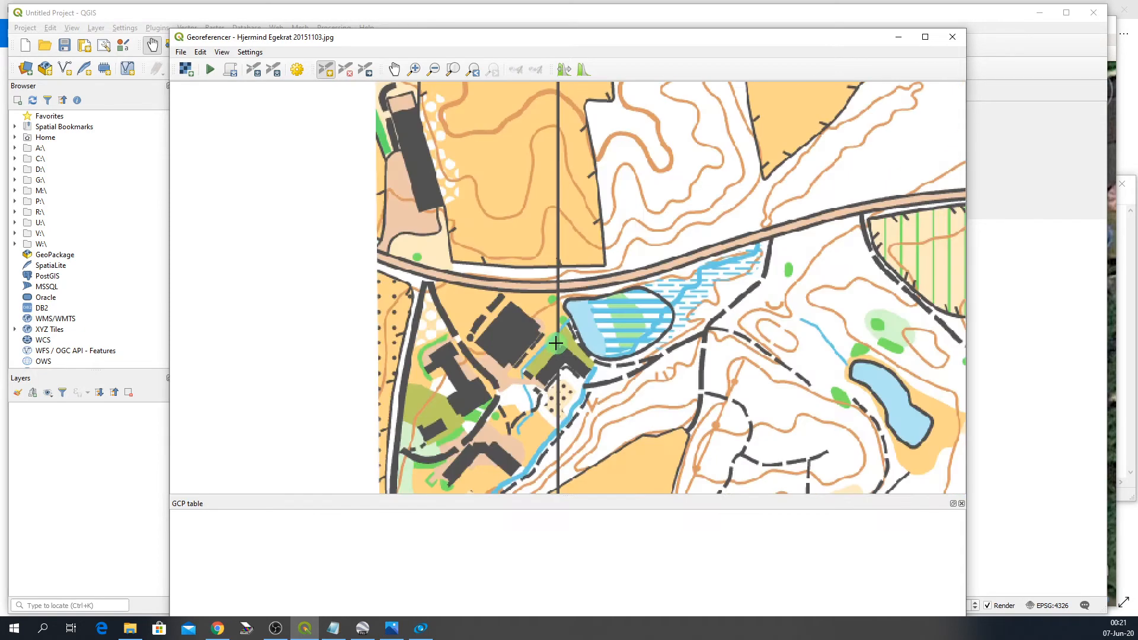
pyautogui.scroll(1, 516, 312)
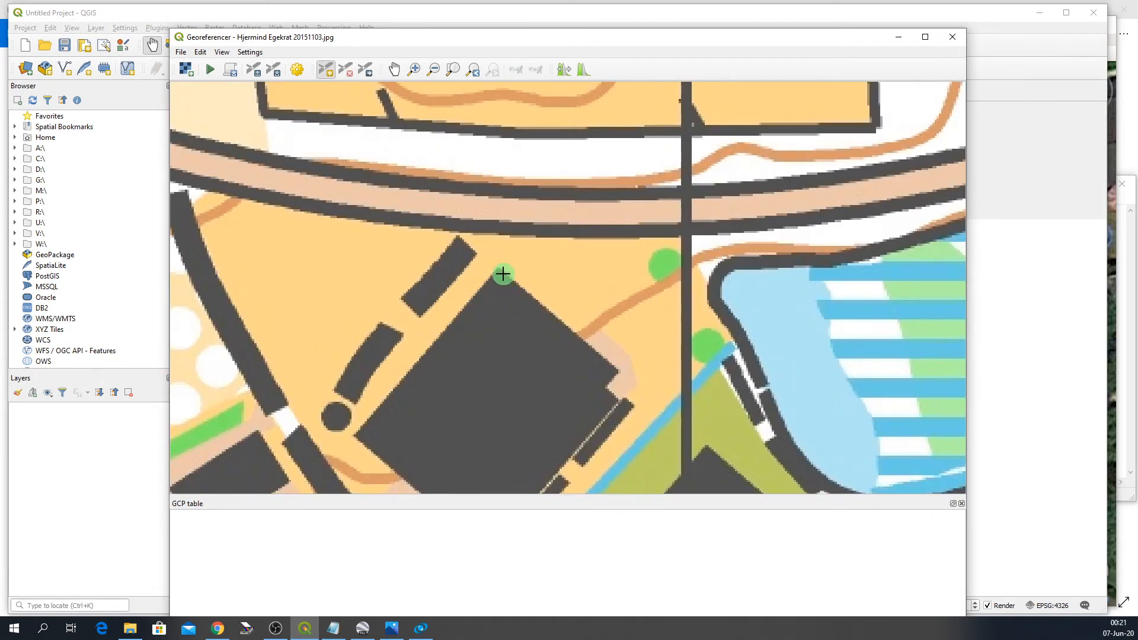
pyautogui.scroll(1, 500, 256)
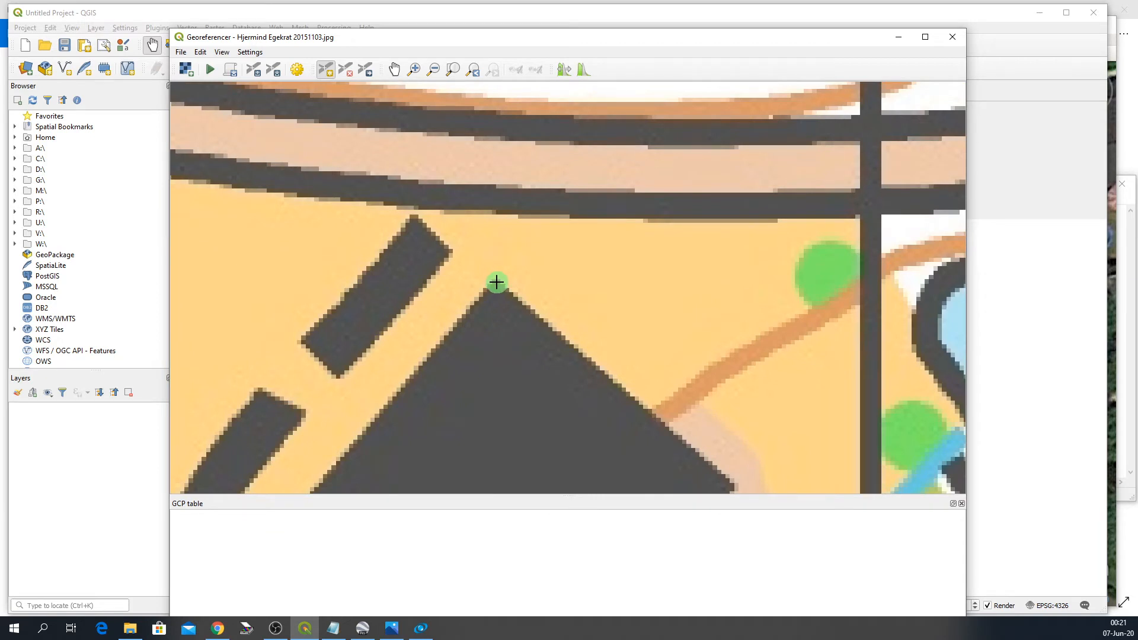
pyautogui.click(497, 282)
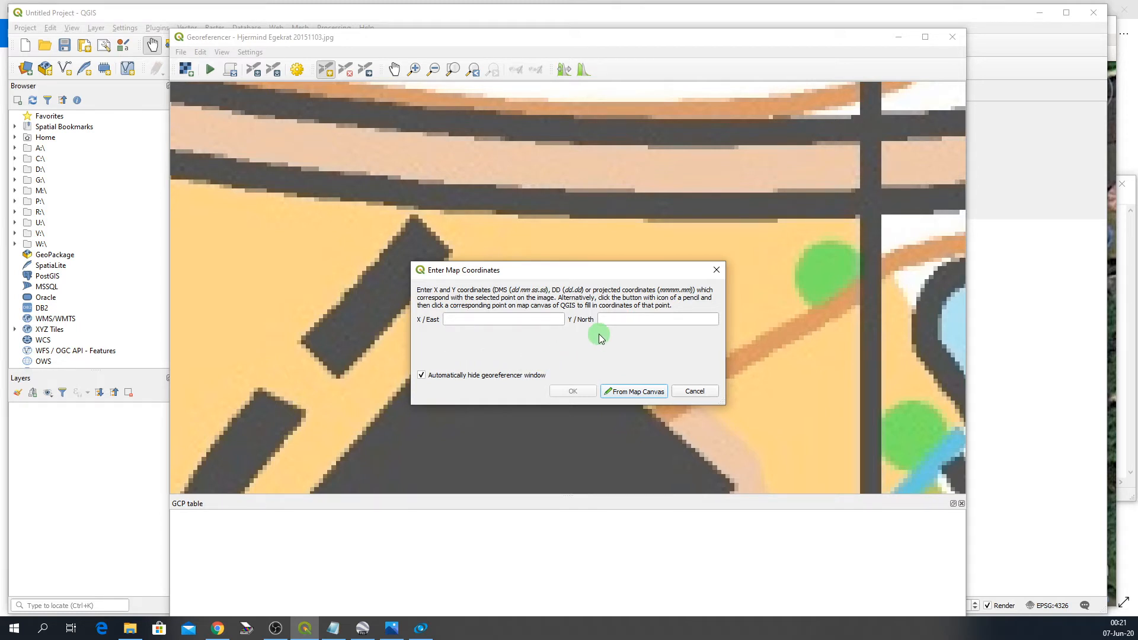
# - Enter point A's coordinates from Notepad, 539465 east and 6250438 north, and confirm the control point
pyautogui.click(334, 629)
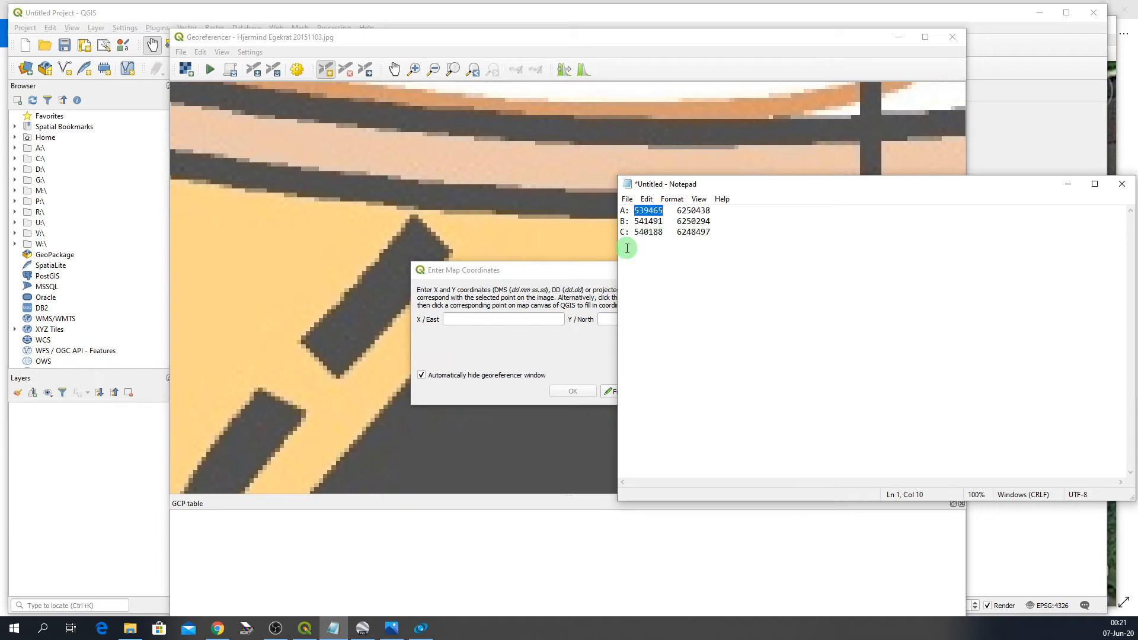
pyautogui.click(496, 320)
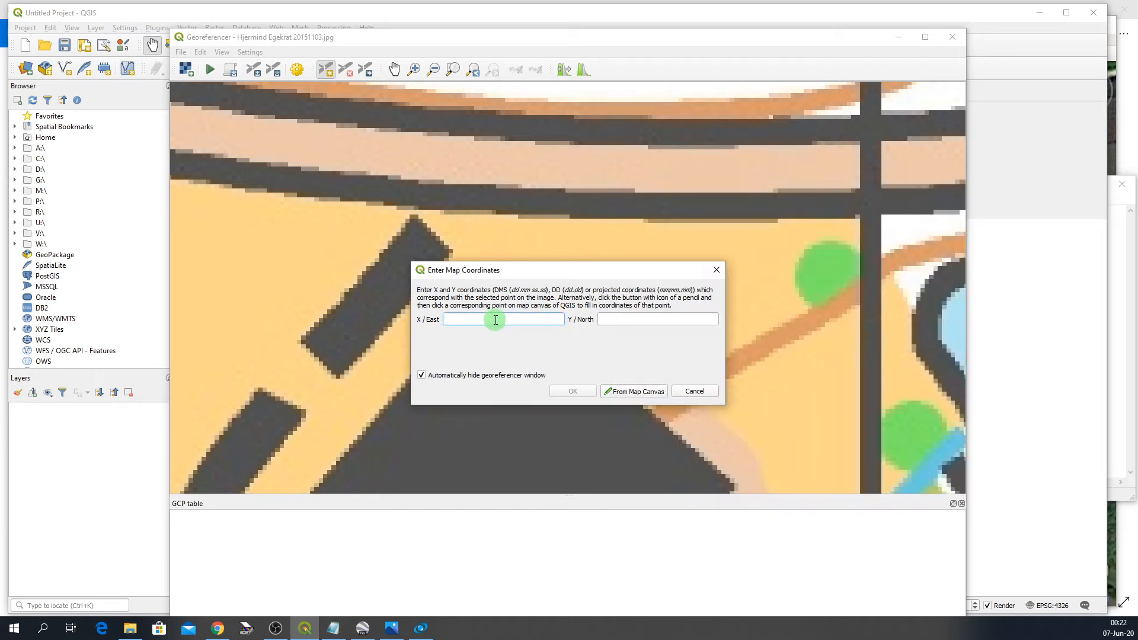
pyautogui.click(610, 323)
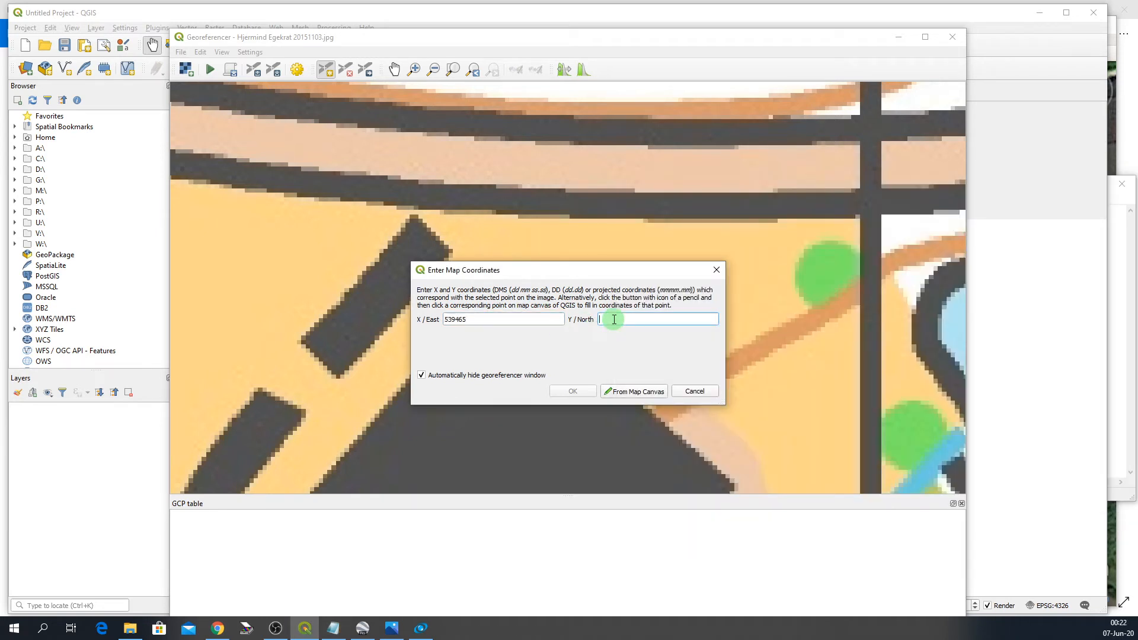
pyautogui.click(336, 630)
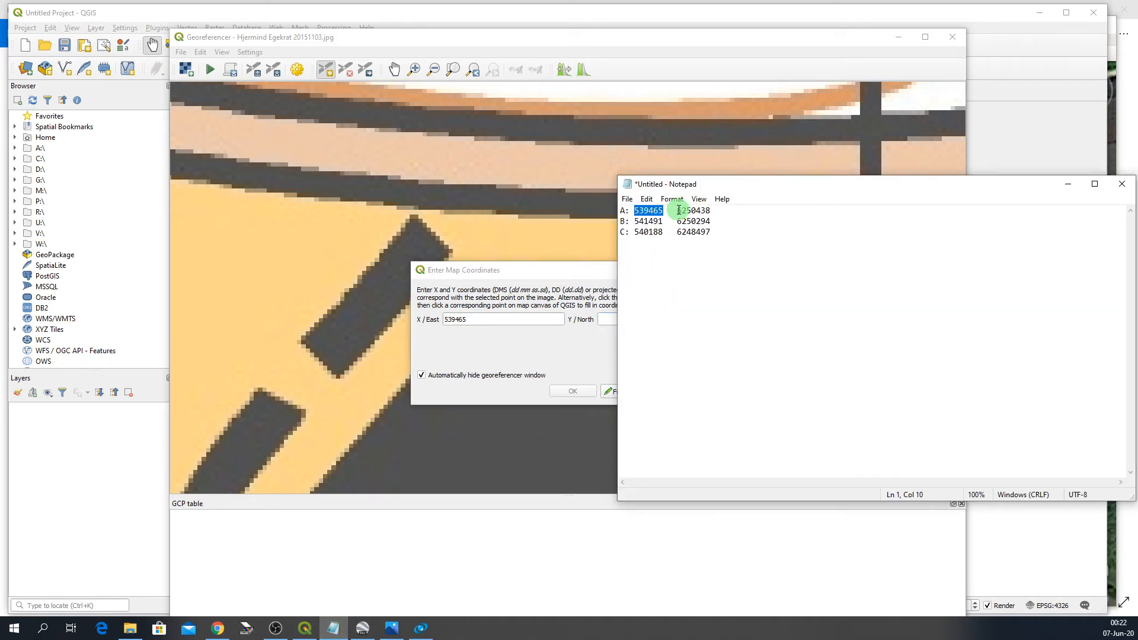
pyautogui.moveTo(678, 210); pyautogui.dragTo(711, 210)
pyautogui.click(602, 319)
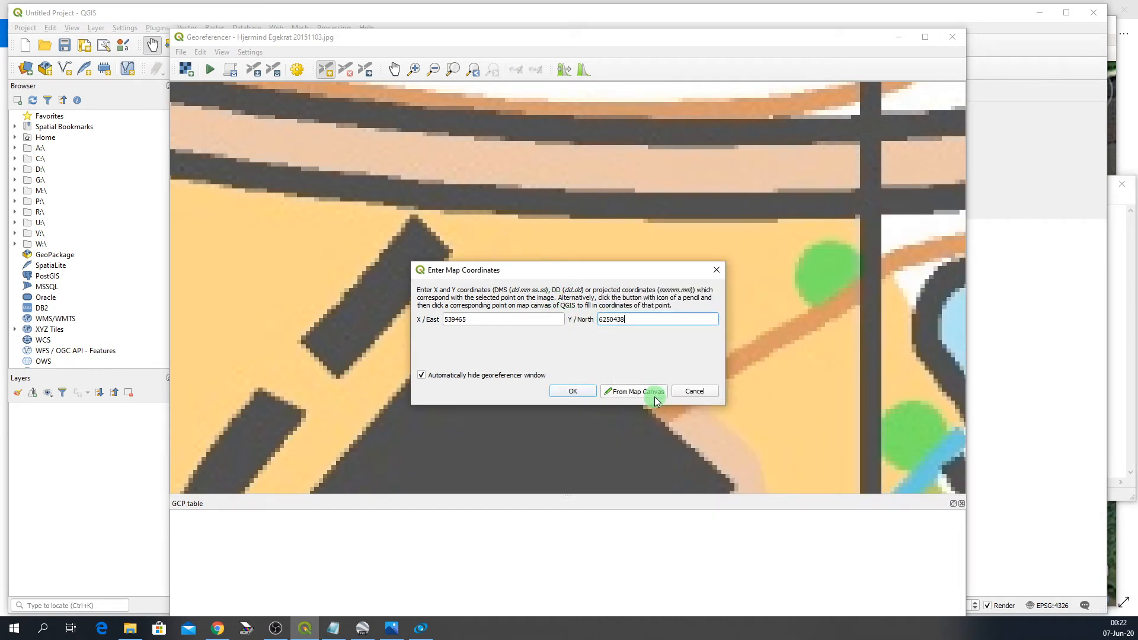
pyautogui.click(573, 391)
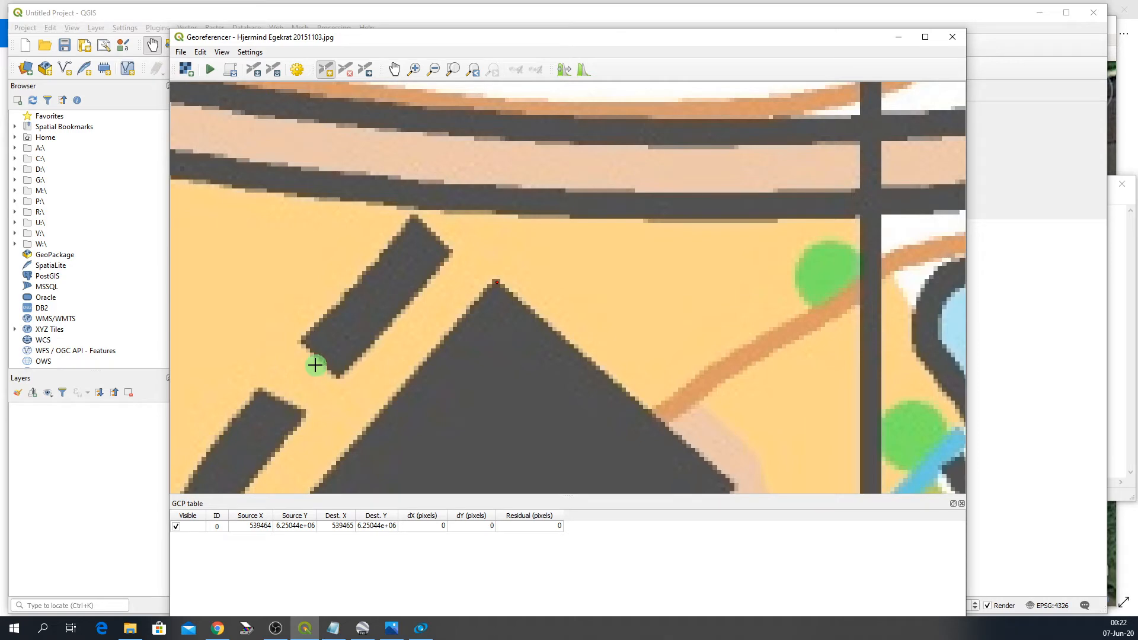
# - Zoom in on the buildings near the map's eastern edge and add a control point at a building's southwest corner
pyautogui.scroll(-5, 310, 277)
pyautogui.scroll(-3, 312, 332)
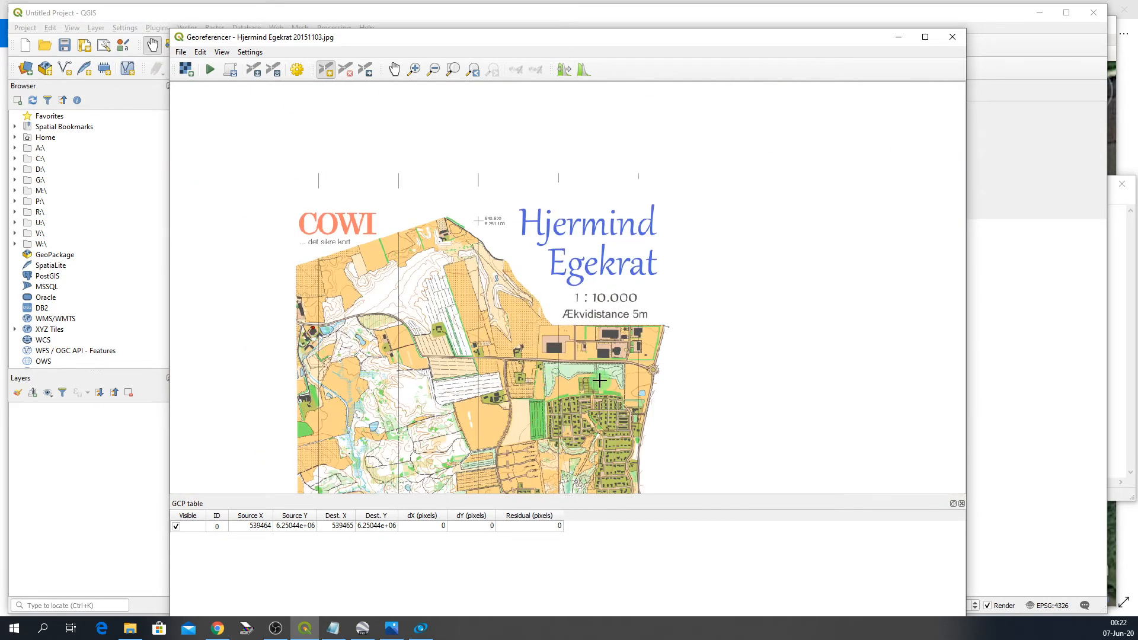
pyautogui.scroll(1, 640, 359)
pyautogui.scroll(1, 642, 358)
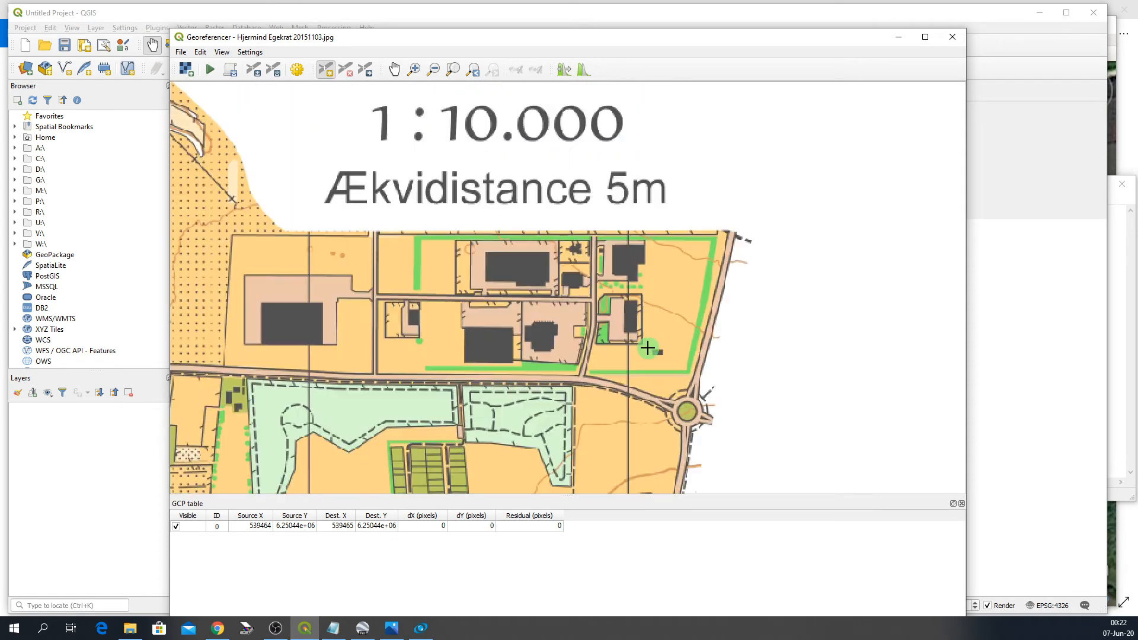
pyautogui.scroll(2, 640, 330)
pyautogui.scroll(1, 595, 328)
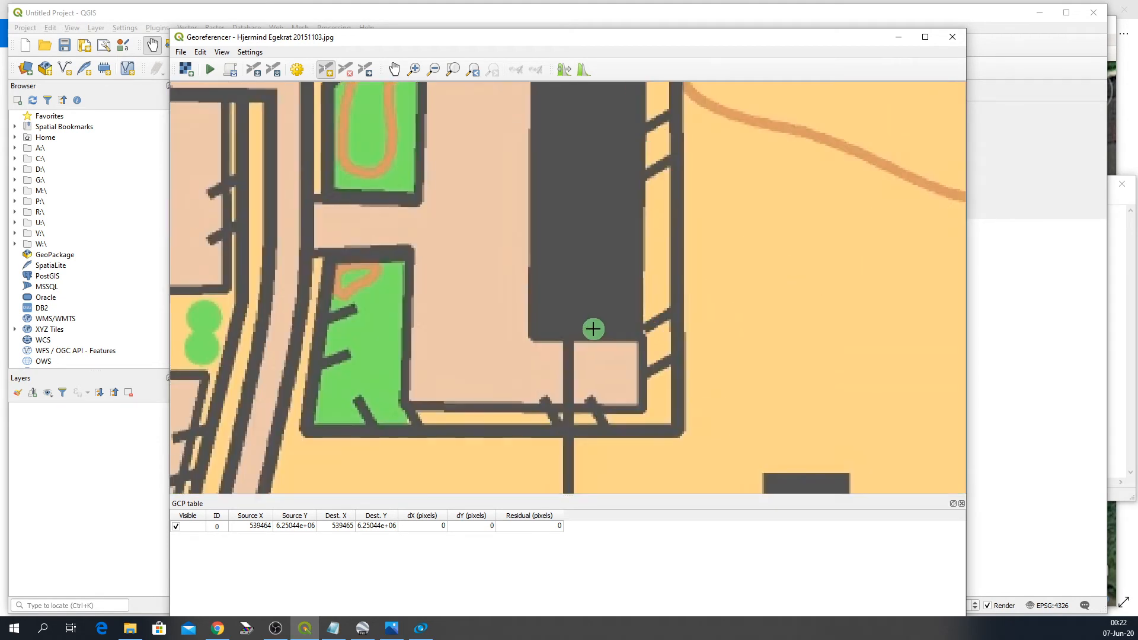
pyautogui.scroll(1, 529, 335)
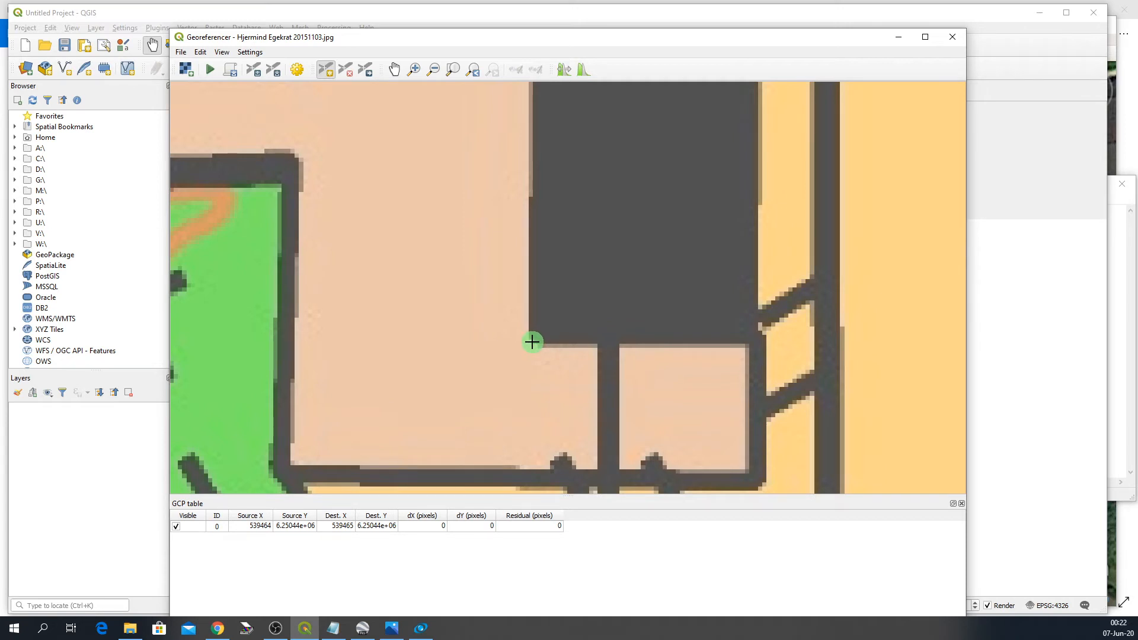
pyautogui.click(533, 341)
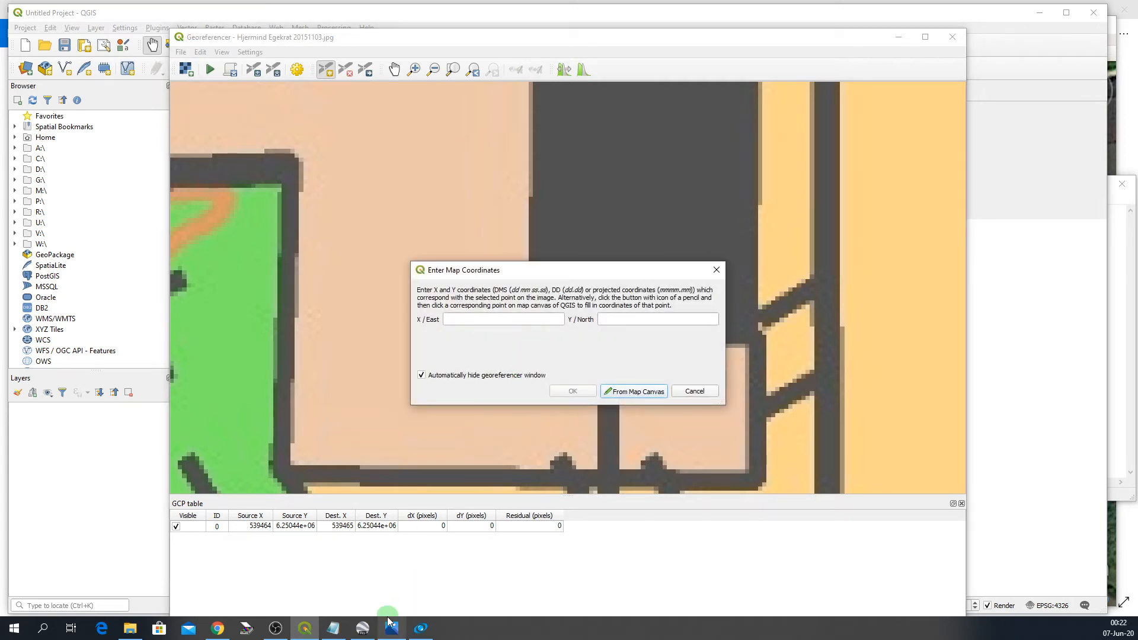
# - Enter point B's coordinates from Notepad, 541491 east and 6250294 north, and confirm the control point
pyautogui.click(333, 628)
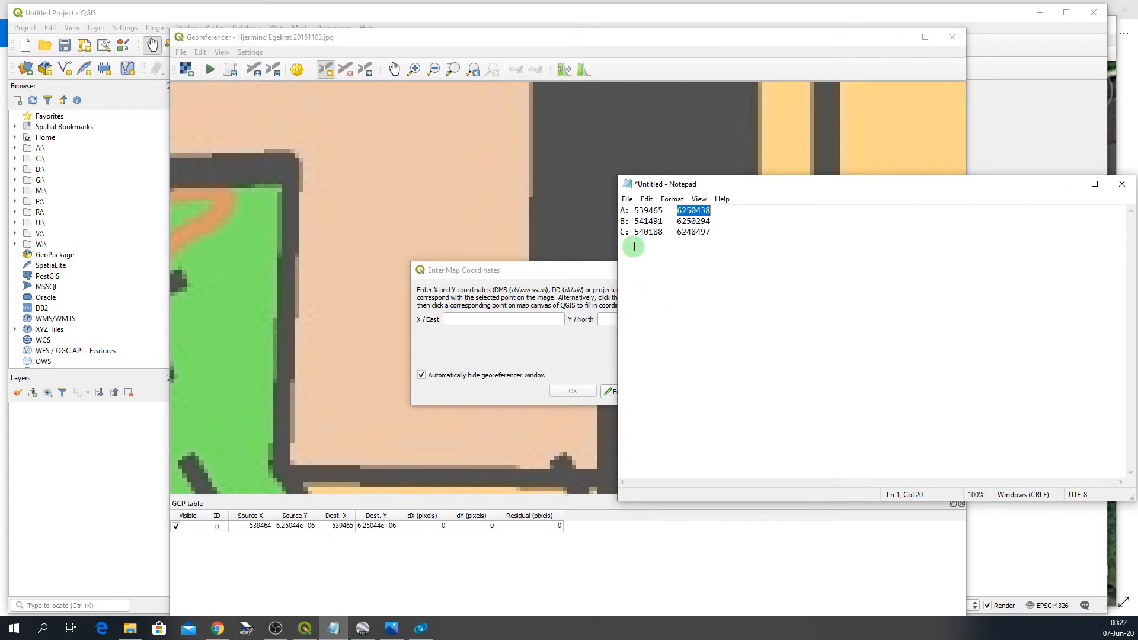
pyautogui.moveTo(634, 221); pyautogui.dragTo(664, 221)
pyautogui.hotkey('ctrl', 'c')
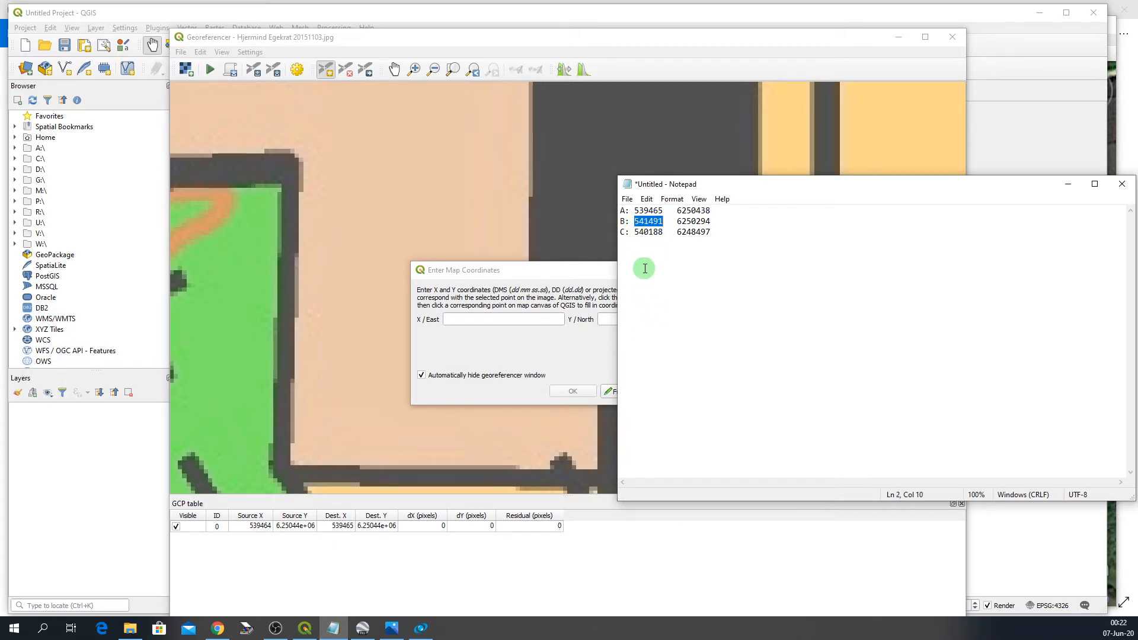
pyautogui.click(465, 320)
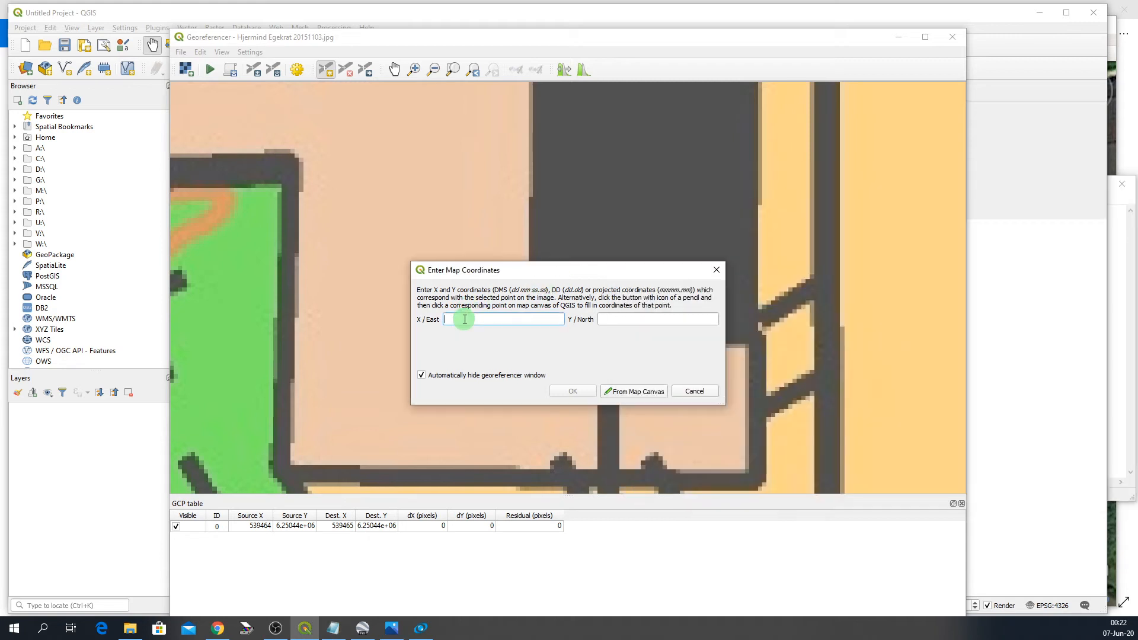
pyautogui.hotkey('ctrl', 'v')
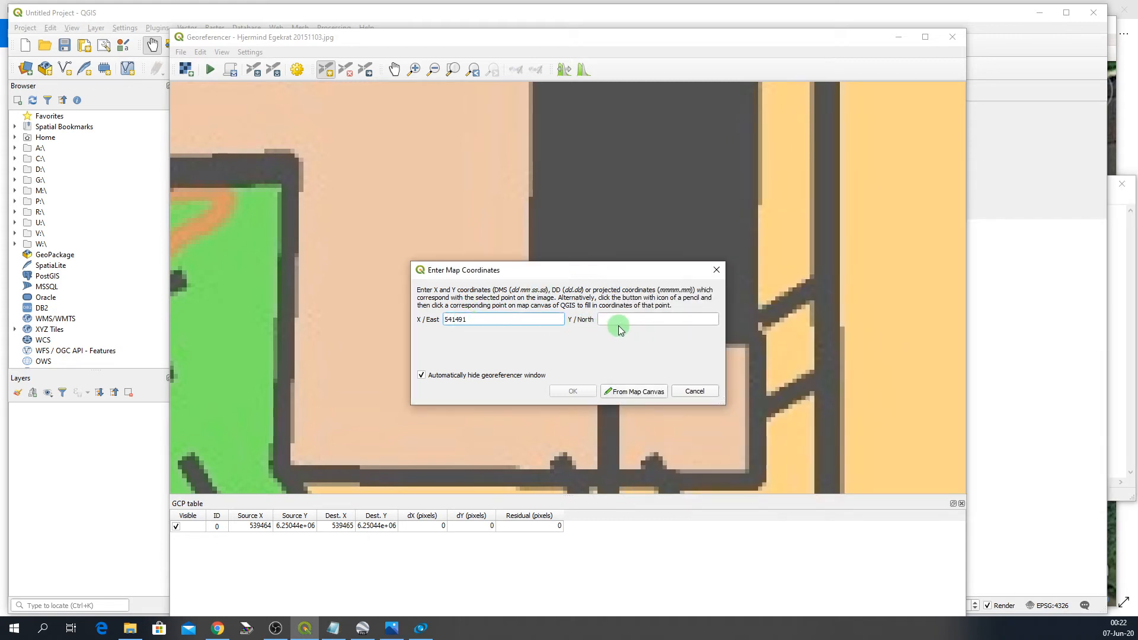
pyautogui.click(333, 628)
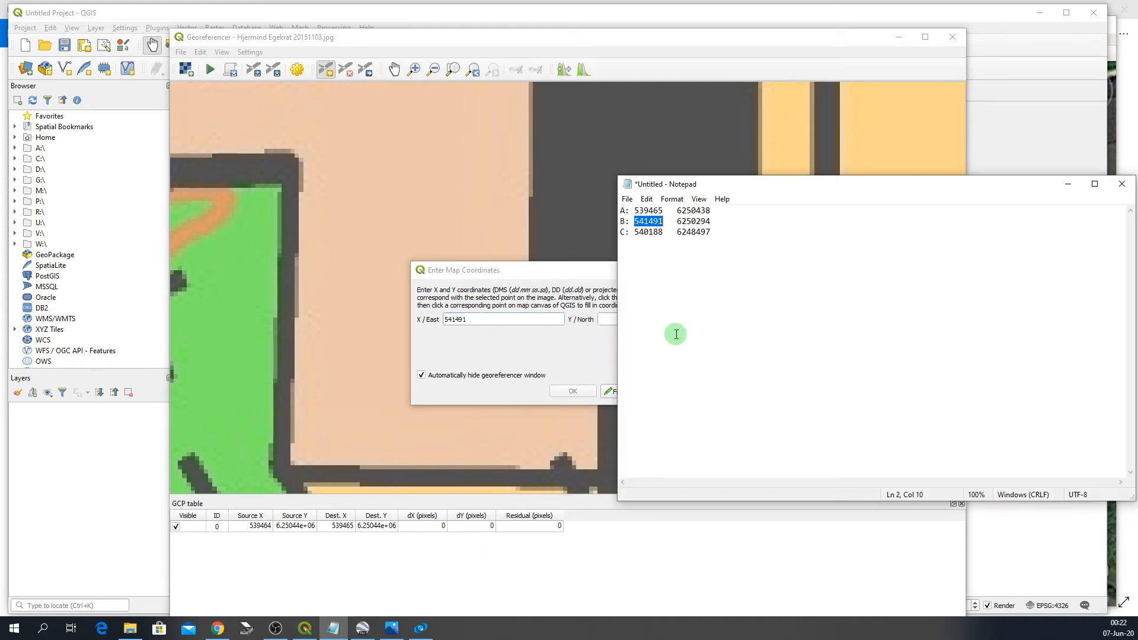
pyautogui.moveTo(675, 220); pyautogui.dragTo(709, 220)
pyautogui.hotkey('ctrl', 'c')
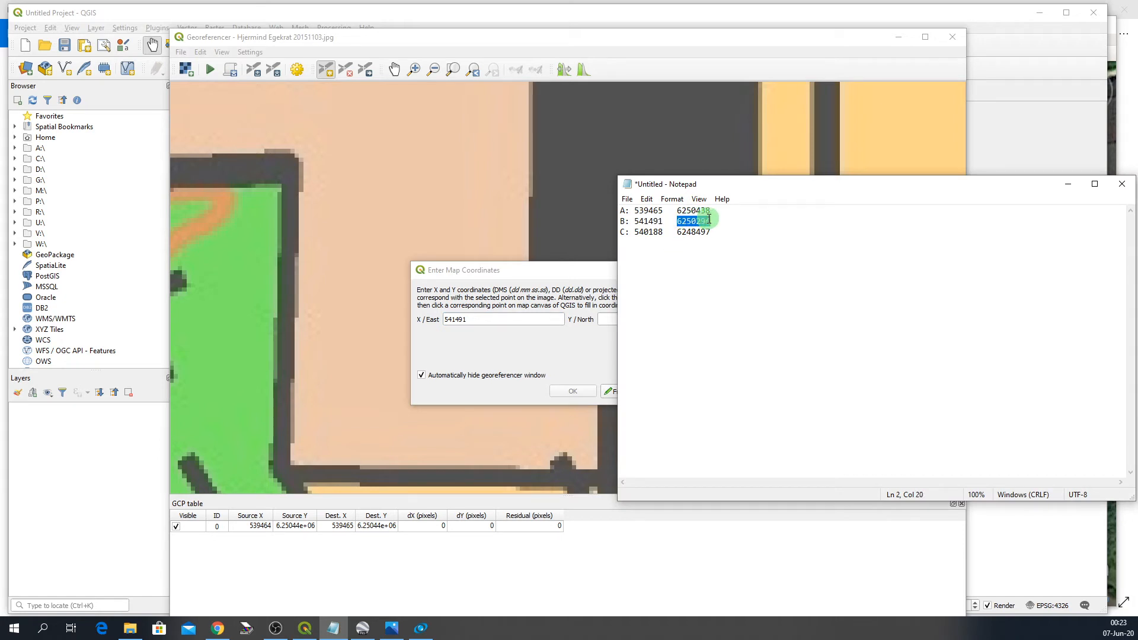
pyautogui.click(608, 320)
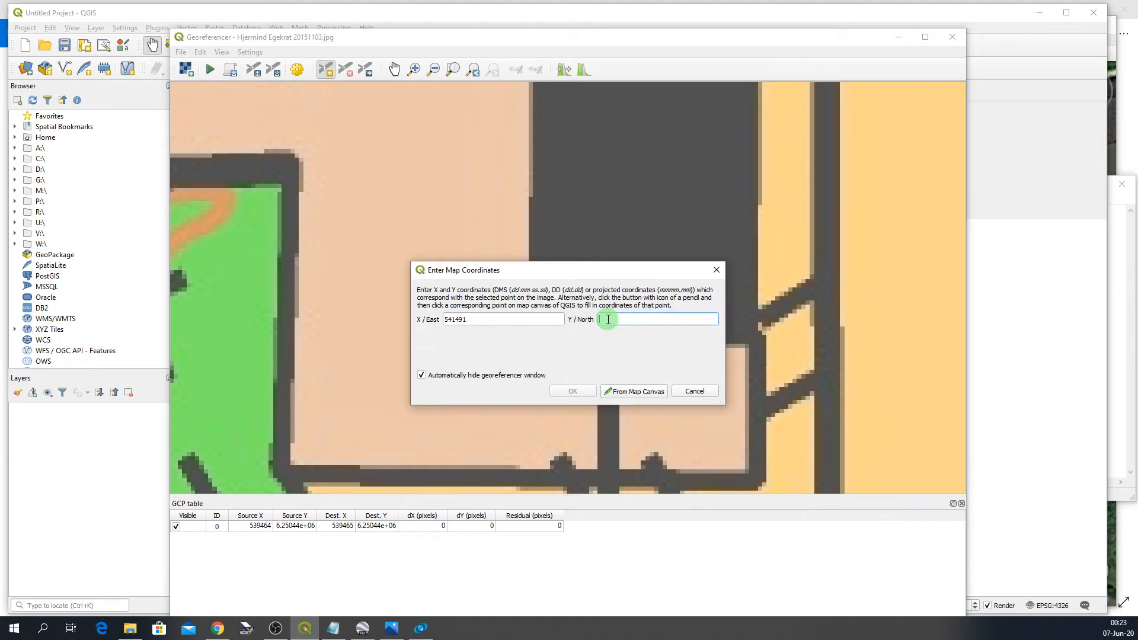
pyautogui.hotkey('ctrl', 'v')
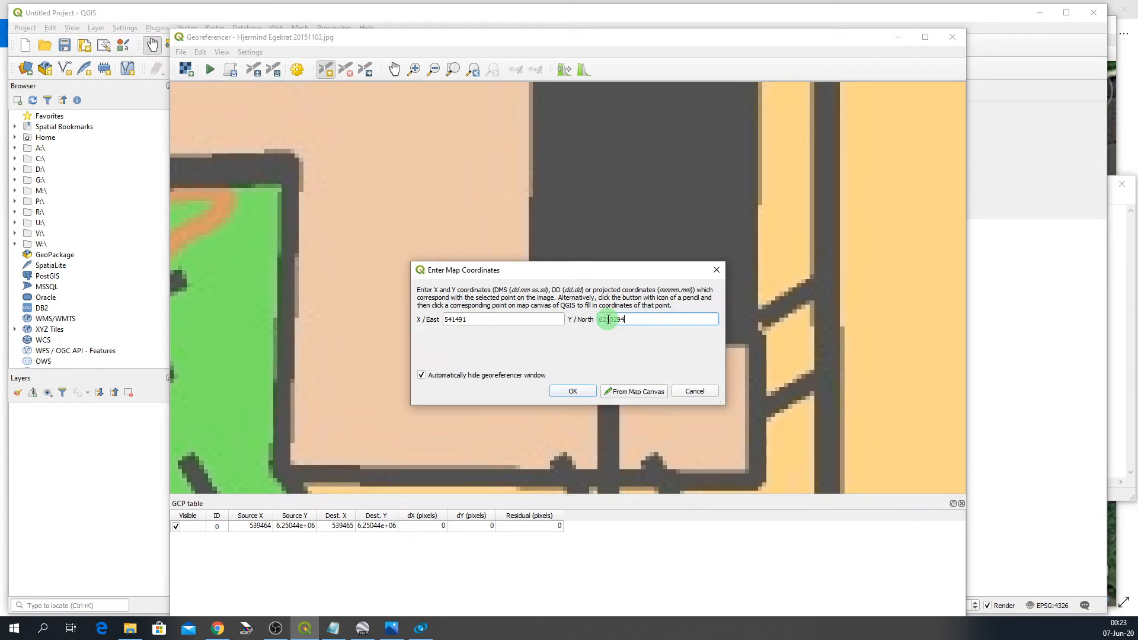
pyautogui.click(574, 392)
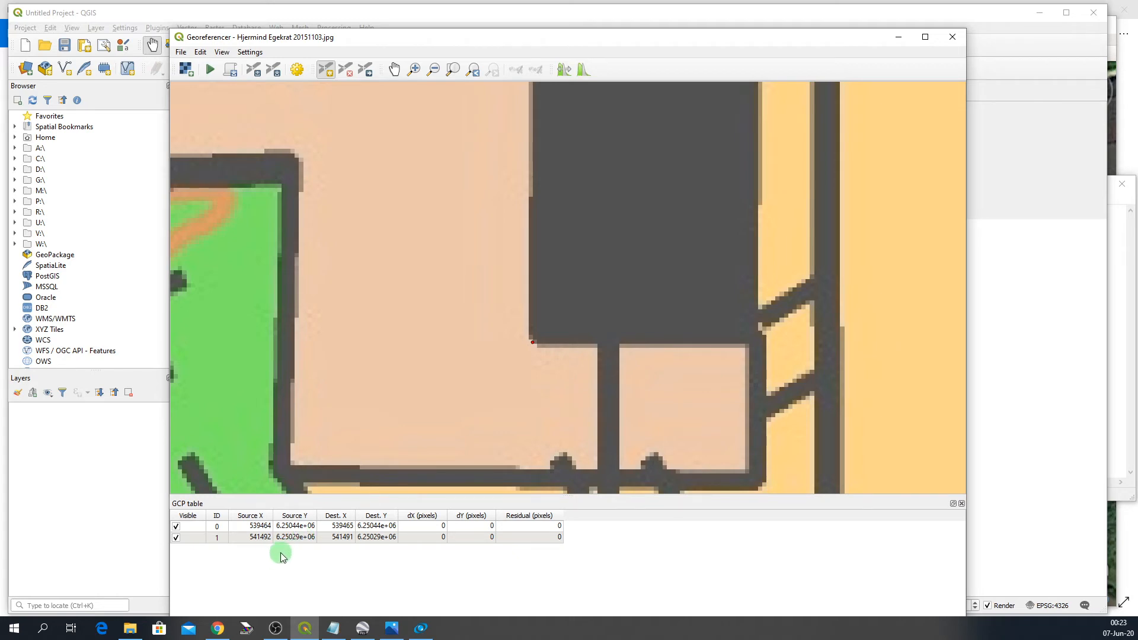
# - Zoom in on the large building complex near the map's southern edge and add a control point at a building's corner
pyautogui.scroll(-10, 789, 221)
pyautogui.scroll(4, 797, 201)
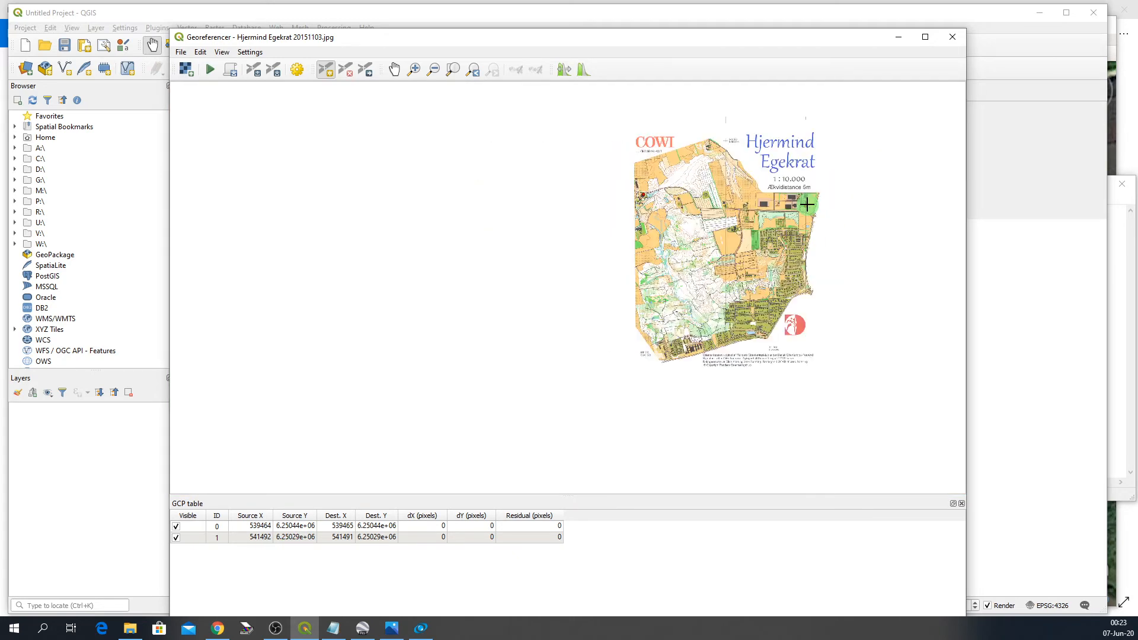
pyautogui.scroll(6, 705, 362)
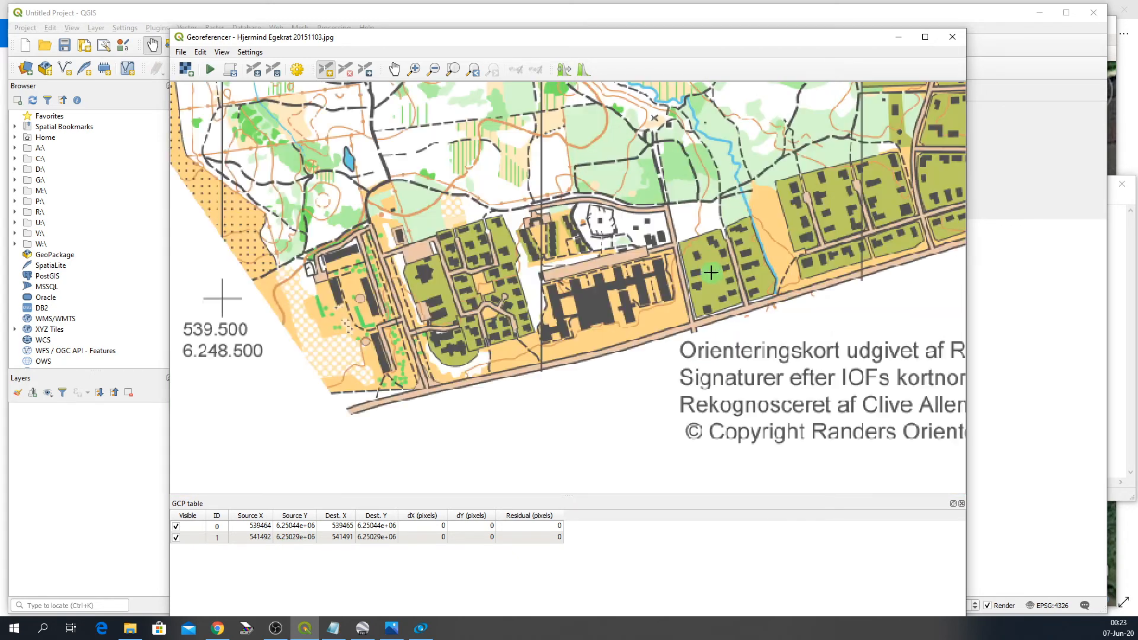
pyautogui.scroll(3, 653, 314)
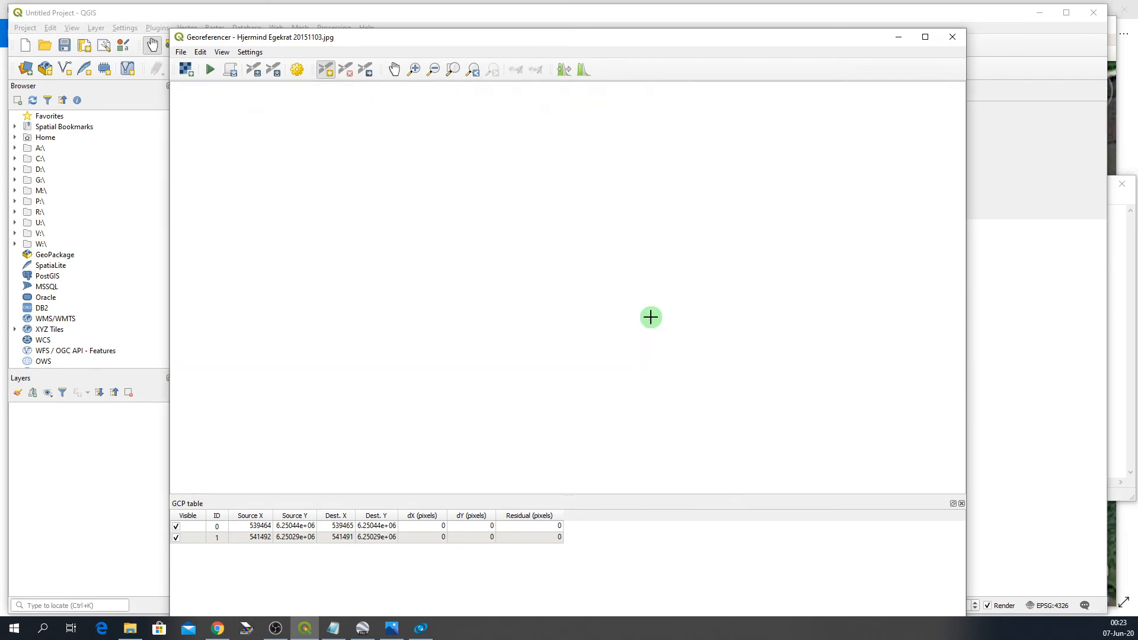
pyautogui.scroll(2, 656, 306)
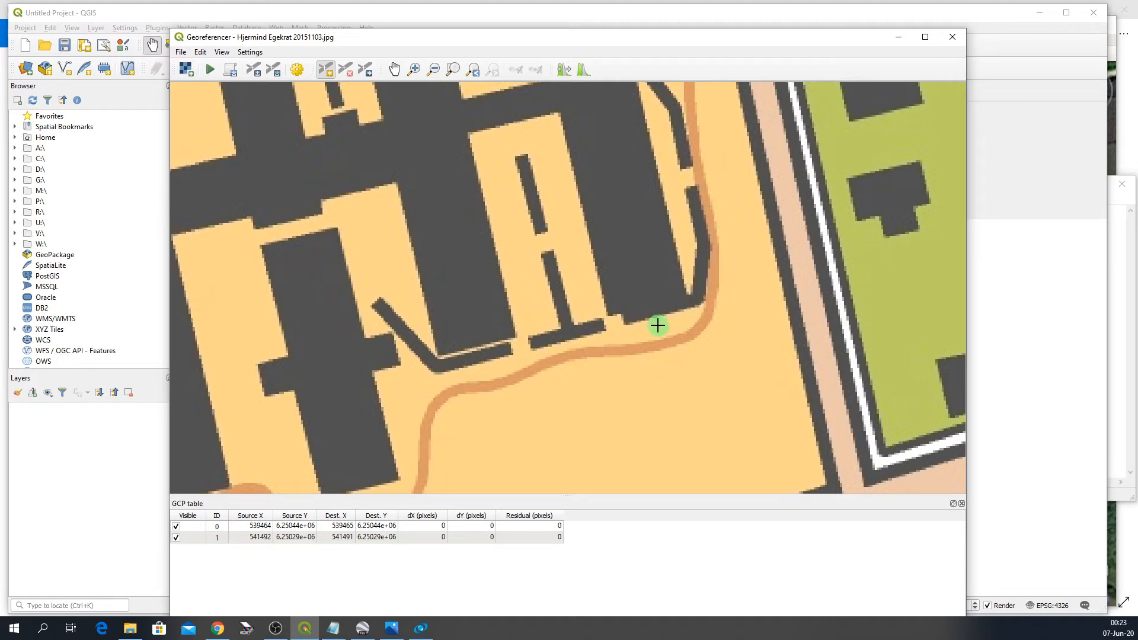
pyautogui.scroll(1, 617, 318)
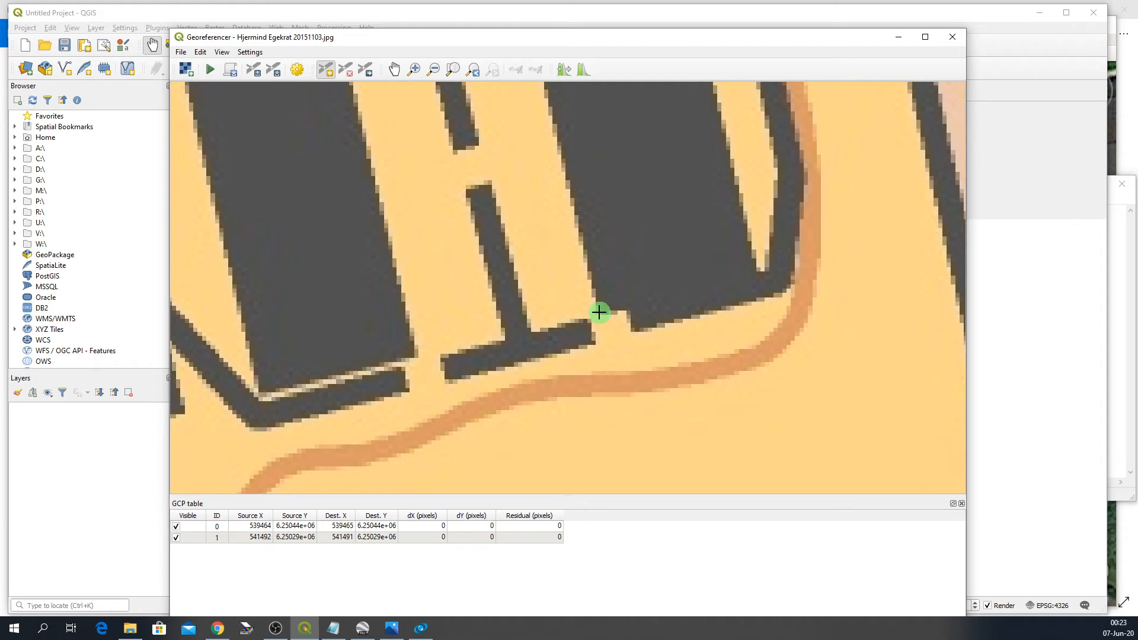
pyautogui.click(599, 313)
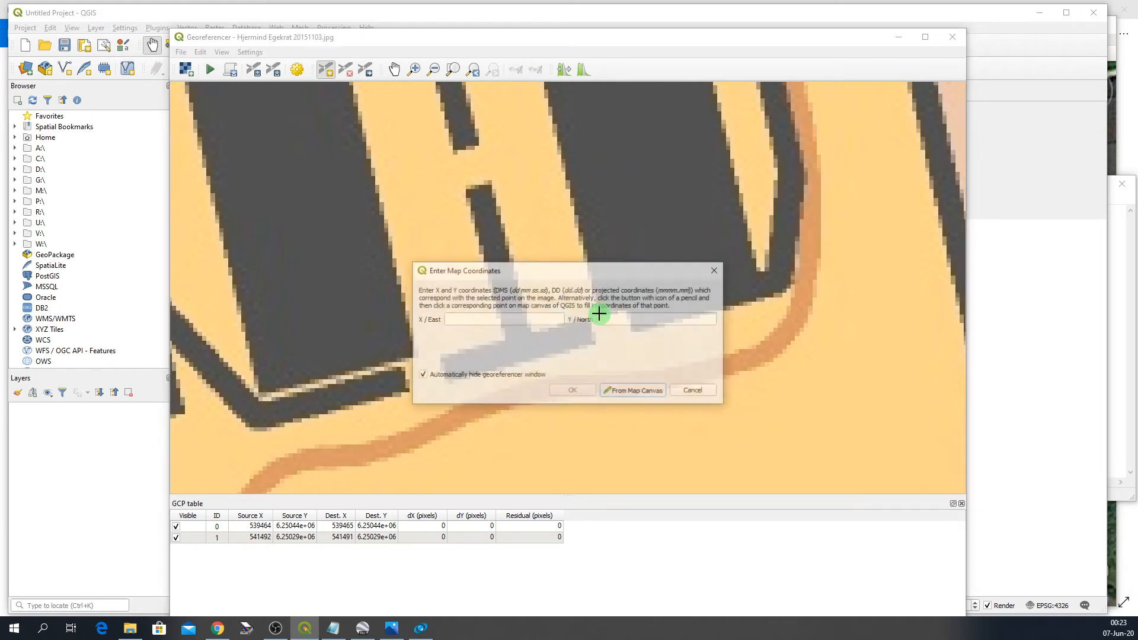
# - Enter point C's coordinates from Notepad, 540188 east and 6248497 north, and confirm the control point
pyautogui.click(333, 627)
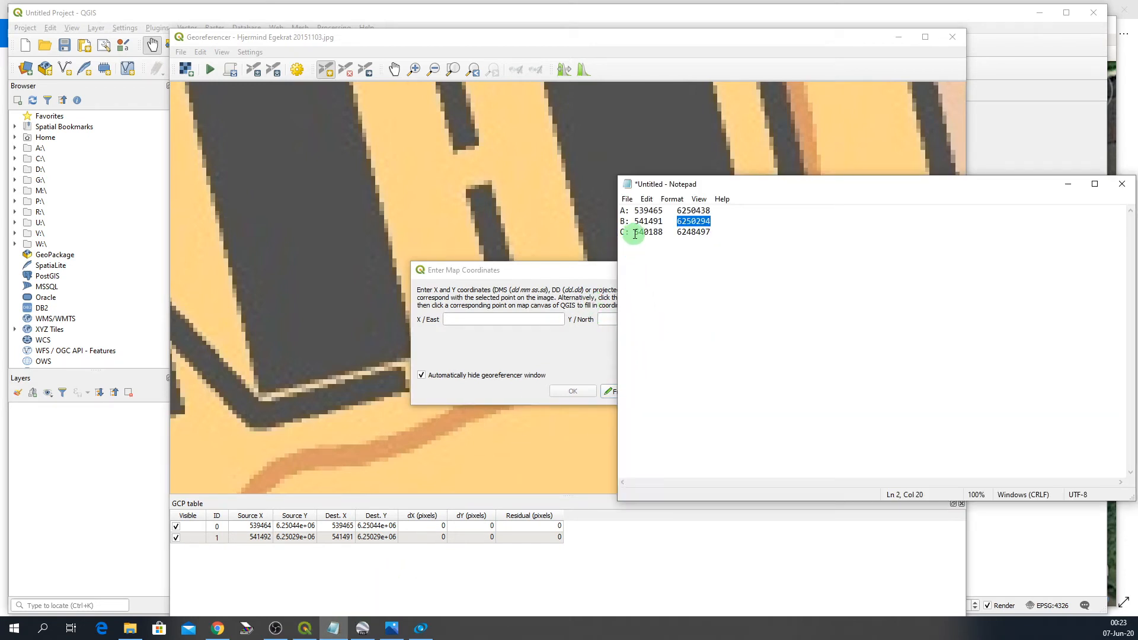
pyautogui.moveTo(633, 232); pyautogui.dragTo(663, 233)
pyautogui.hotkey('ctrl', 'c')
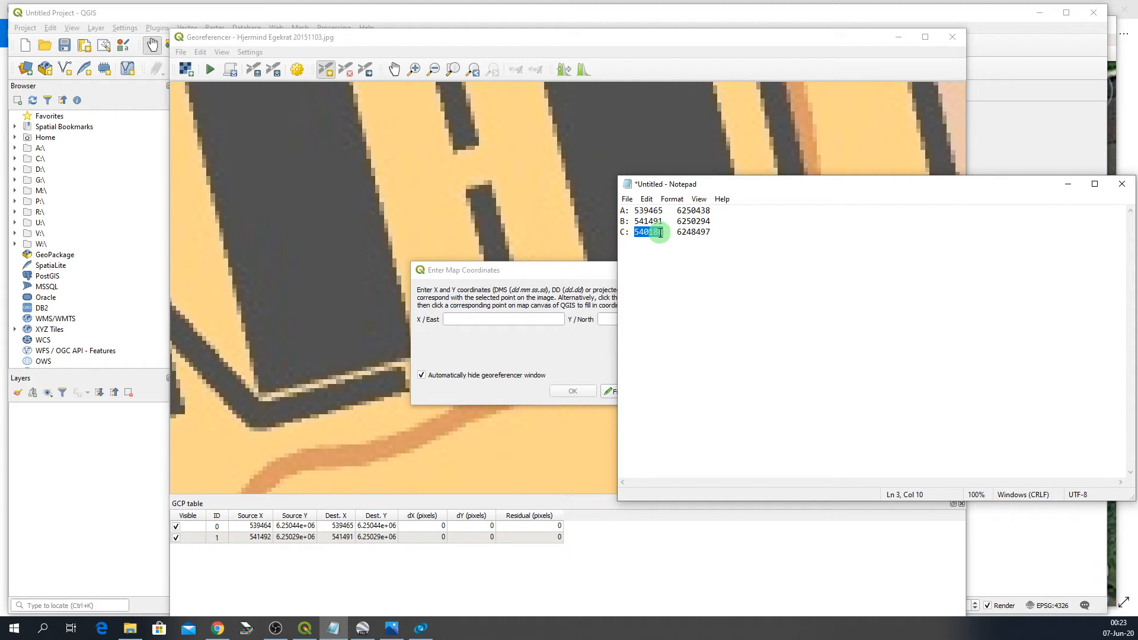
pyautogui.click(470, 319)
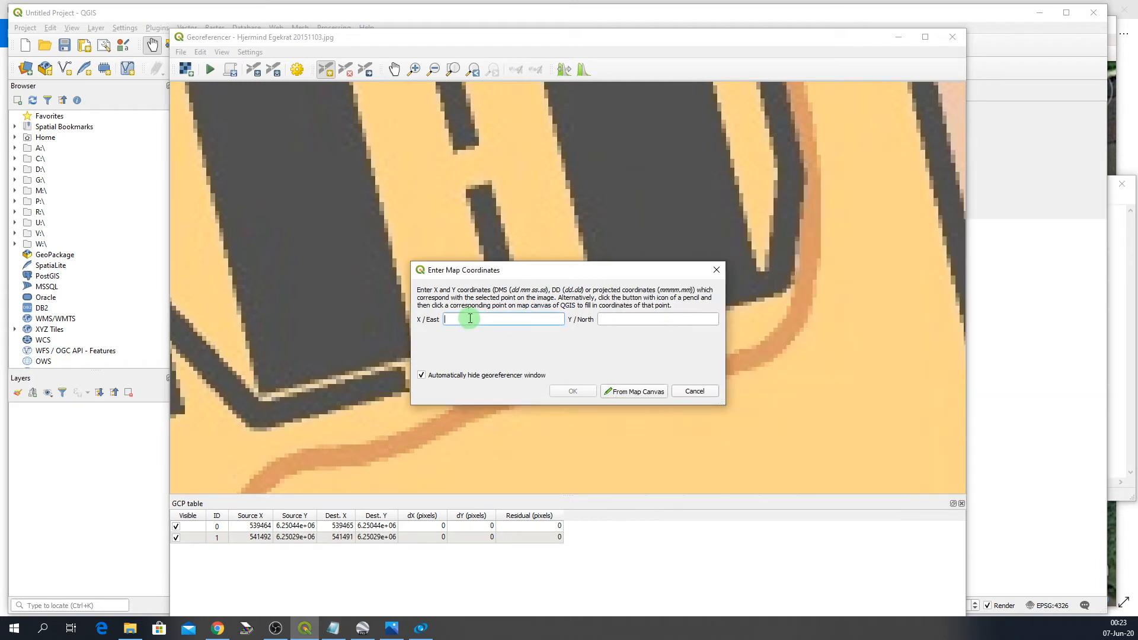
pyautogui.hotkey('ctrl', 'v')
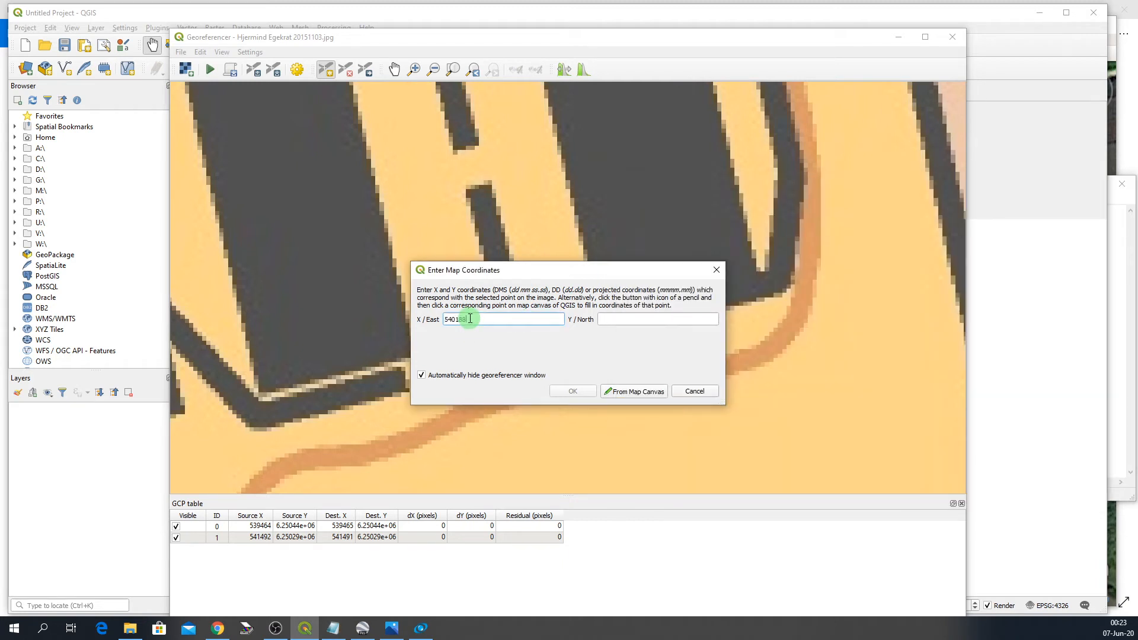
pyautogui.click(616, 318)
pyautogui.click(333, 628)
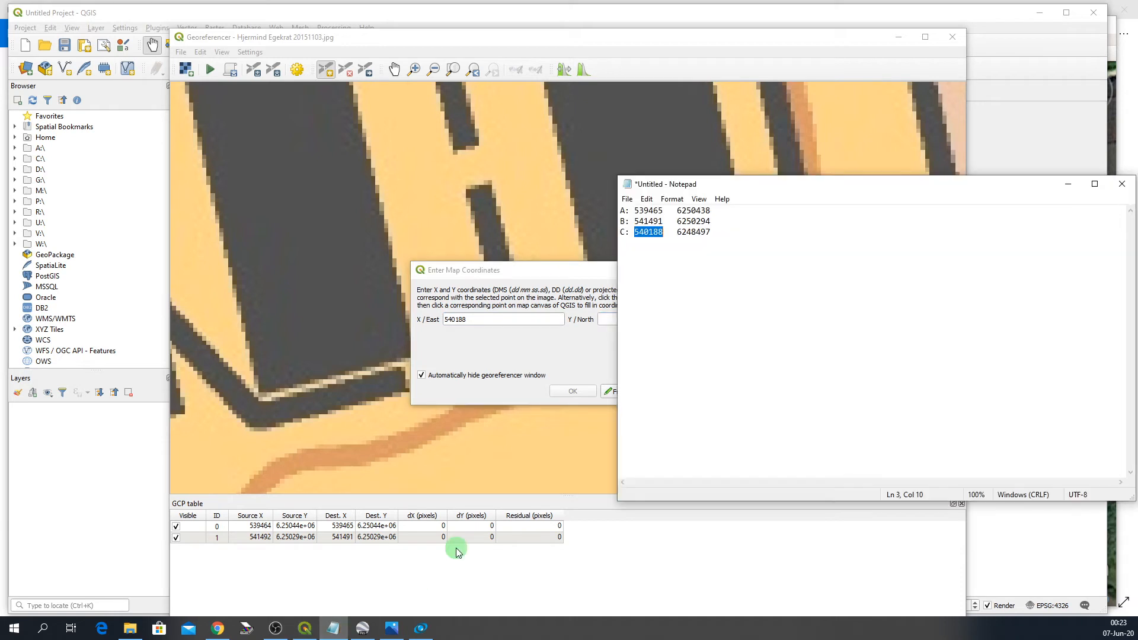
pyautogui.moveTo(676, 232); pyautogui.dragTo(712, 232)
pyautogui.hotkey('ctrl', 'c')
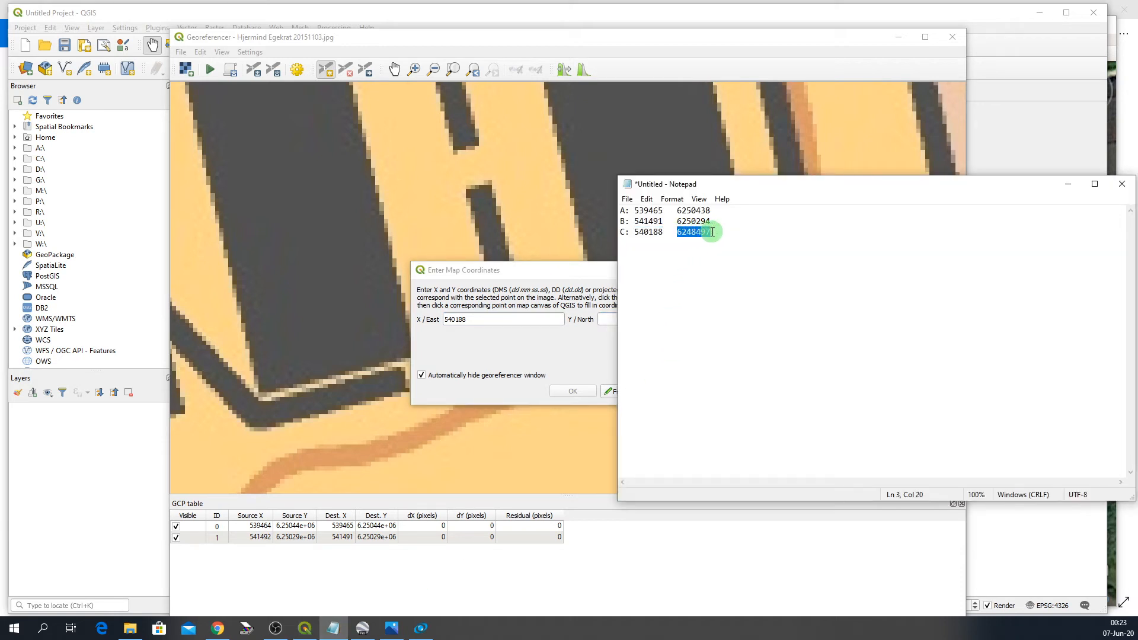
pyautogui.click(609, 319)
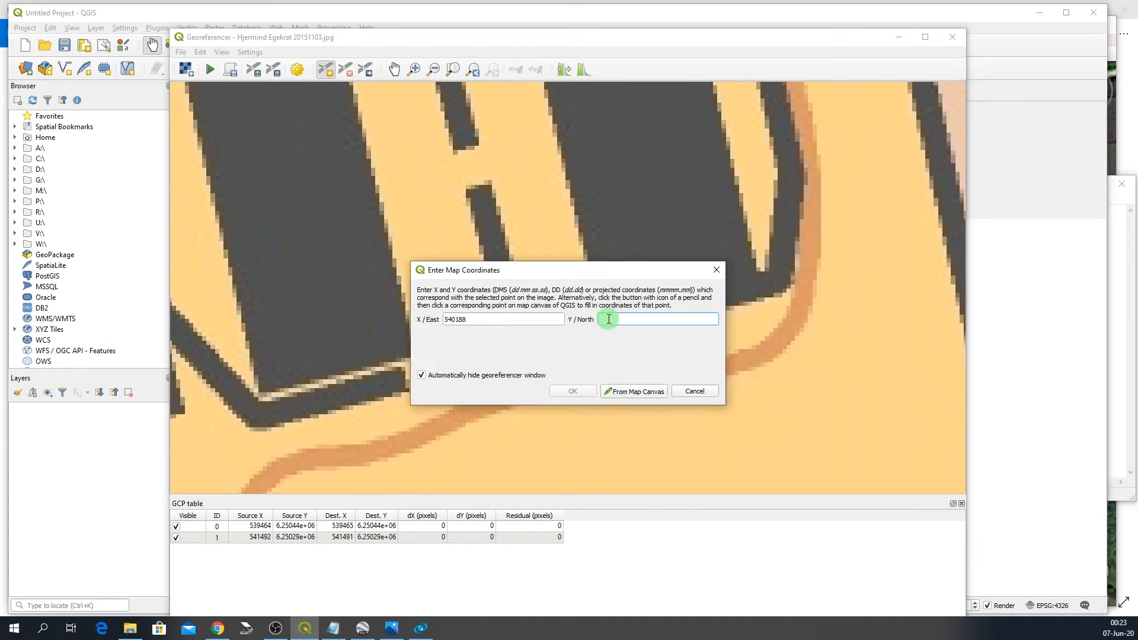
pyautogui.hotkey('ctrl', 'v')
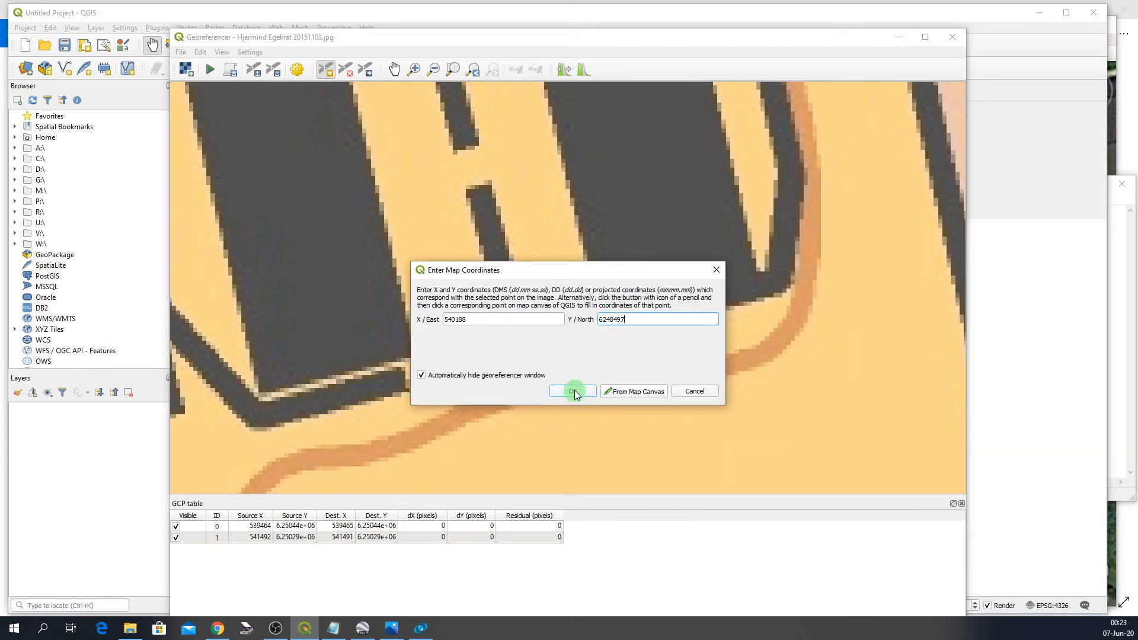
pyautogui.click(571, 393)
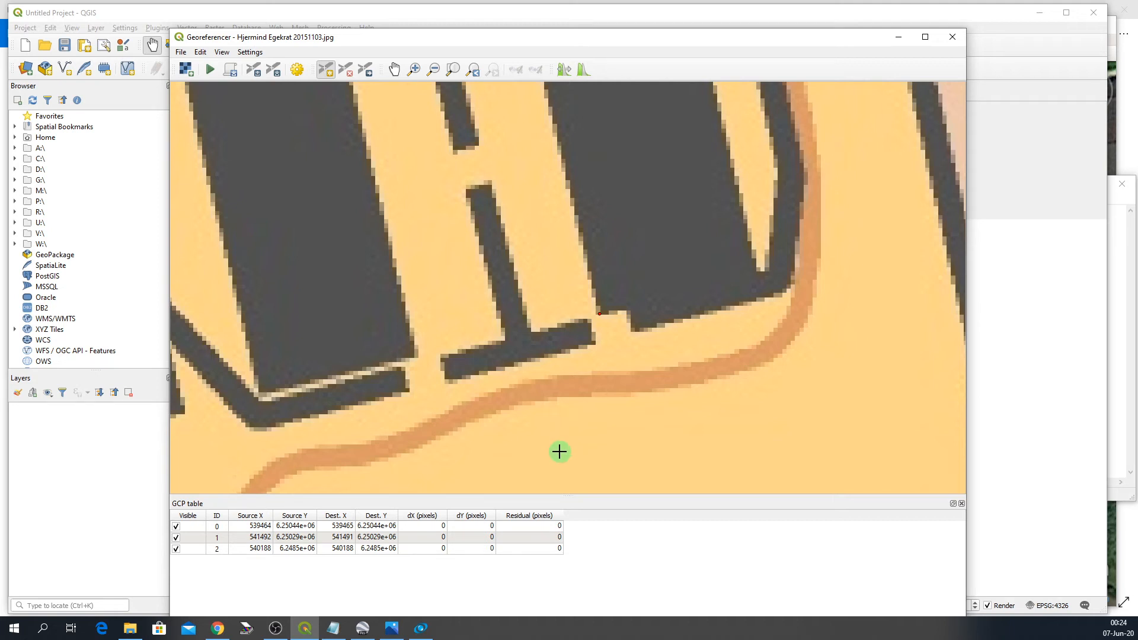
# - Open the transformation settings and set the transformation type to Thin Plate Spline
pyautogui.scroll(-3, 558, 452)
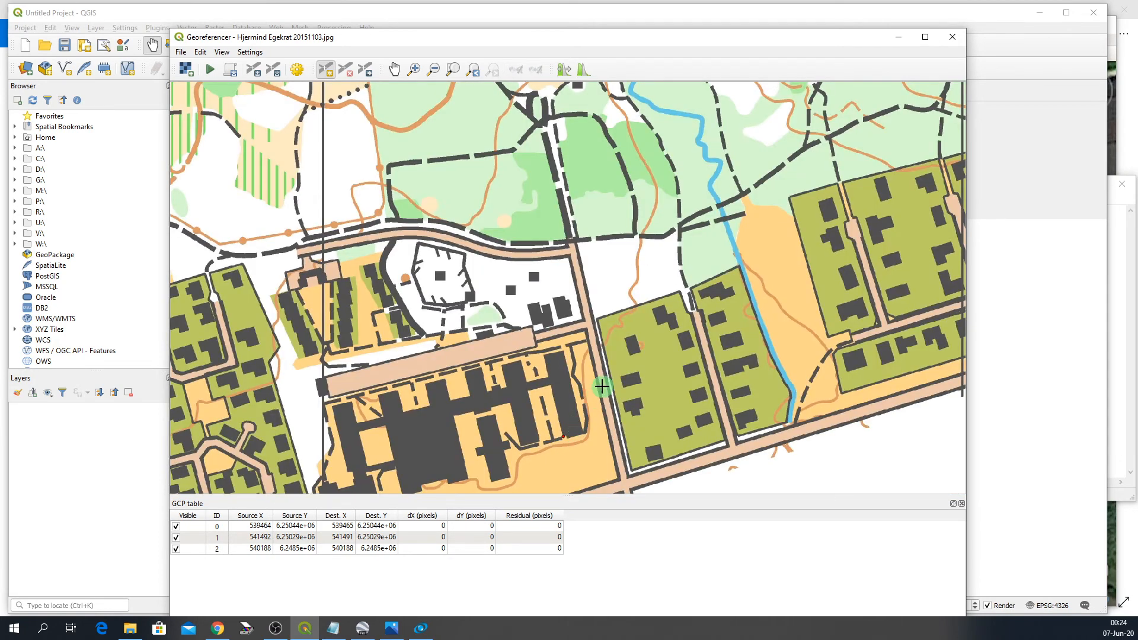
pyautogui.scroll(-2, 601, 388)
pyautogui.scroll(-4, 601, 387)
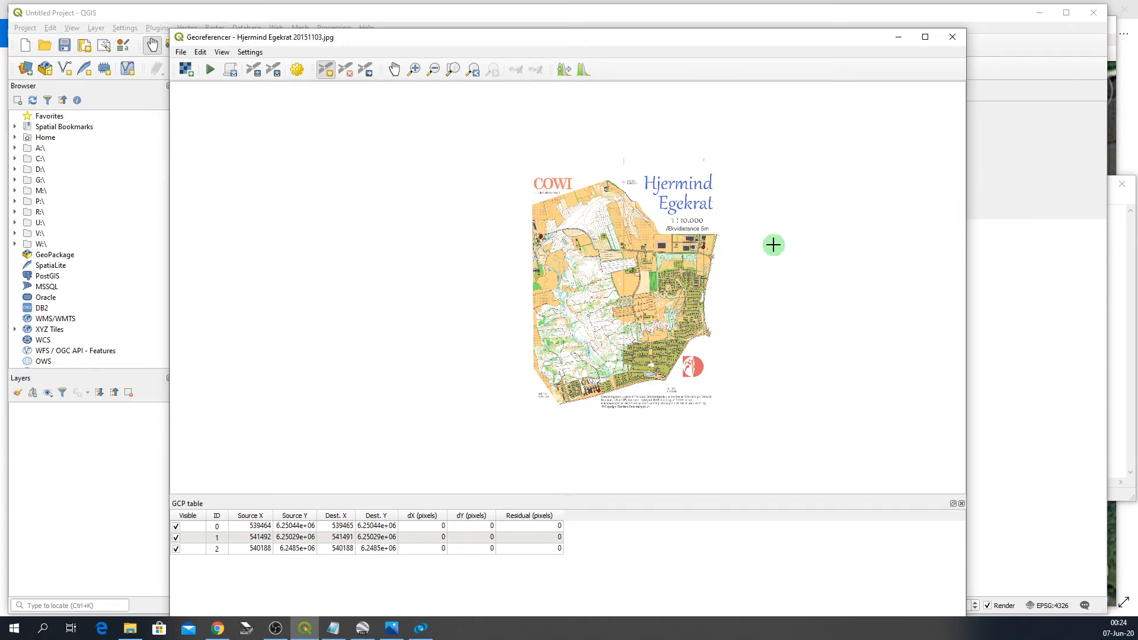
pyautogui.scroll(1, 773, 245)
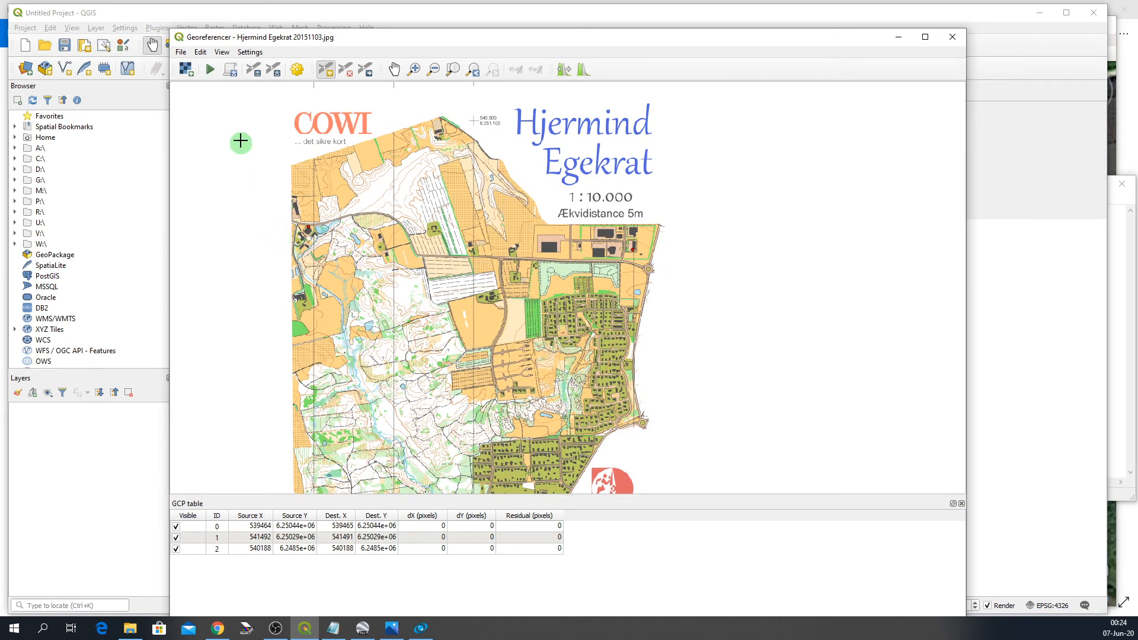
pyautogui.click(250, 53)
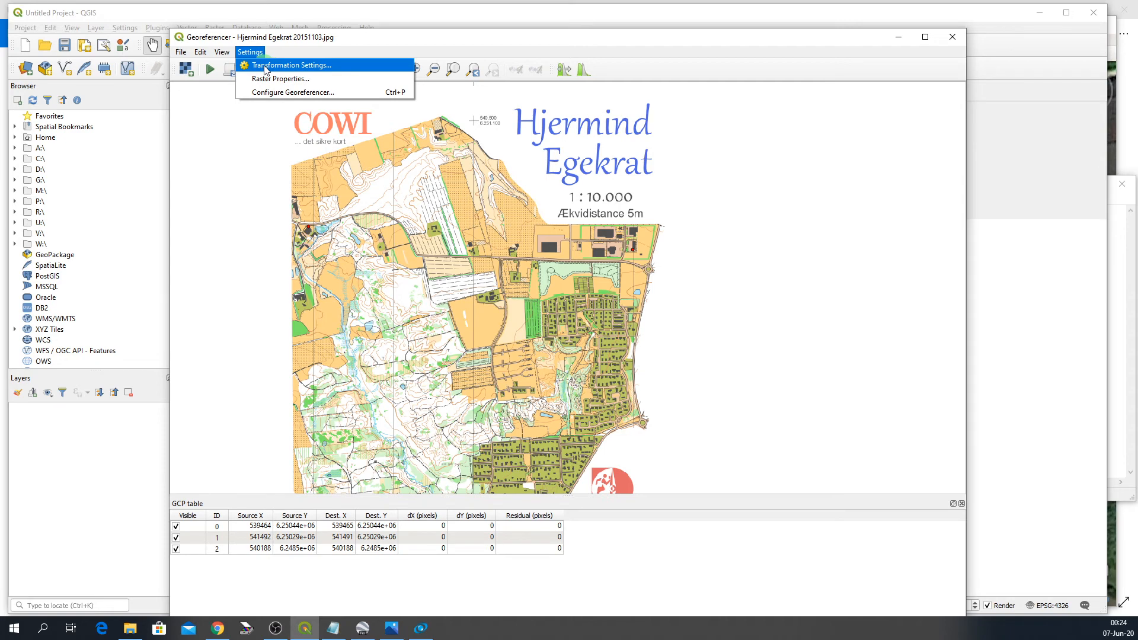
pyautogui.click(264, 66)
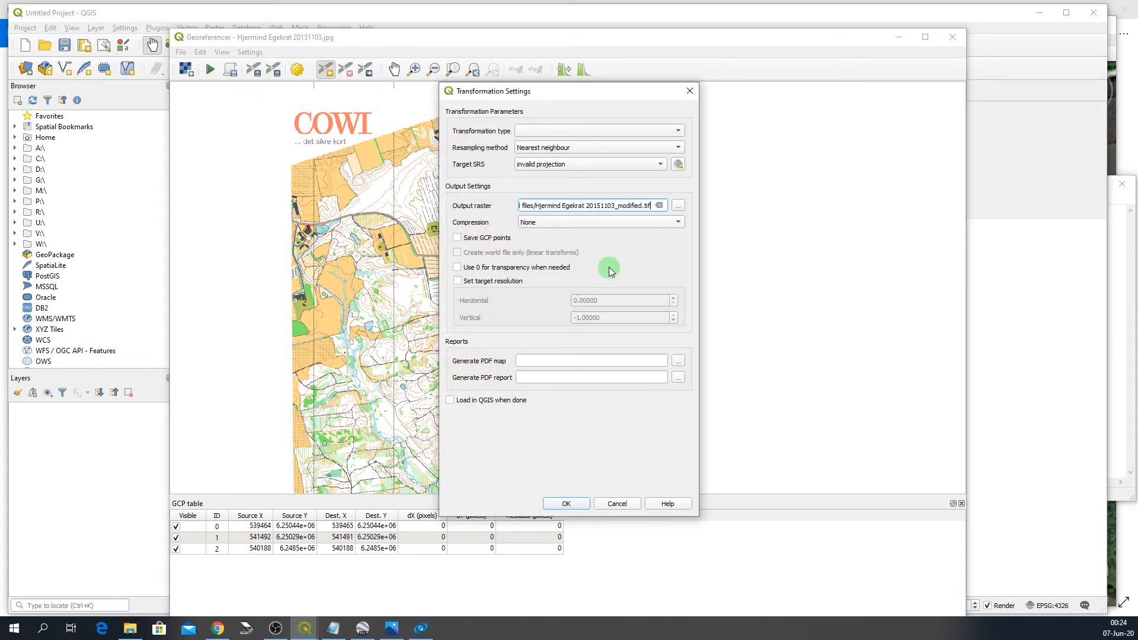
pyautogui.click(679, 131)
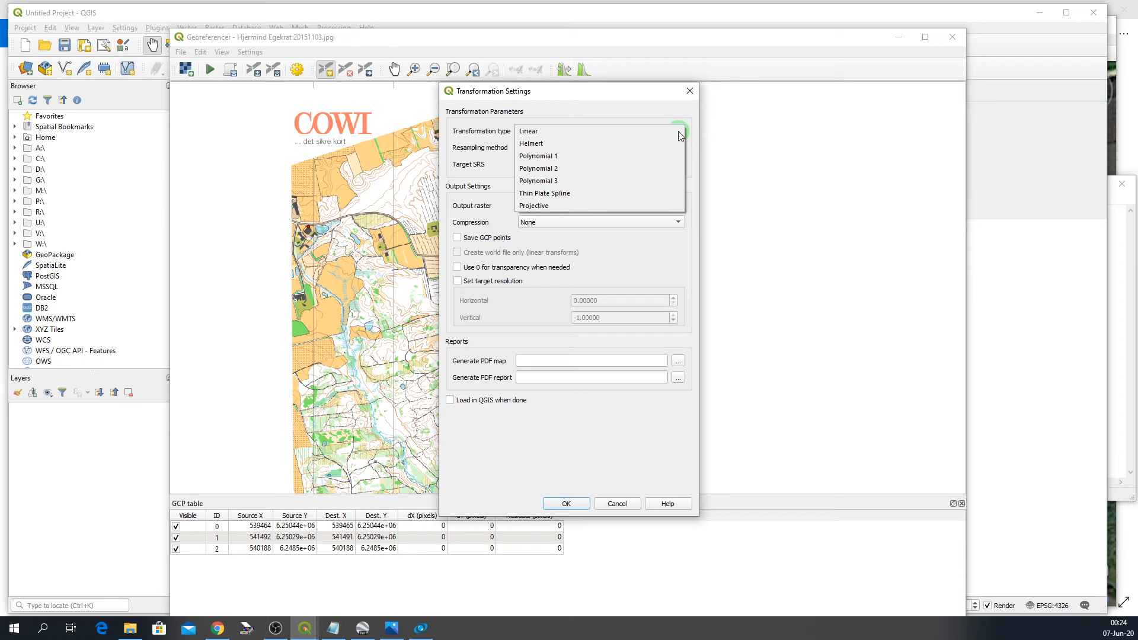
pyautogui.click(564, 193)
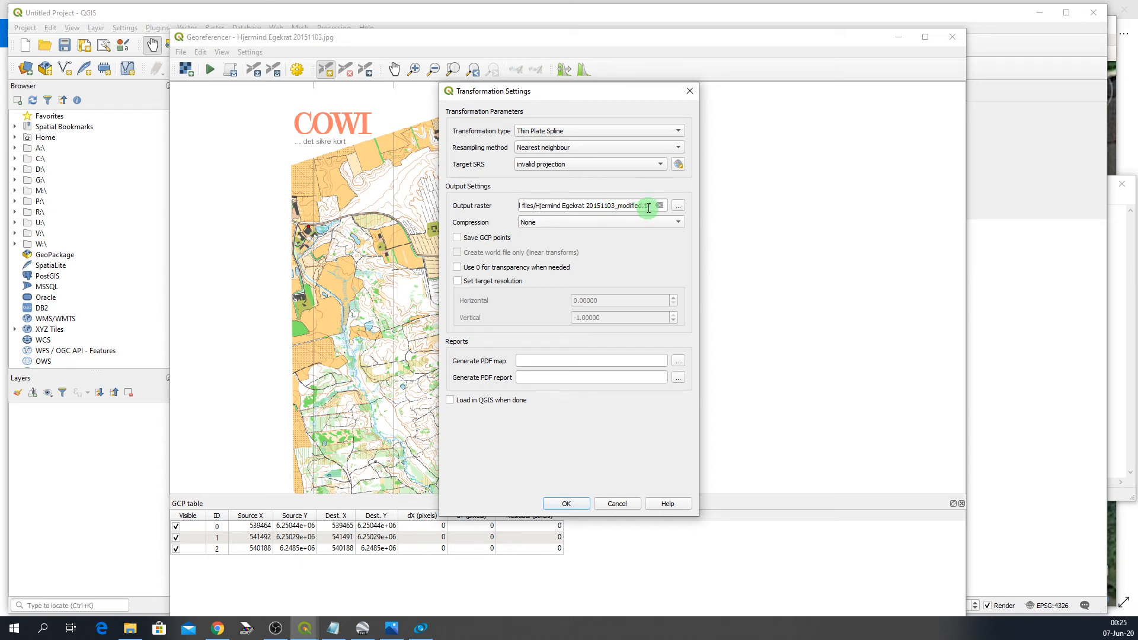
# - Rename the output raster file to Hjermind Egekrat 20151103_GeoRef.tif
pyautogui.click(619, 205)
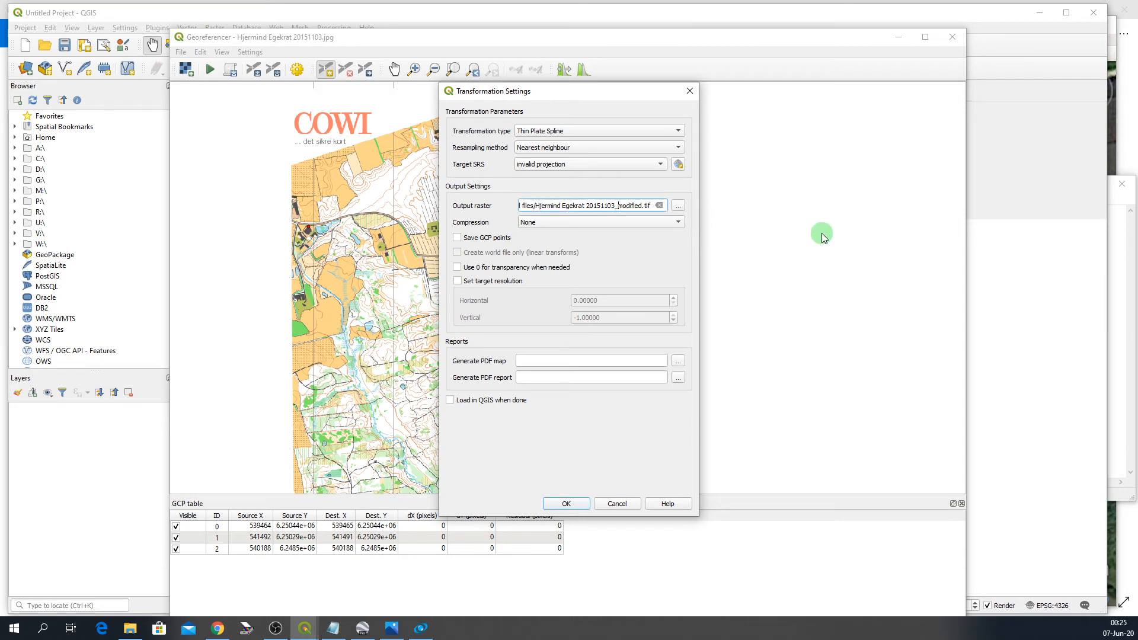
pyautogui.press('Delete')
pyautogui.press('Delete')
pyautogui.press('Delete')
pyautogui.press('Delete')
pyautogui.press('Delete')
pyautogui.press('Delete')
pyautogui.press('Delete')
pyautogui.press('Delete')
pyautogui.write('Geo Ref')
pyautogui.press('BackSpace')
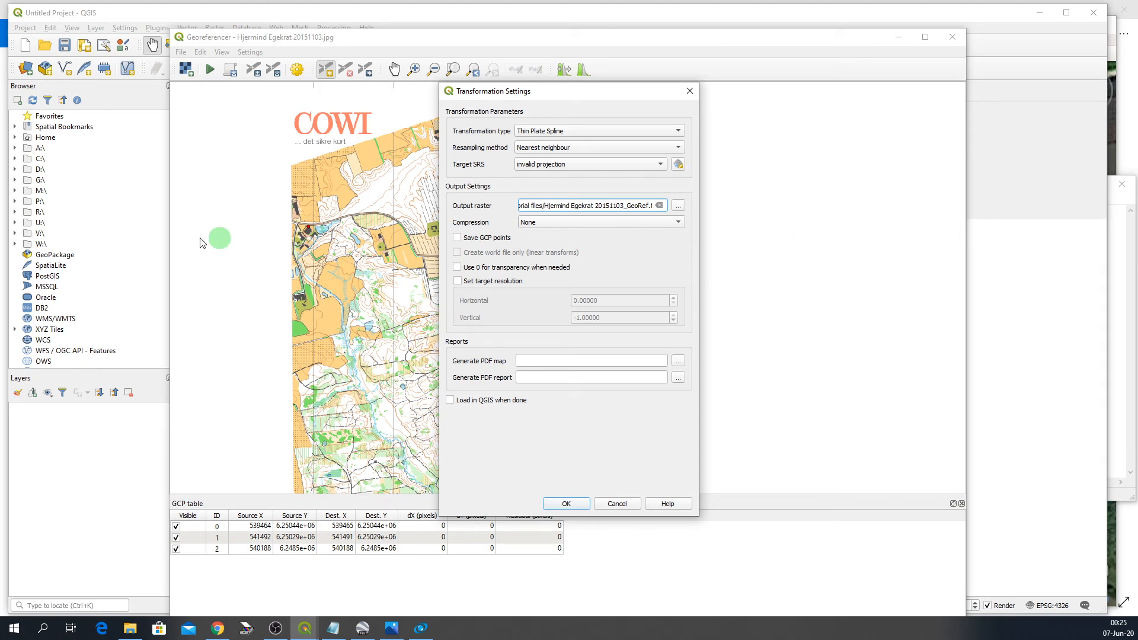
# - Search the CRS list for wgs 84 utm and set the target SRS to WGS 84 / UTM zone 32N (EPSG:32632)
pyautogui.click(0, 534)
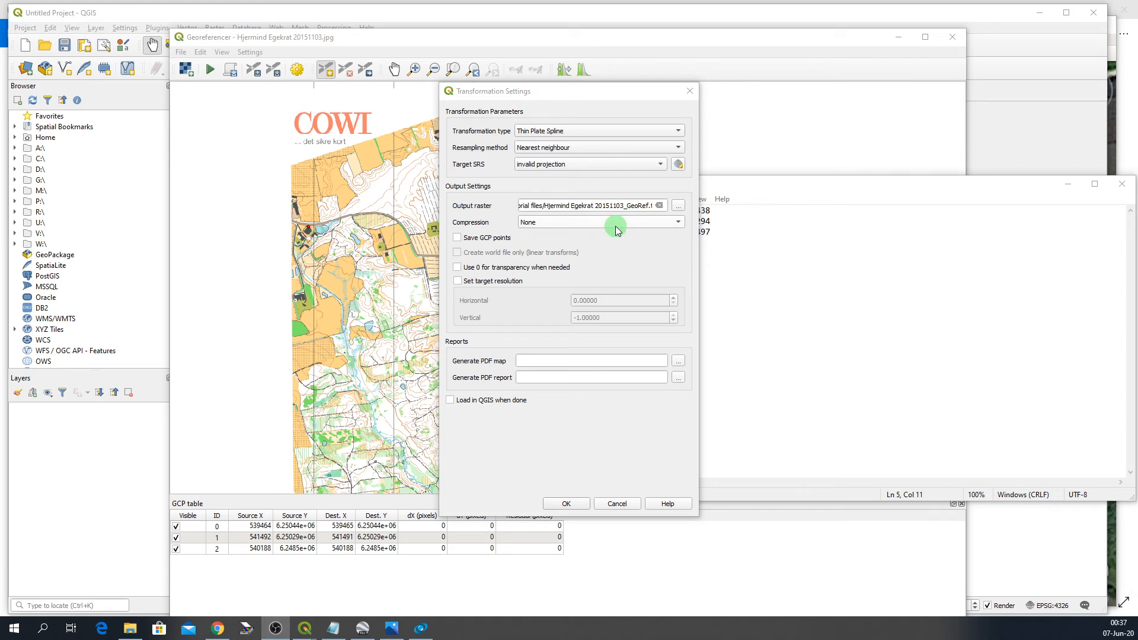
pyautogui.click(679, 165)
pyautogui.click(680, 164)
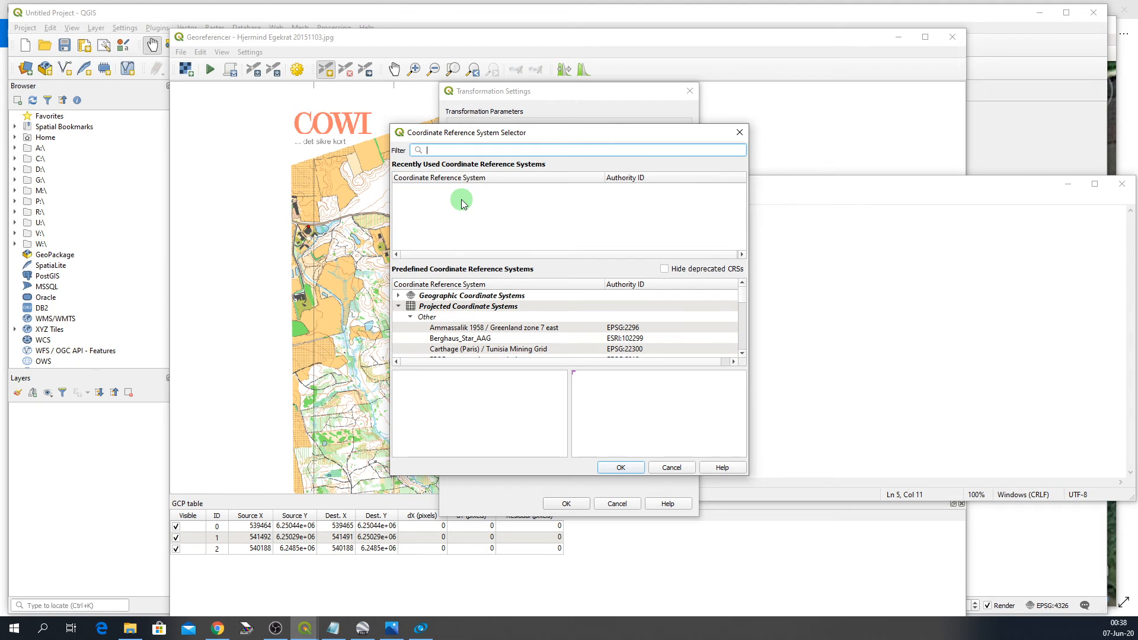
pyautogui.write('wgs ')
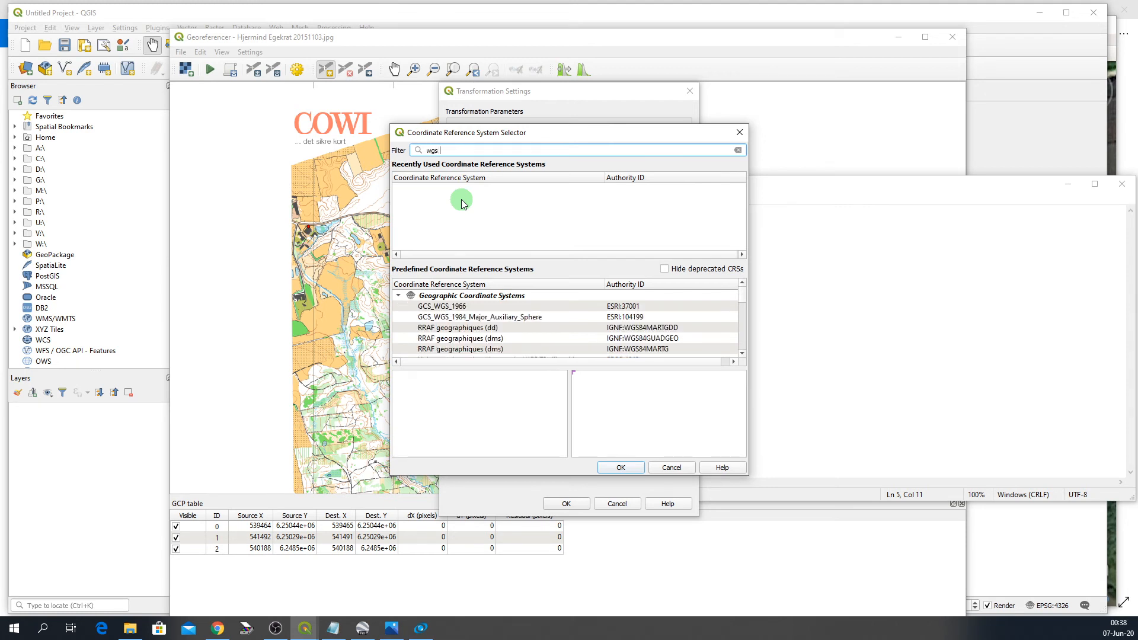
pyautogui.write('84')
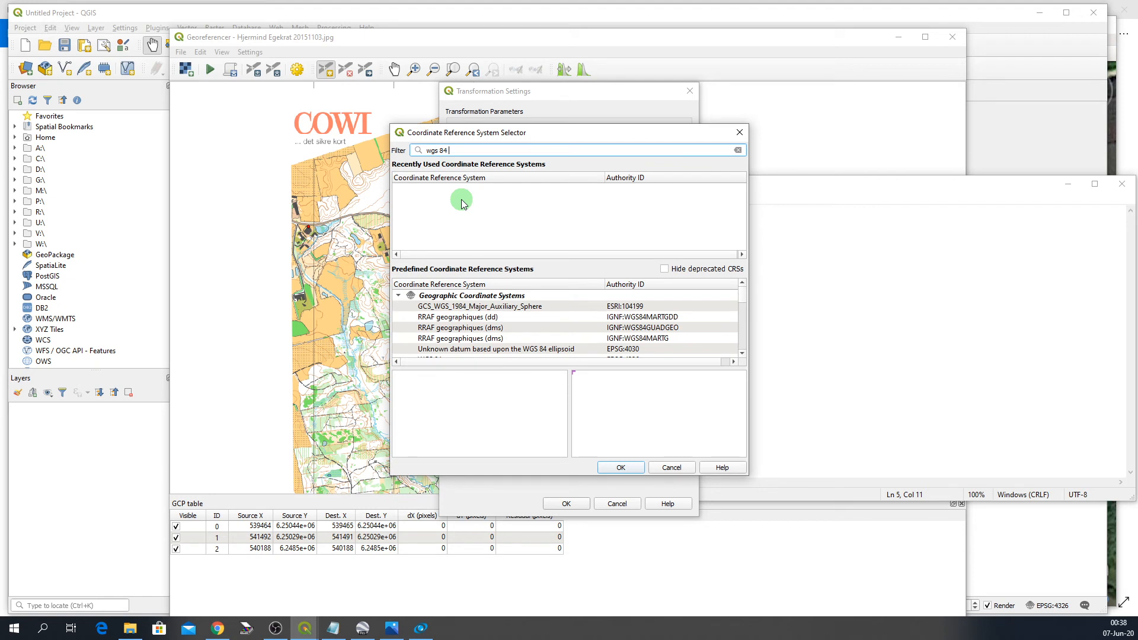
pyautogui.write(' utm')
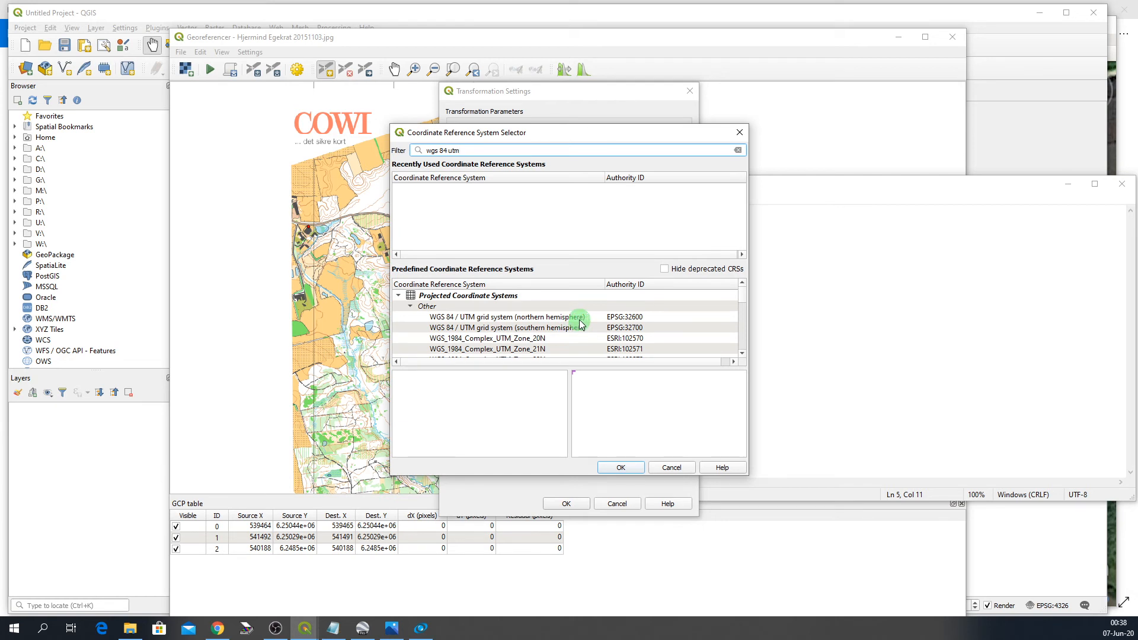
pyautogui.scroll(-3, 584, 323)
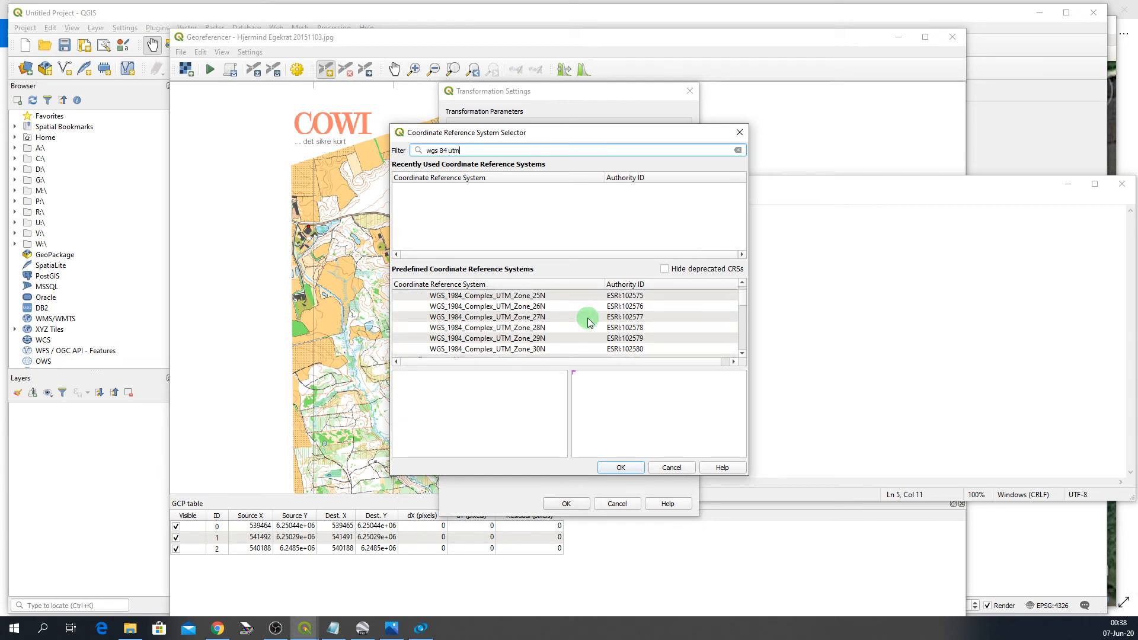
pyautogui.scroll(-3, 589, 323)
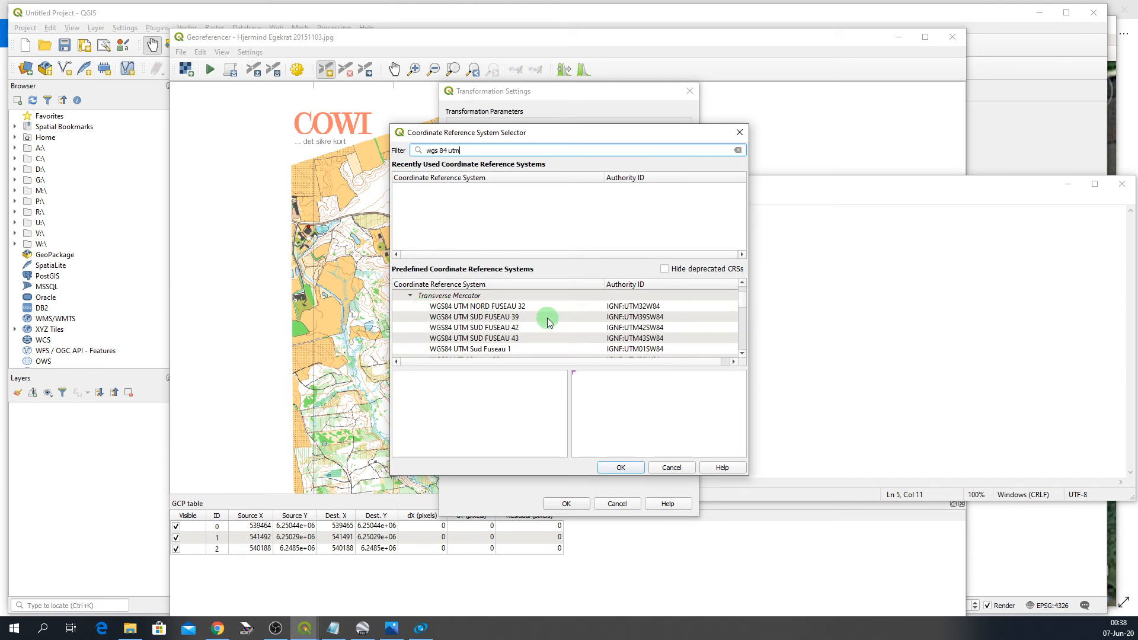
pyautogui.scroll(-5, 546, 320)
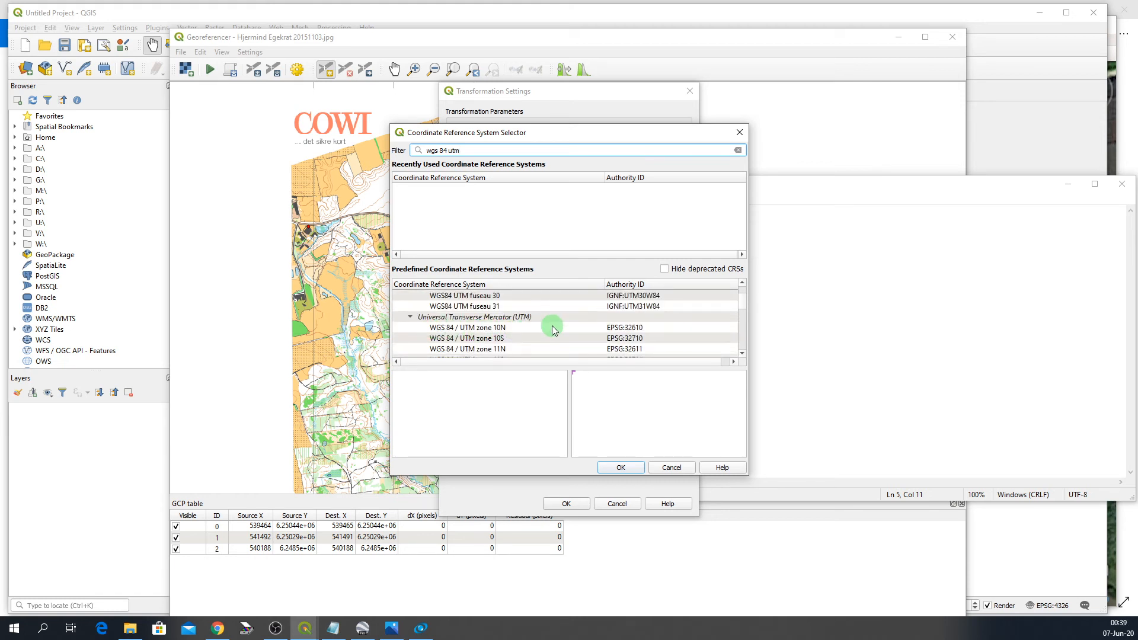
pyautogui.scroll(-4, 552, 325)
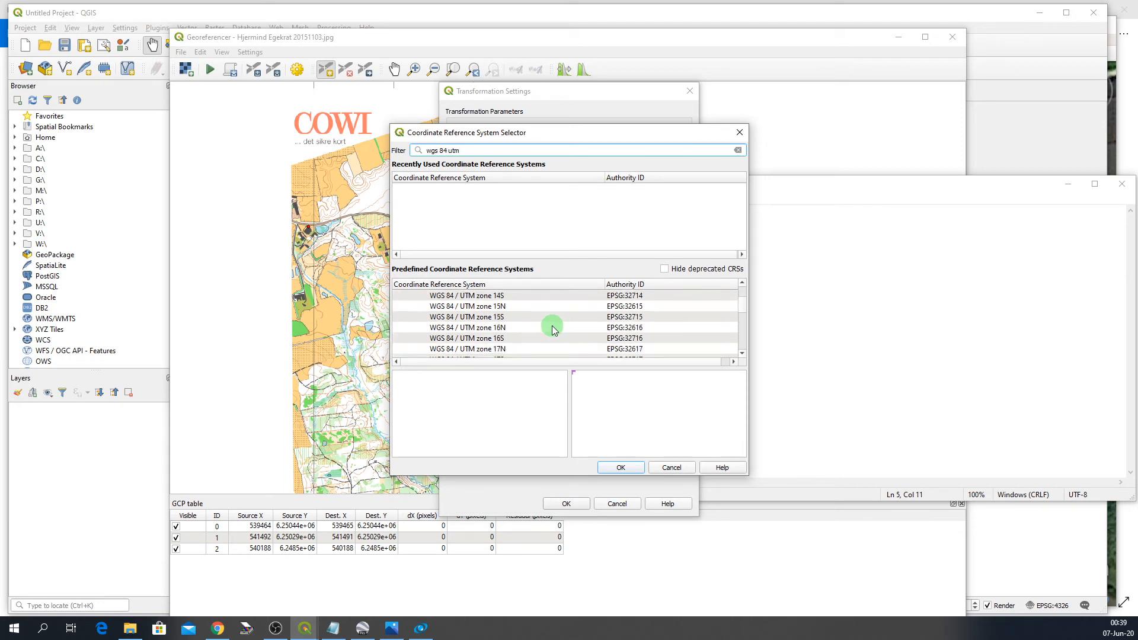
pyautogui.scroll(-6, 552, 325)
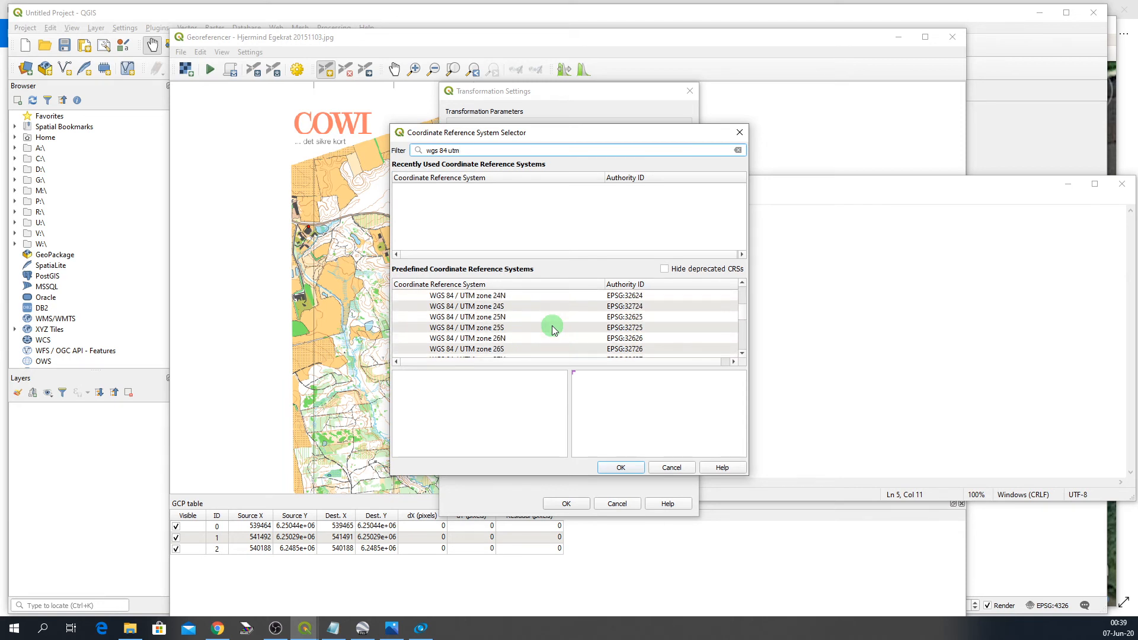
pyautogui.scroll(-3, 553, 325)
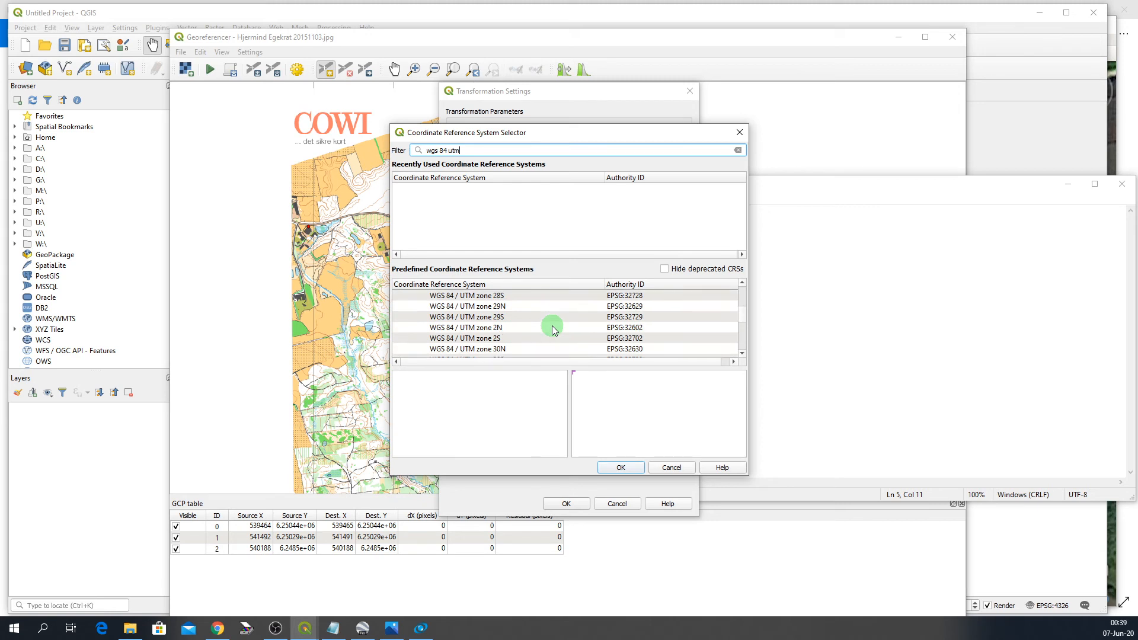
pyautogui.scroll(-2, 553, 326)
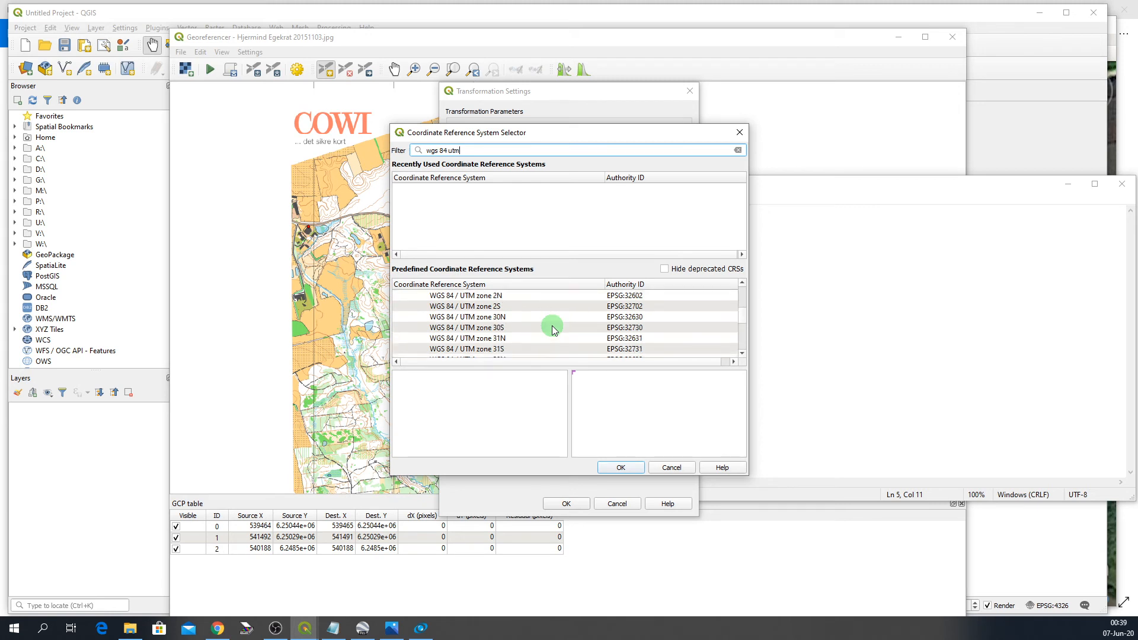
pyautogui.scroll(-1, 552, 326)
pyautogui.click(466, 297)
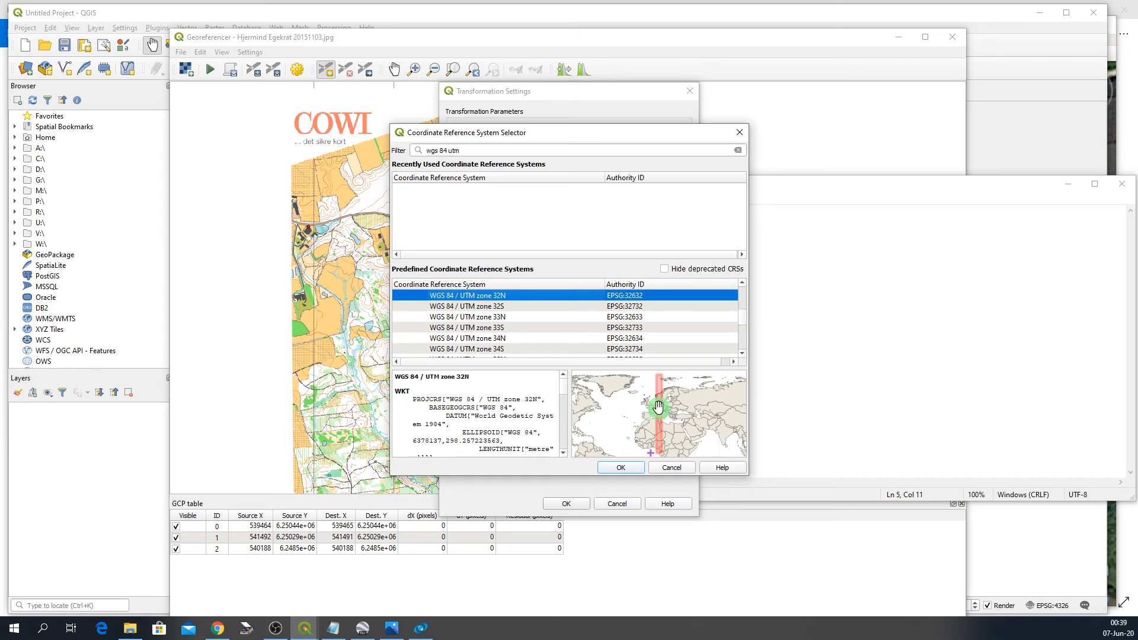
pyautogui.click(621, 468)
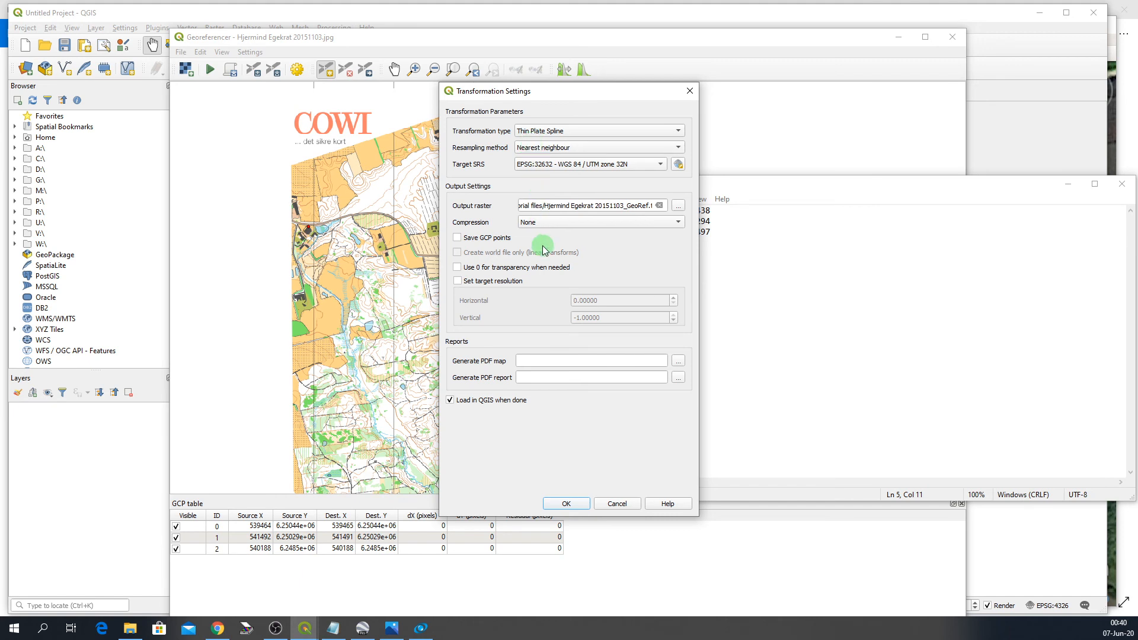
# - Confirm the transformation settings with loading in QGIS enabled and start georeferencing the map
pyautogui.click(564, 504)
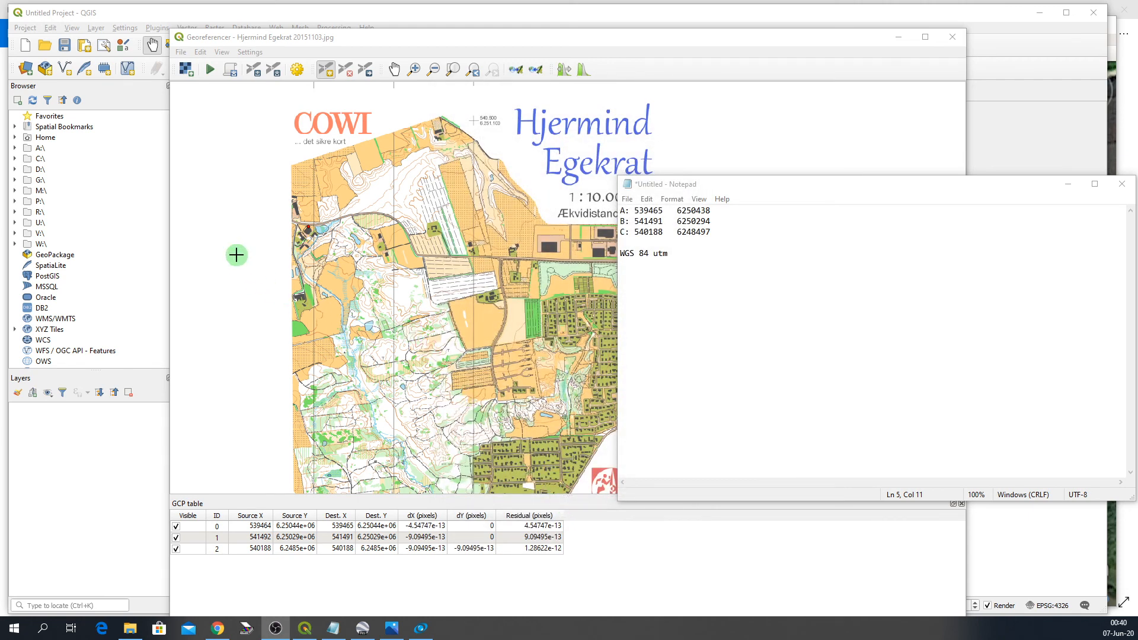
pyautogui.click(407, 41)
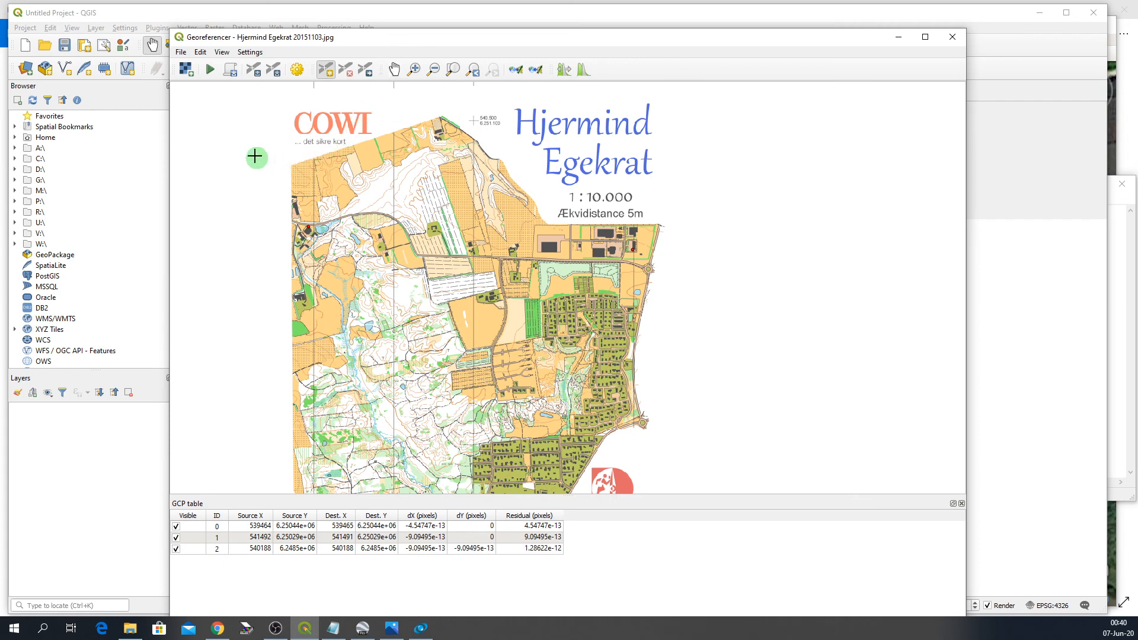
pyautogui.click(208, 70)
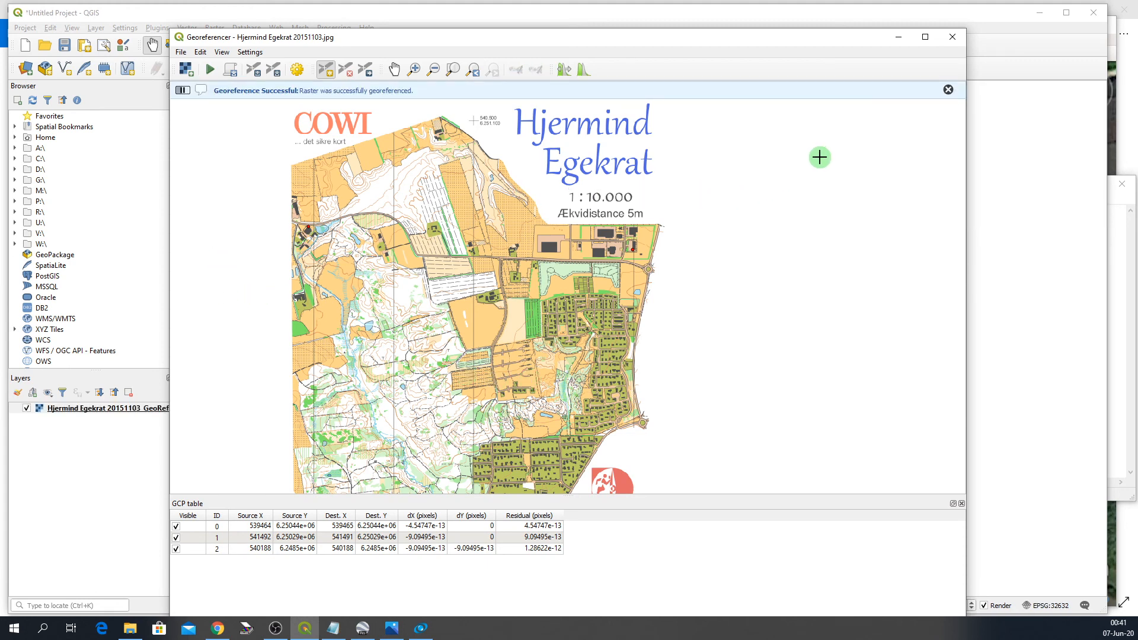
# - Close the Georeferencer window and discard the GCP points
pyautogui.click(958, 40)
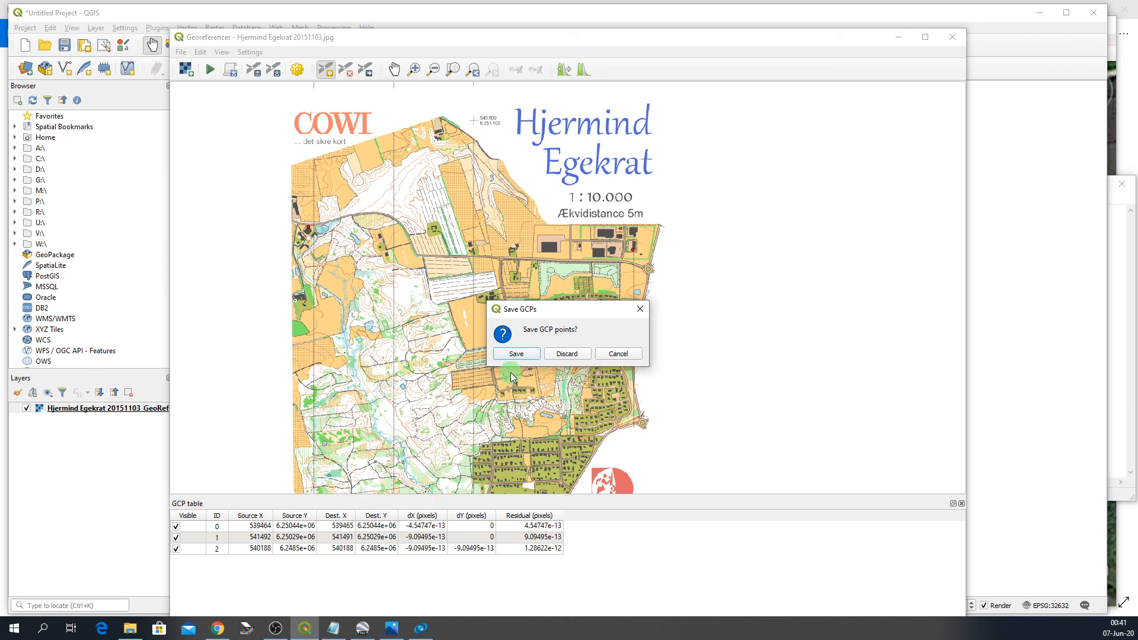
pyautogui.click(566, 353)
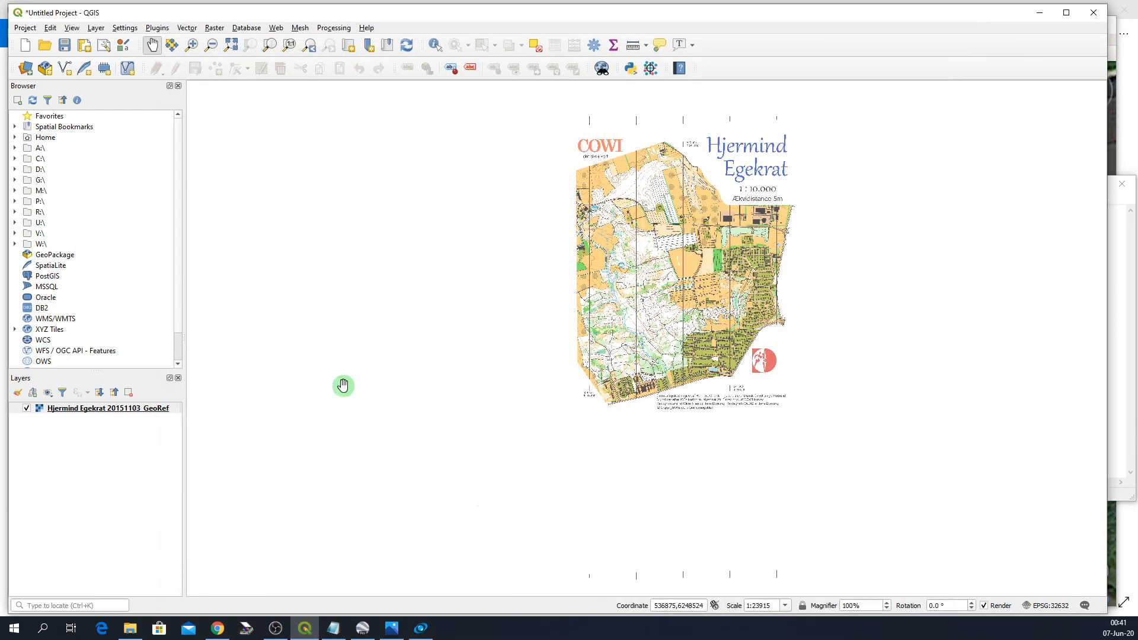
# - Open the Tutorial files folder in File Explorer and select the output file Hjermind Egekrat 20151103_GeoRef.tif
pyautogui.click(129, 628)
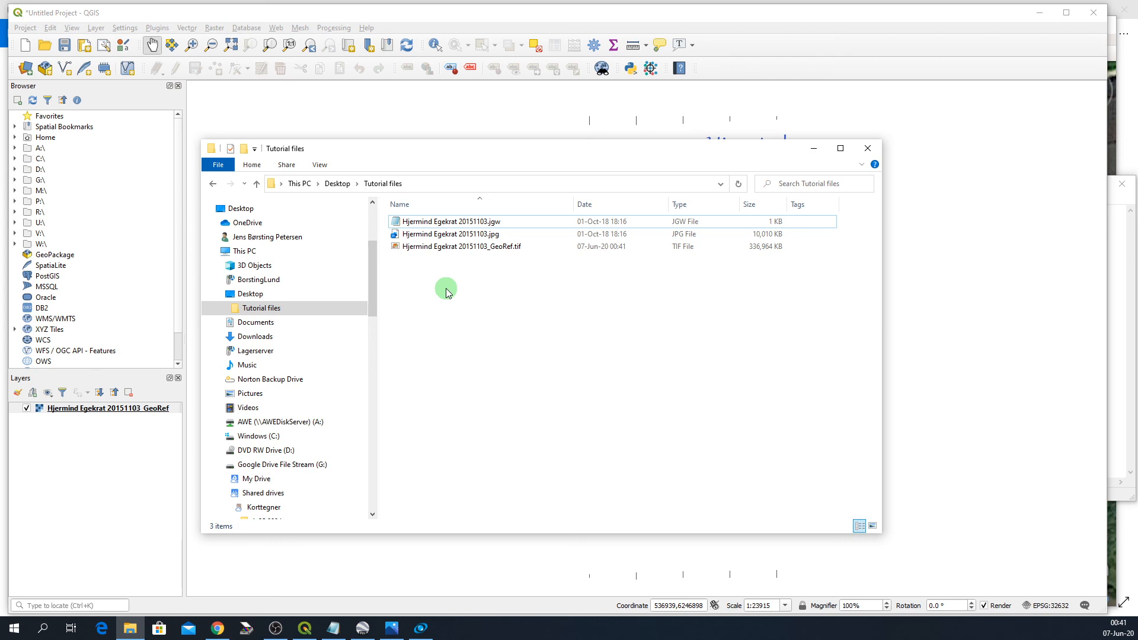
pyautogui.click(462, 253)
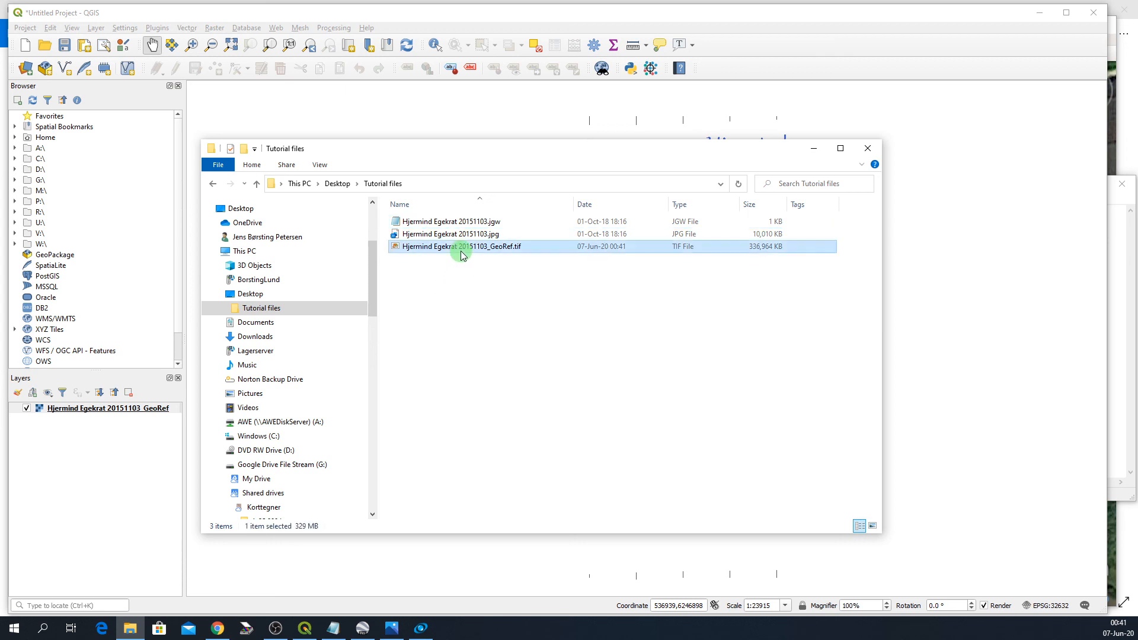